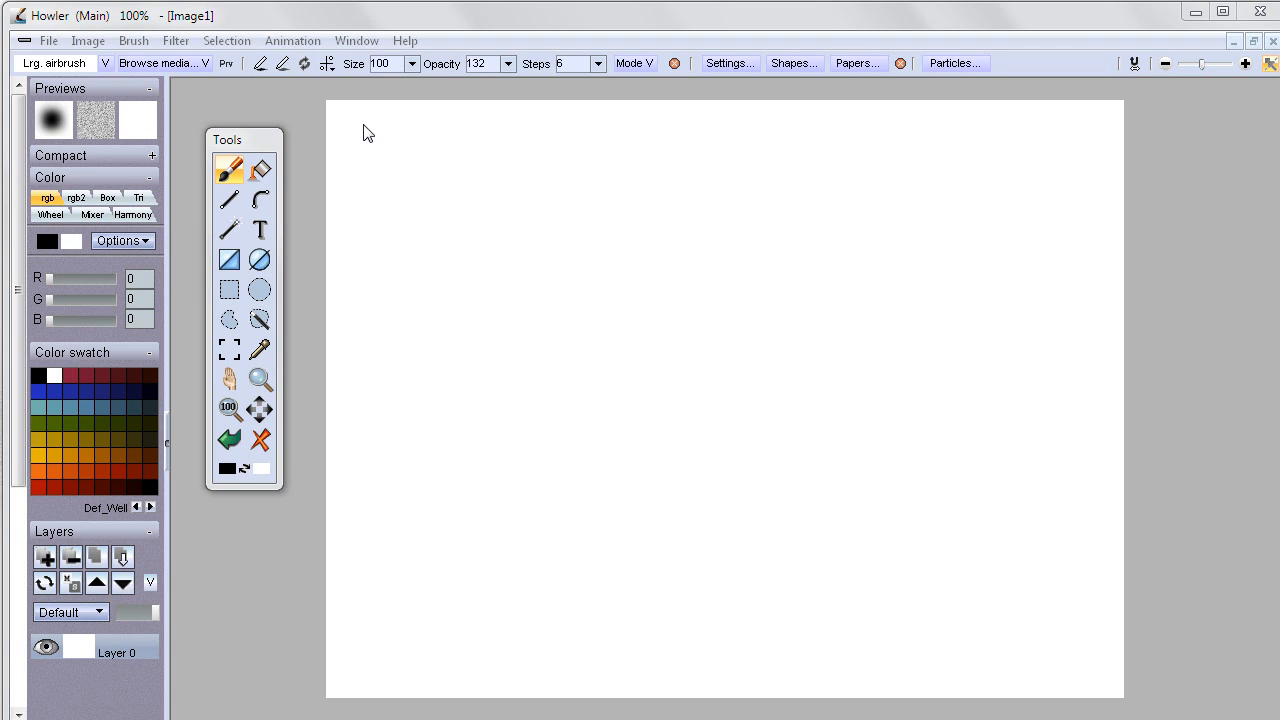
Render a starfield on the blank image with the animated Starry night filter at its default settings.
click(174, 41)
mouse_move(219, 366)
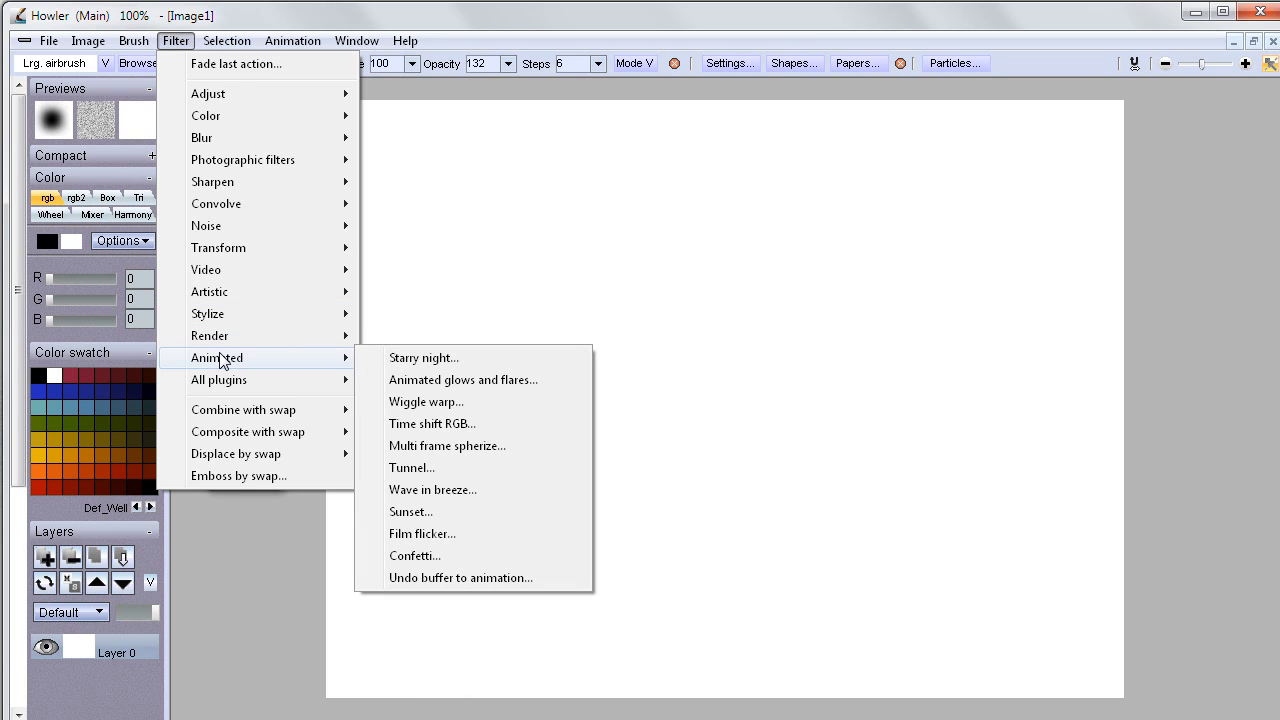
click(480, 358)
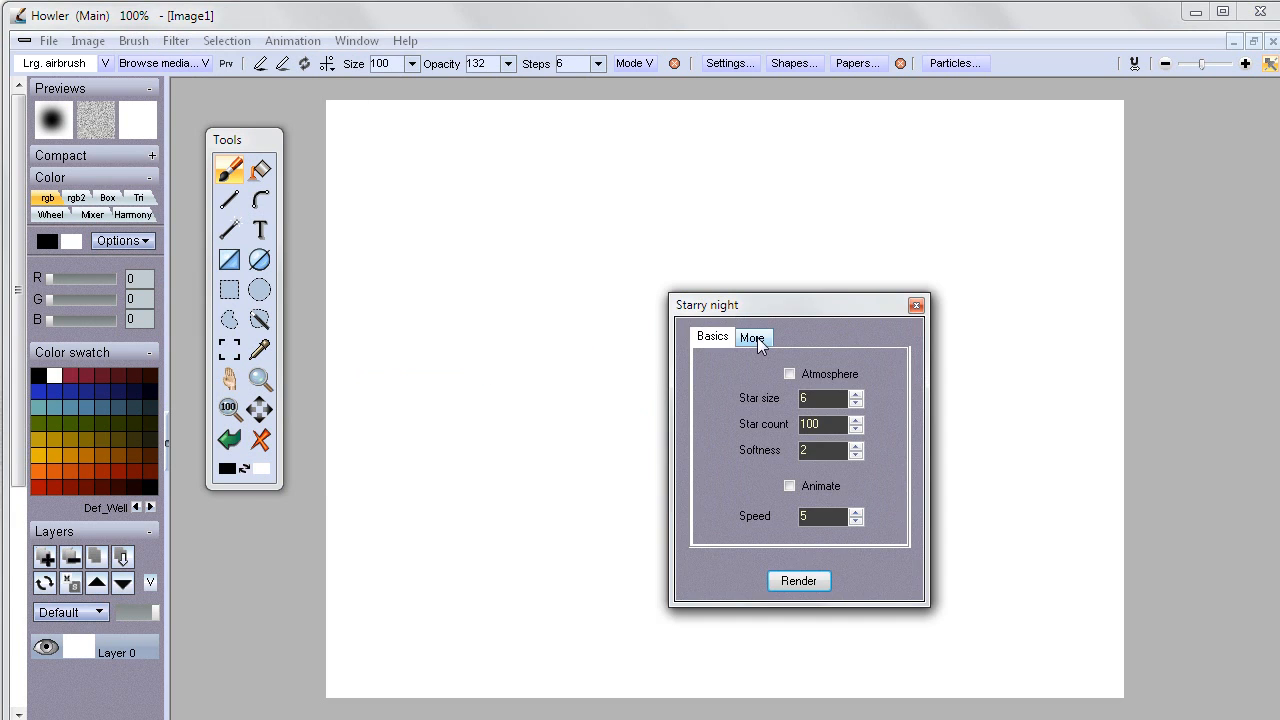
drag(795, 304, 1088, 181)
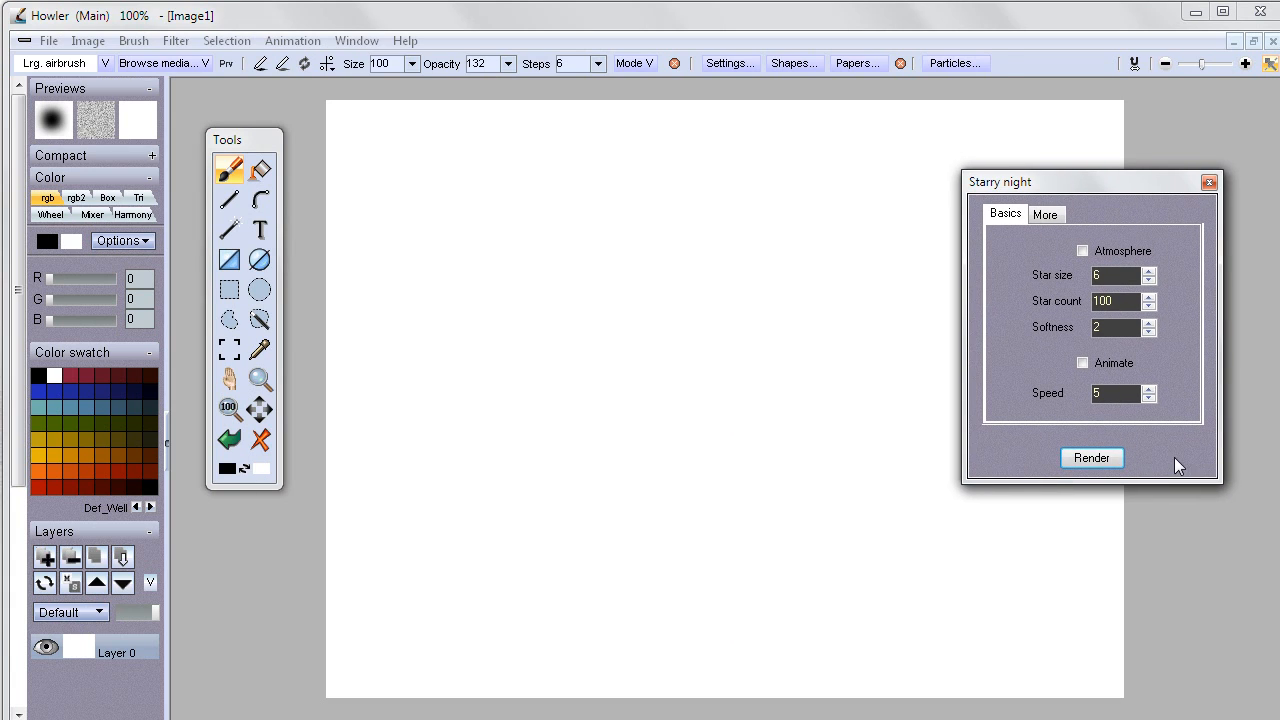
click(1088, 458)
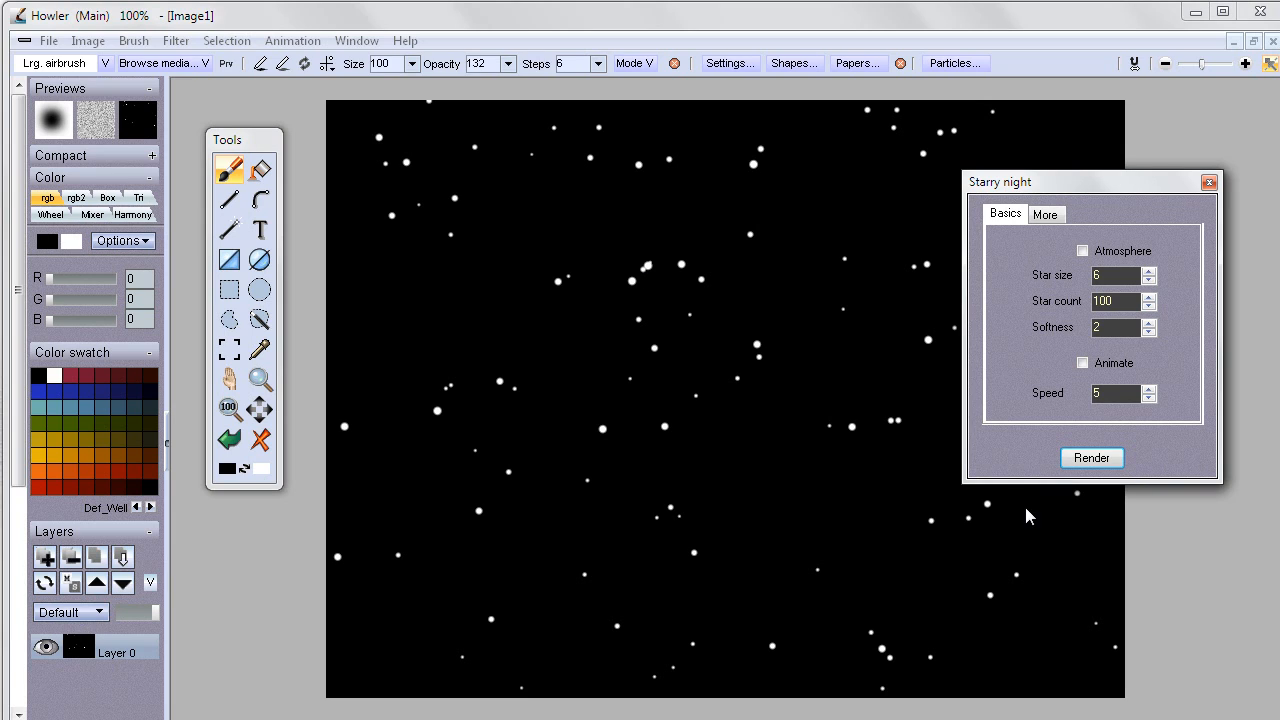
Enable the Atmosphere and Animate options of the Starry night filter, rendering after each one is turned on.
click(1083, 251)
click(1109, 462)
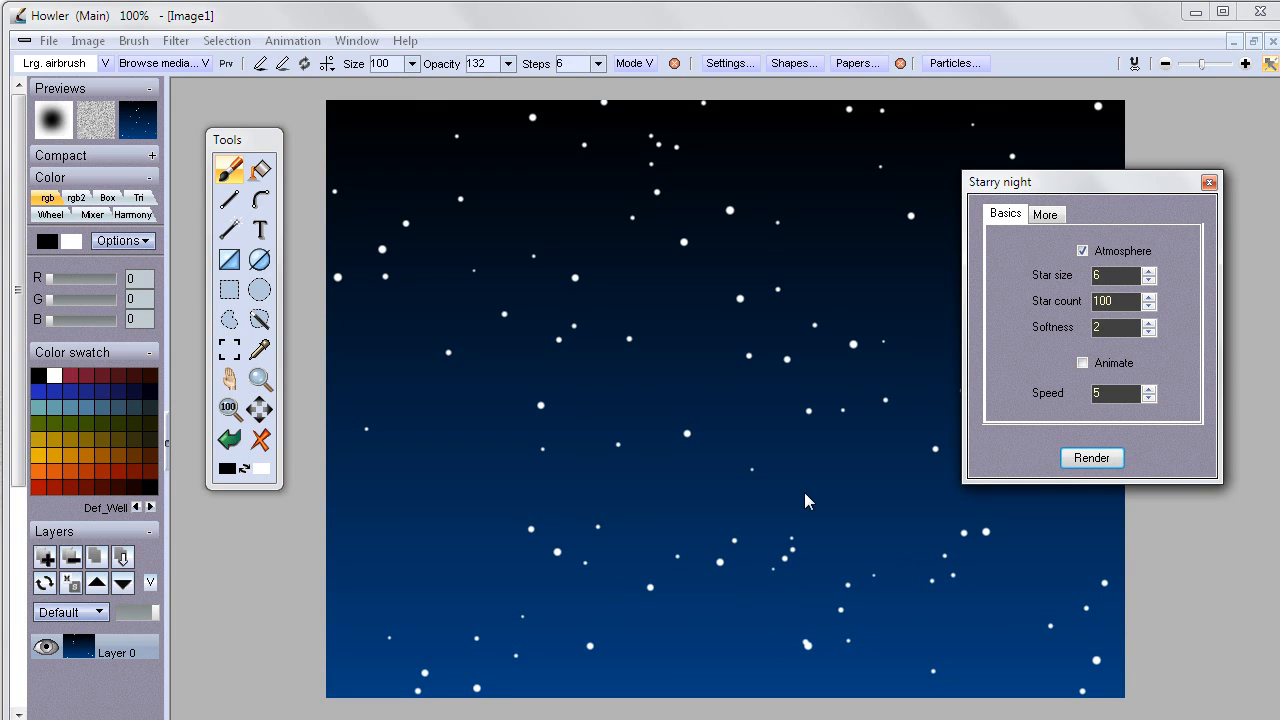
click(1083, 364)
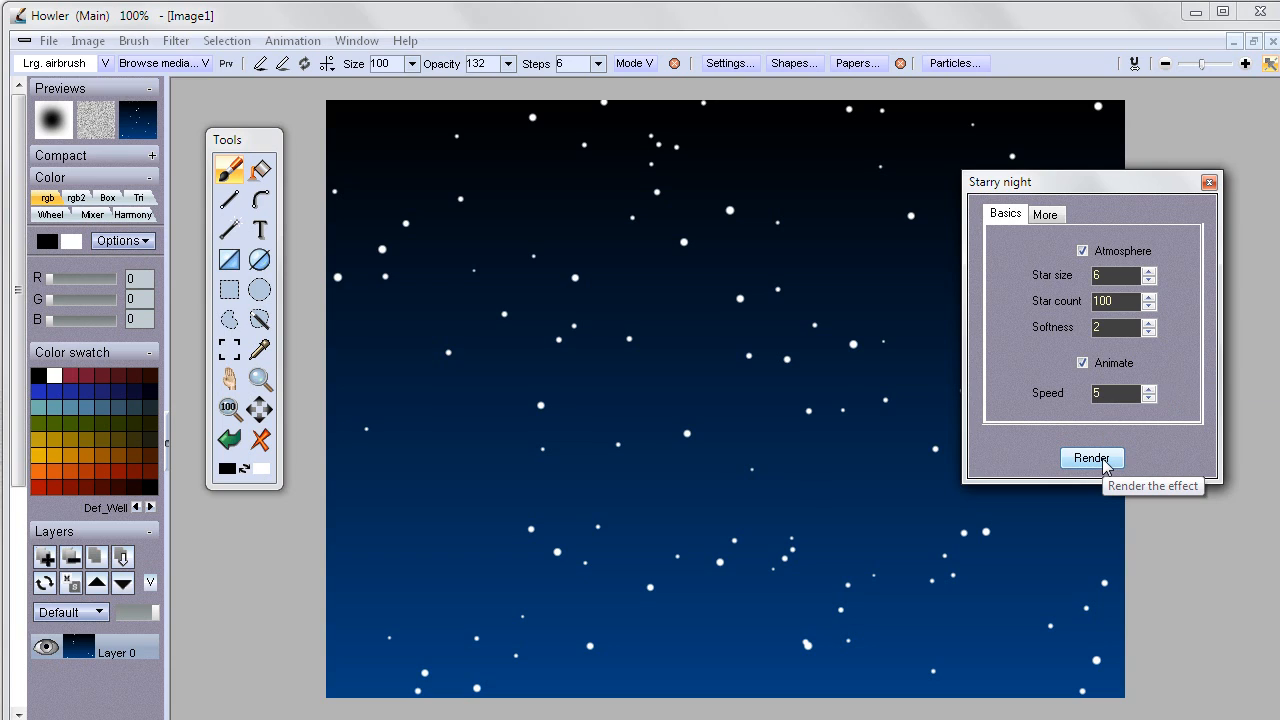
click(1104, 465)
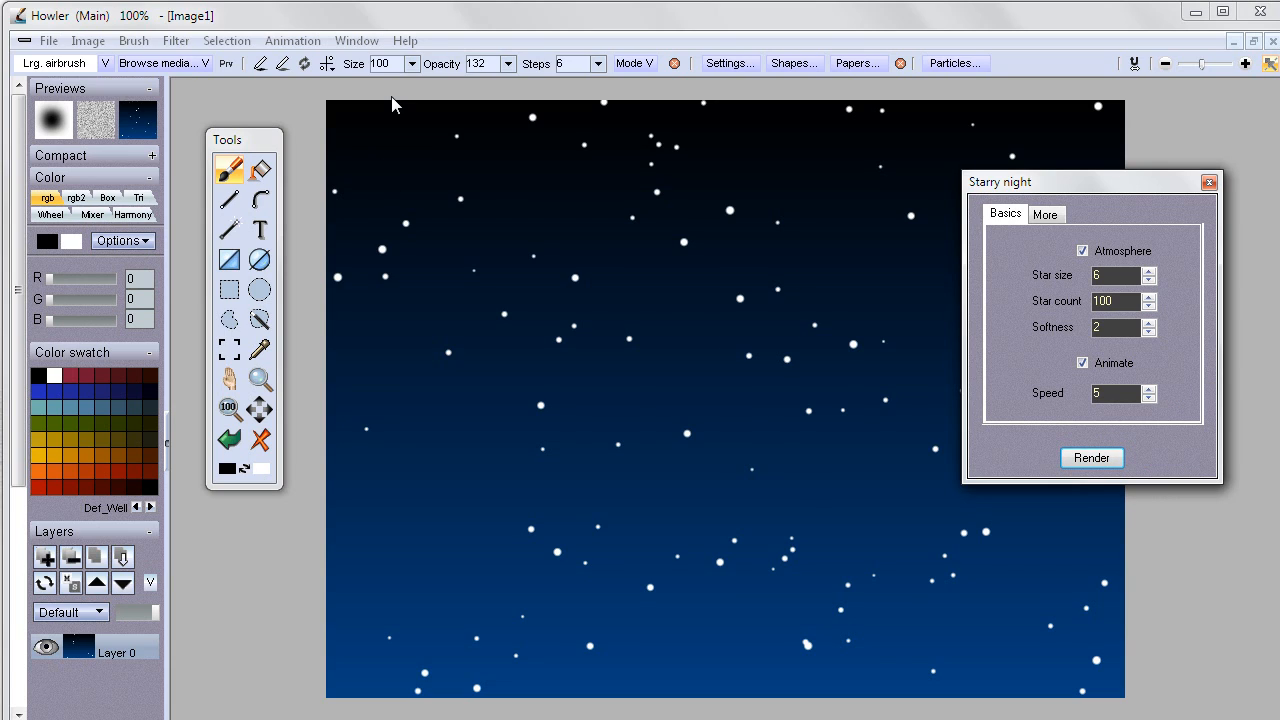
Resample the 800 x 600 starfield image to half its size.
click(290, 41)
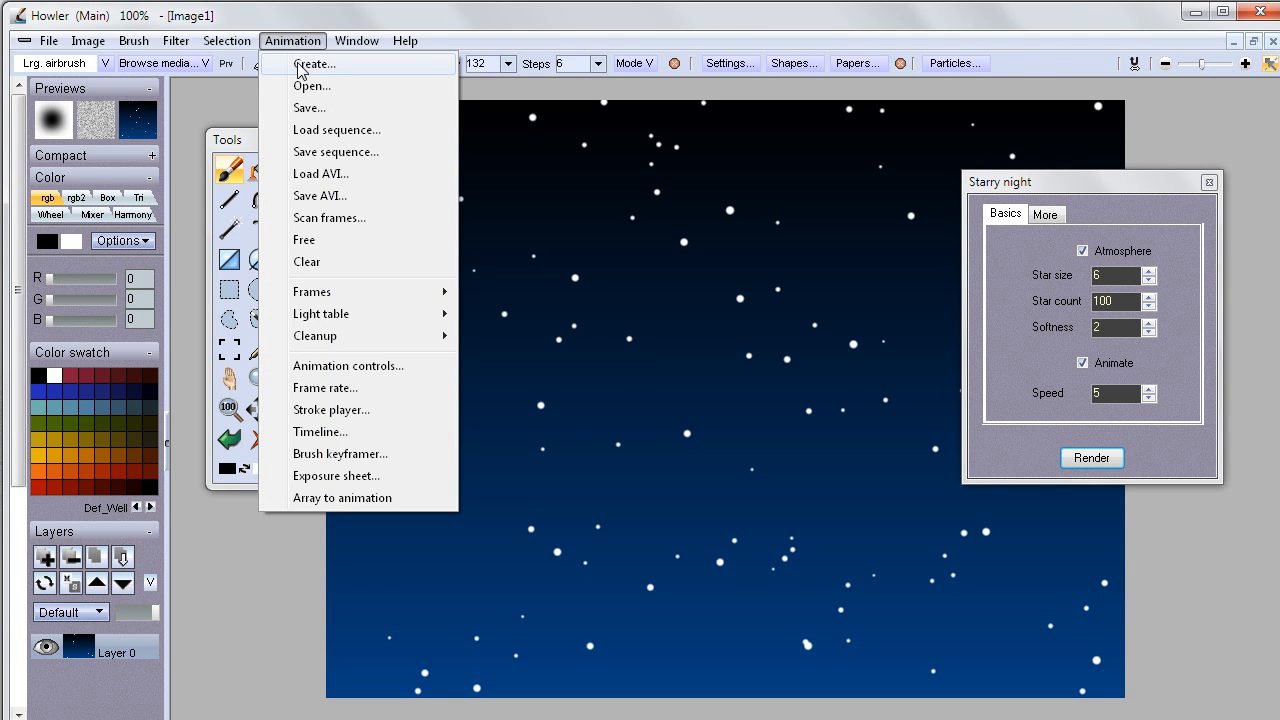
click(290, 41)
click(88, 41)
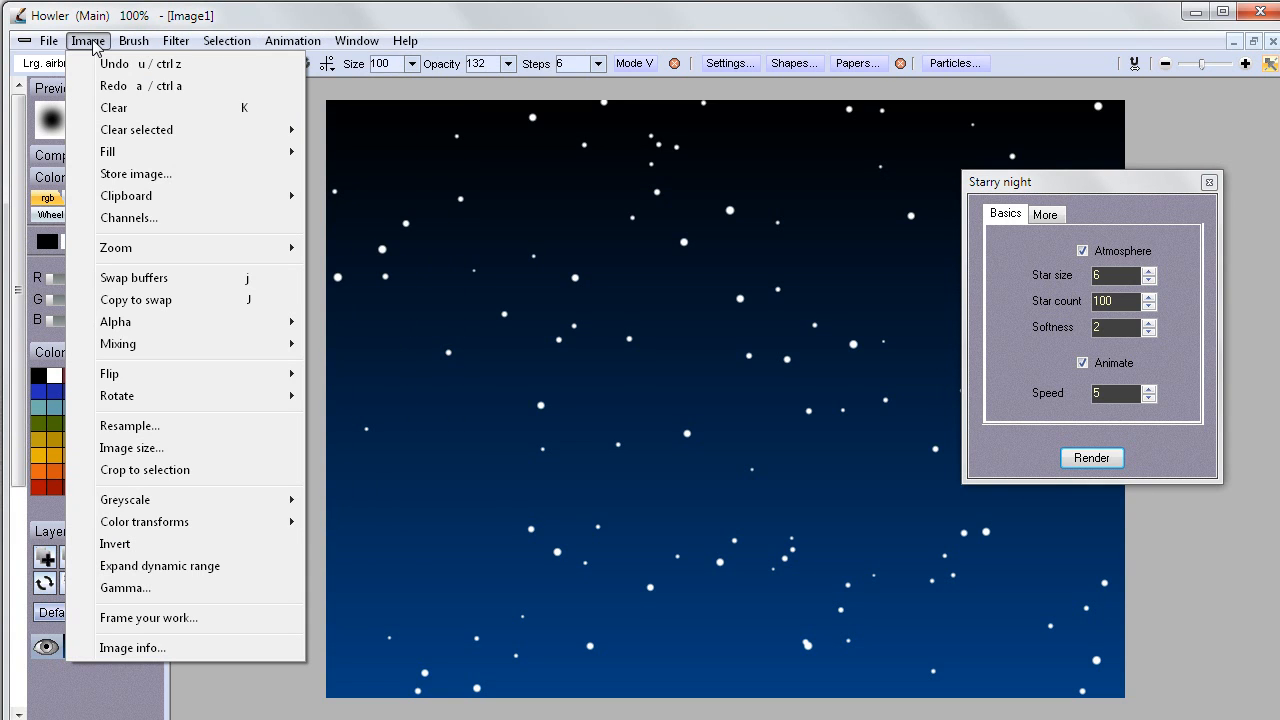
click(150, 426)
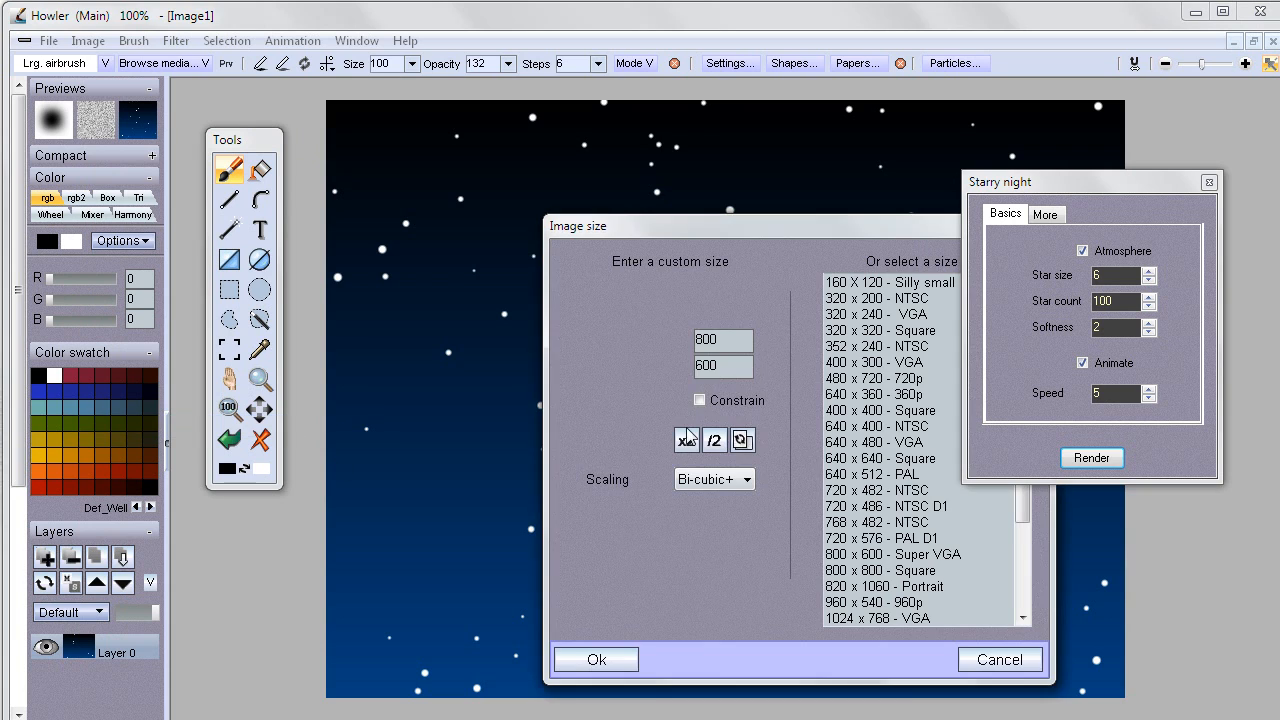
click(713, 440)
click(597, 660)
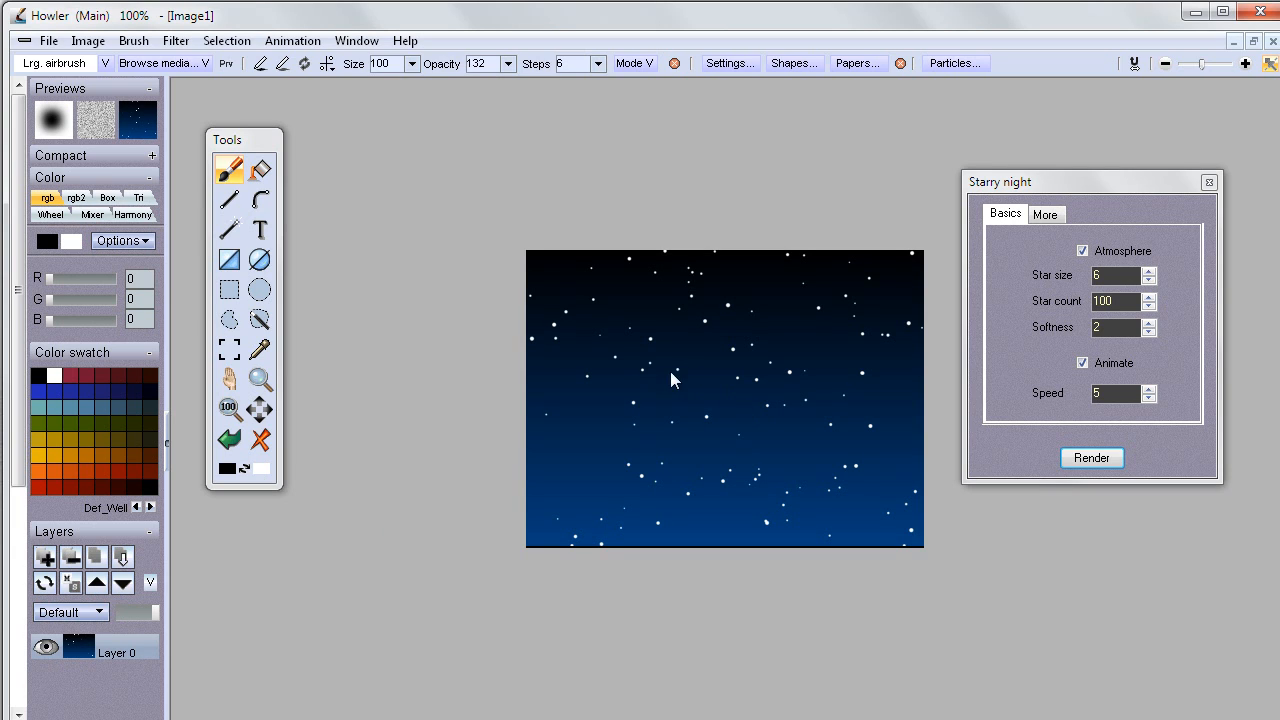
Create a 30-frame animation at 24 fps, initialized with copies of the current frame.
mouse_move(681, 374)
mouse_down()
mouse_move(697, 286)
mouse_move(457, 149)
mouse_move(506, 171)
mouse_move(728, 186)
mouse_move(1048, 145)
mouse_move(1070, 158)
mouse_move(1055, 177)
mouse_move(985, 183)
mouse_move(666, 292)
mouse_move(654, 130)
mouse_move(673, 387)
mouse_up()
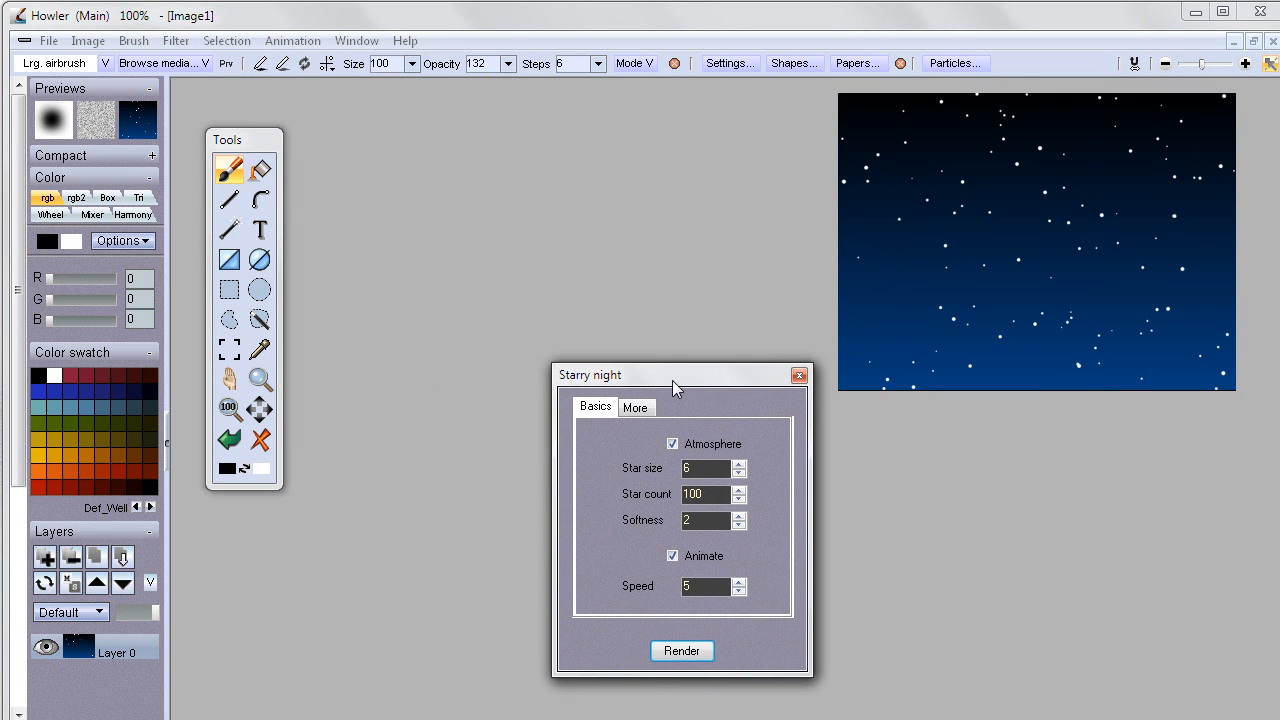
click(288, 42)
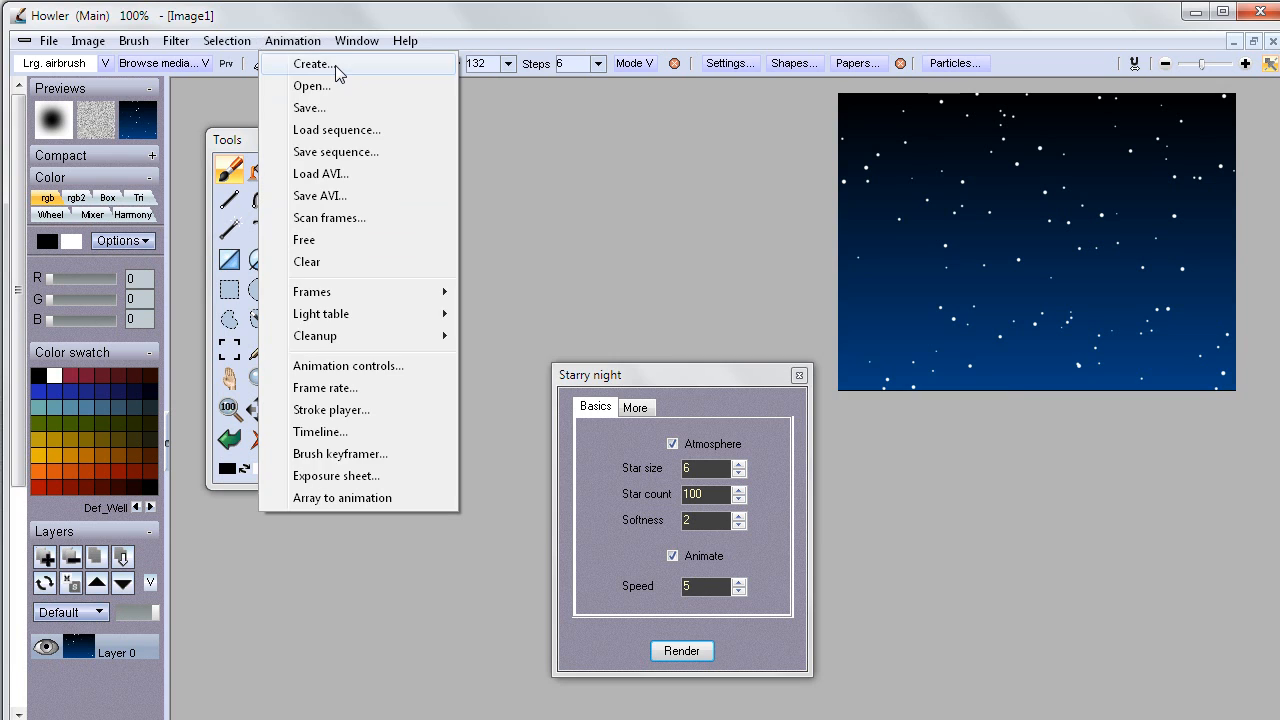
click(335, 65)
drag(640, 219, 538, 102)
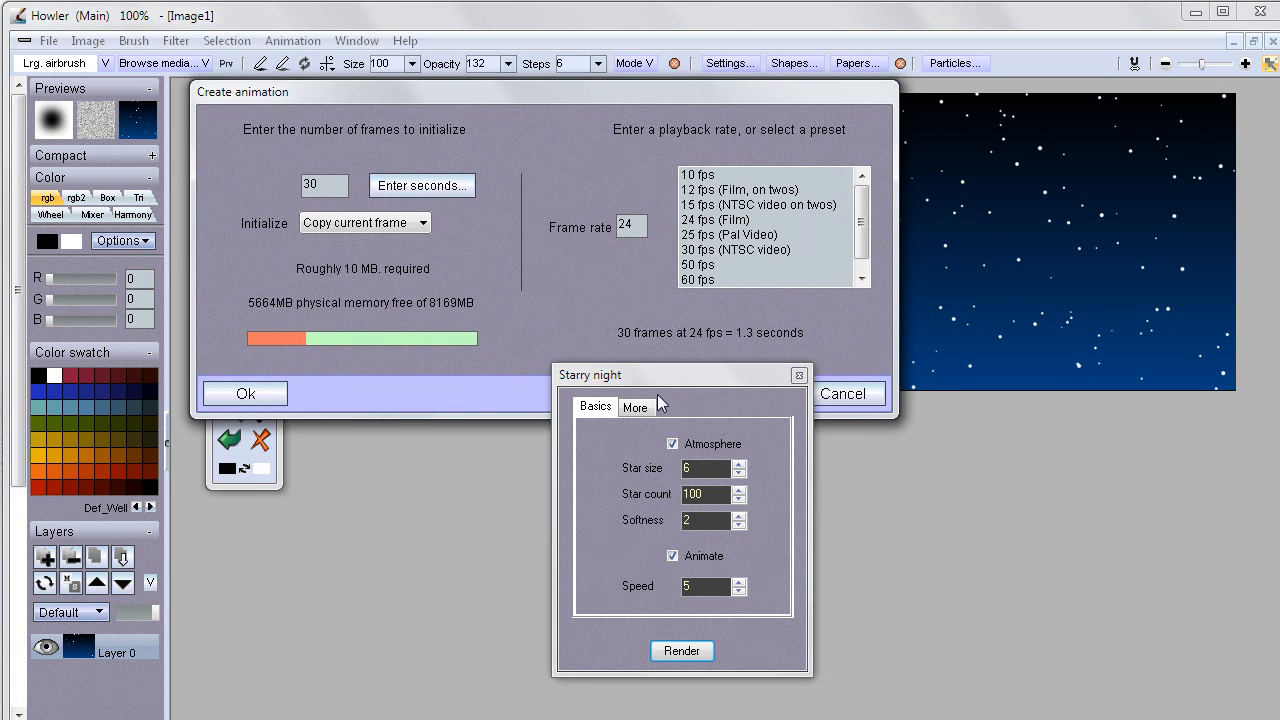
drag(658, 372, 1032, 418)
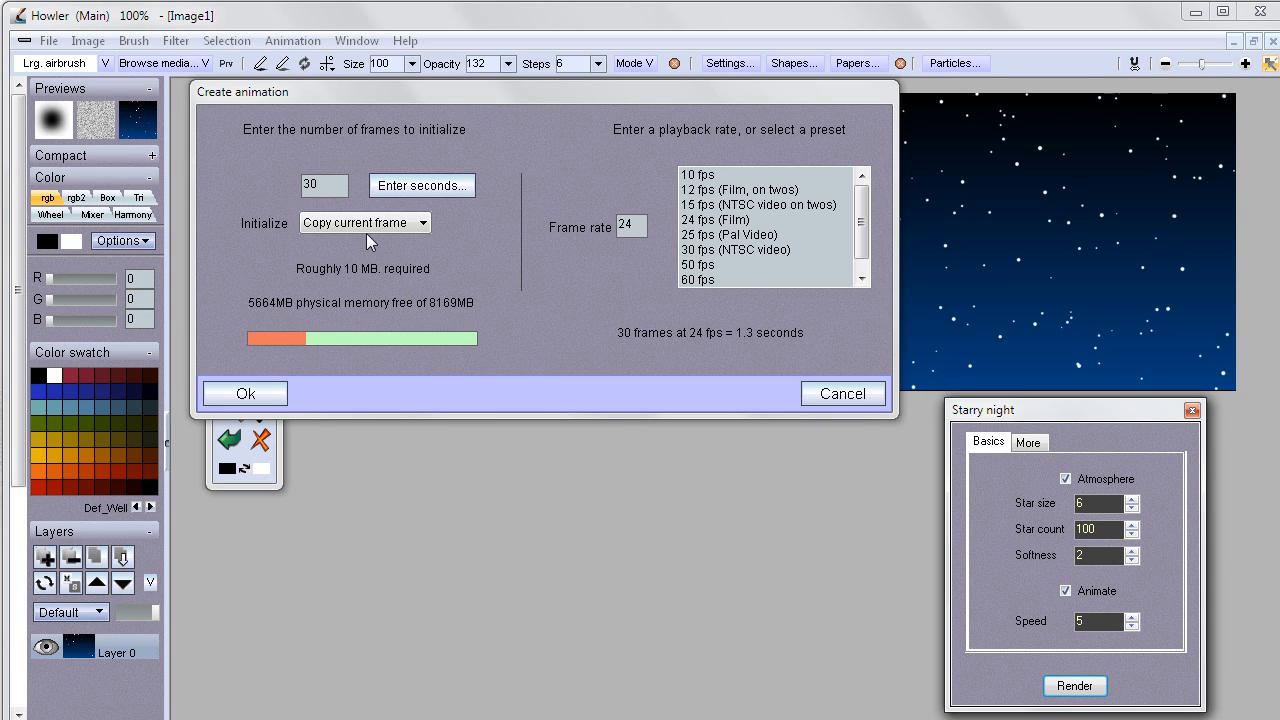
drag(338, 185, 294, 178)
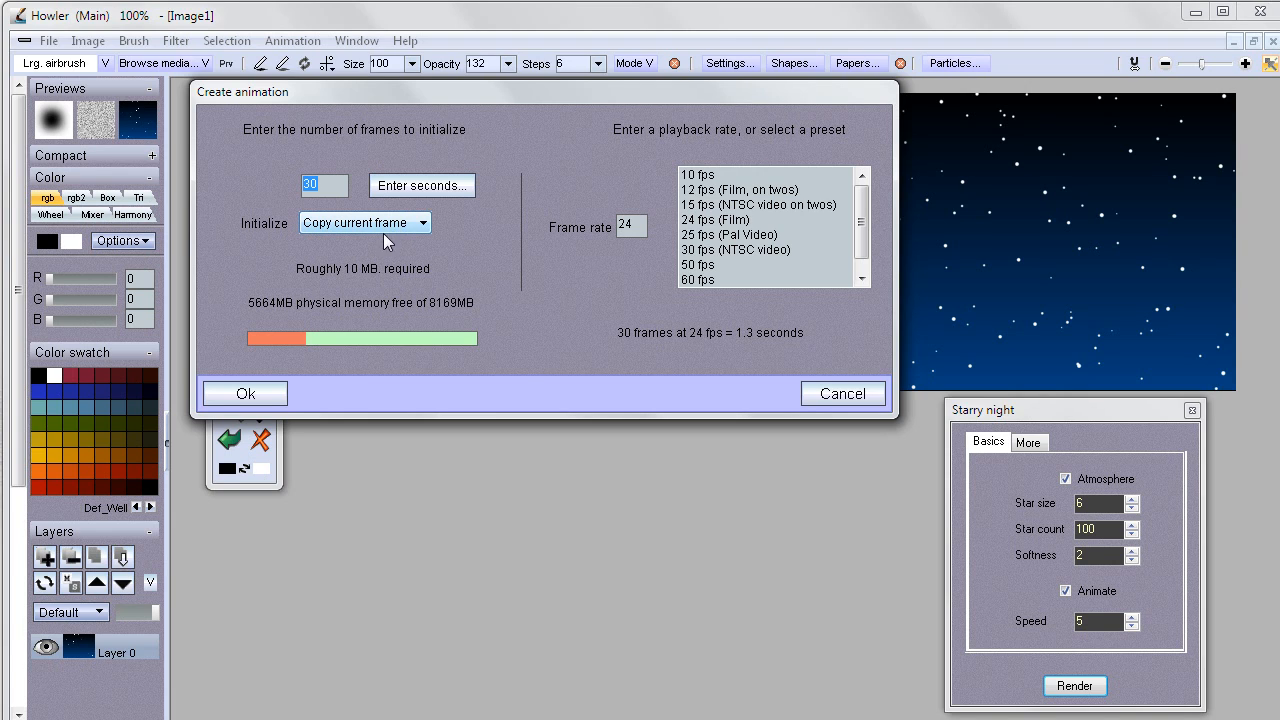
click(246, 393)
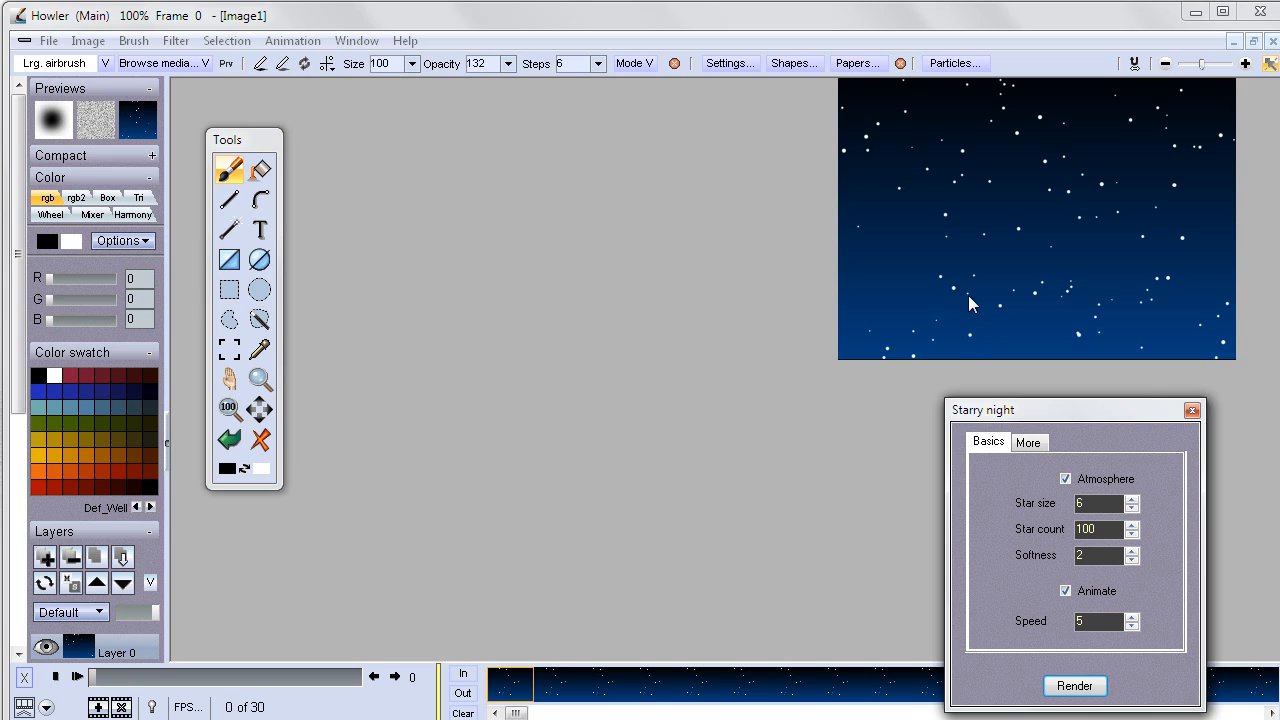
Render the animated Starry night effect with atmosphere across the new animation frames at speed 5.
drag(968, 295, 980, 322)
drag(1075, 412, 498, 142)
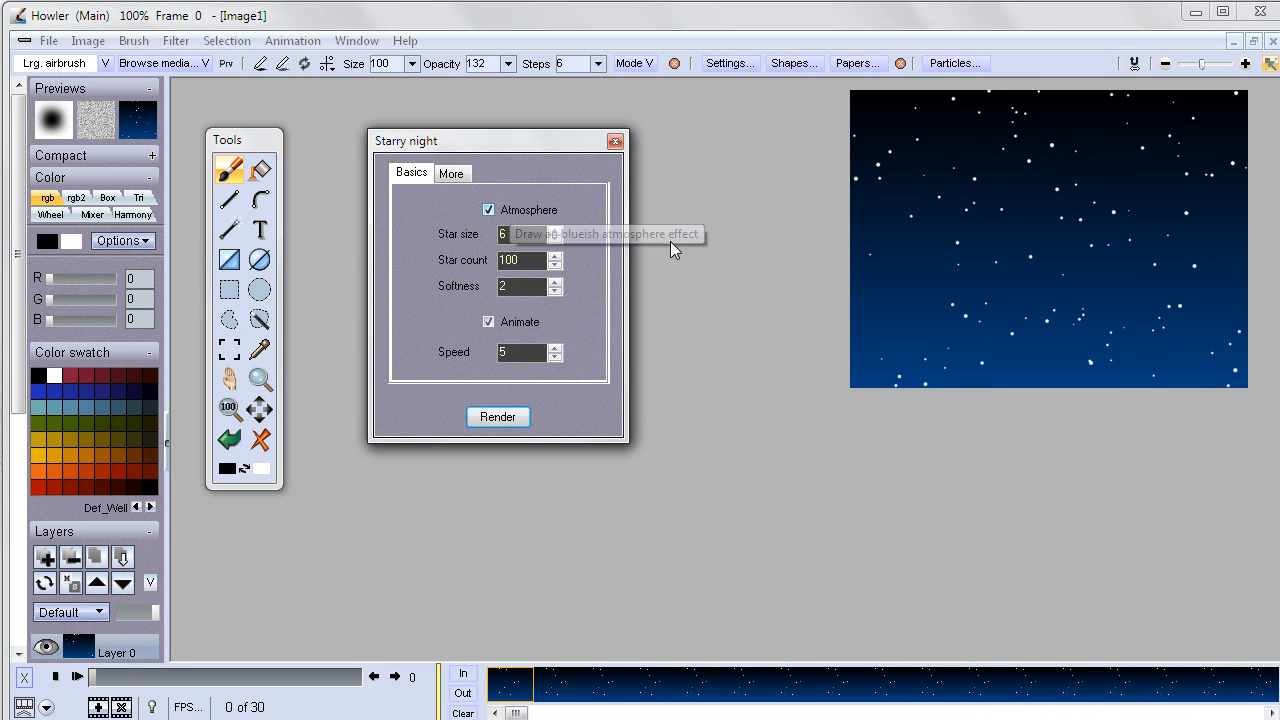
click(504, 418)
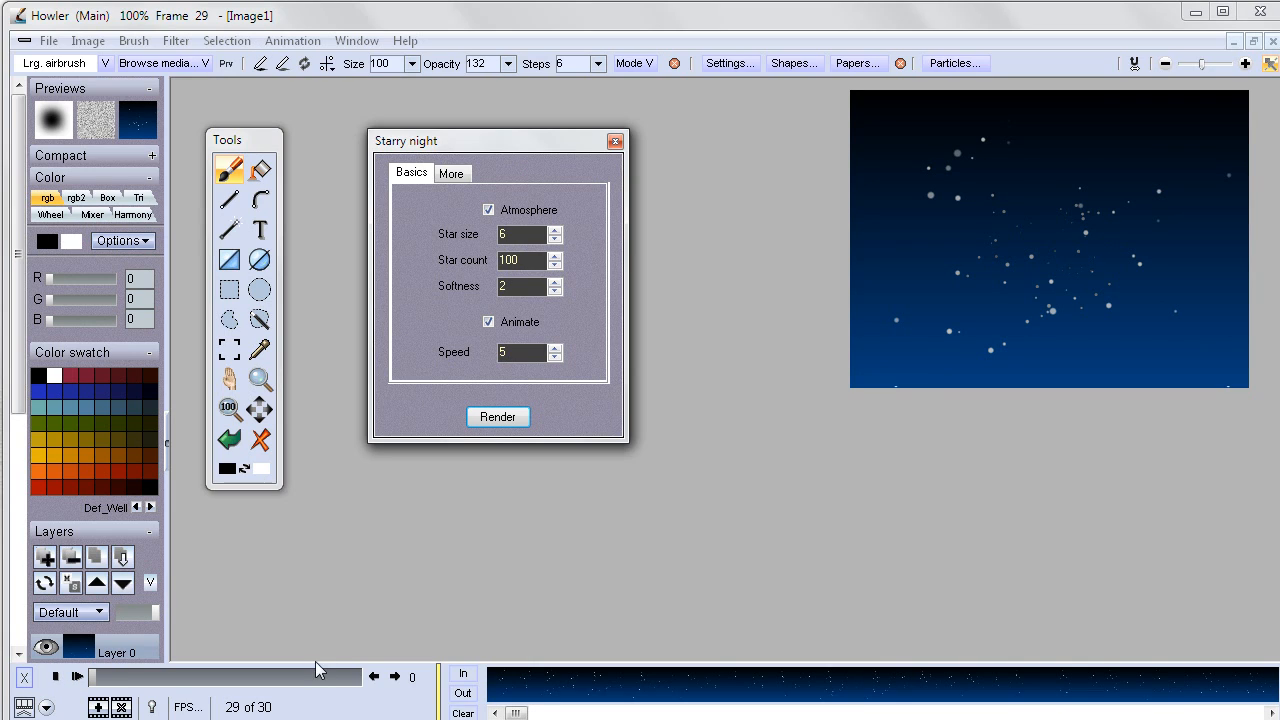
Dock the animation controls and frame strip above the canvas, clear of the floating panels, and play back the starfield animation.
click(46, 708)
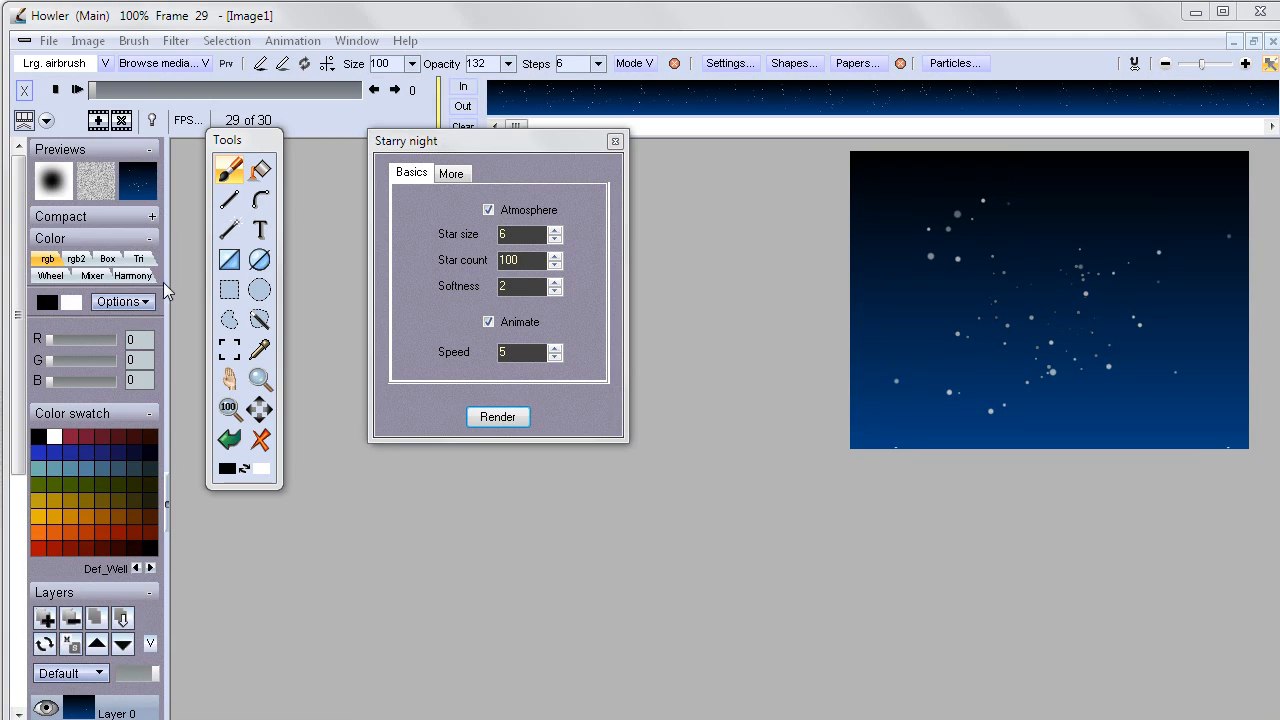
drag(248, 143, 246, 205)
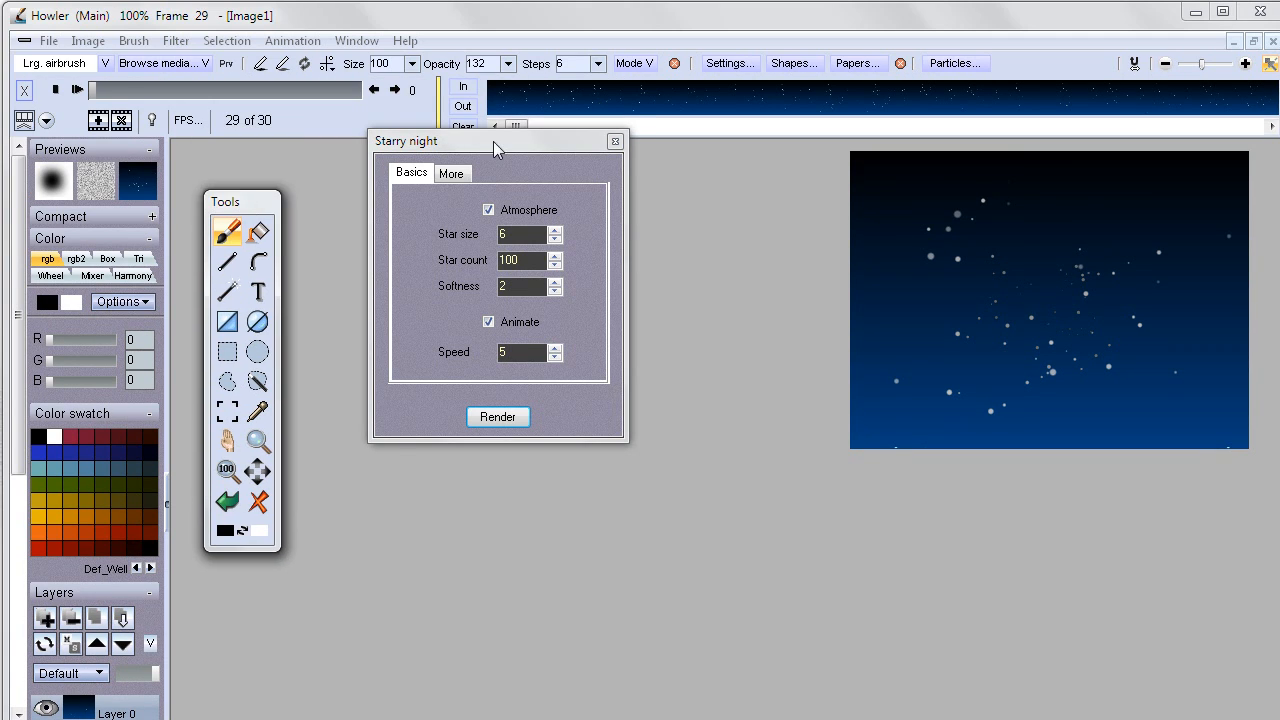
drag(493, 141, 471, 210)
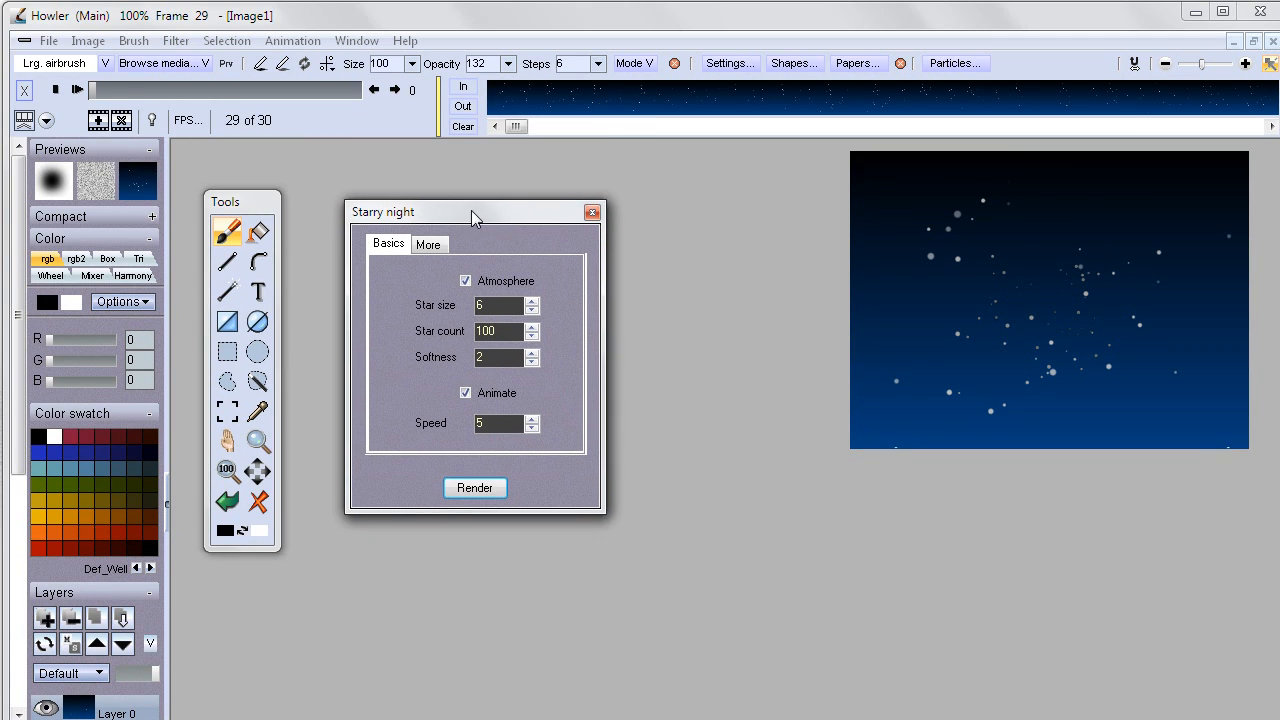
click(77, 89)
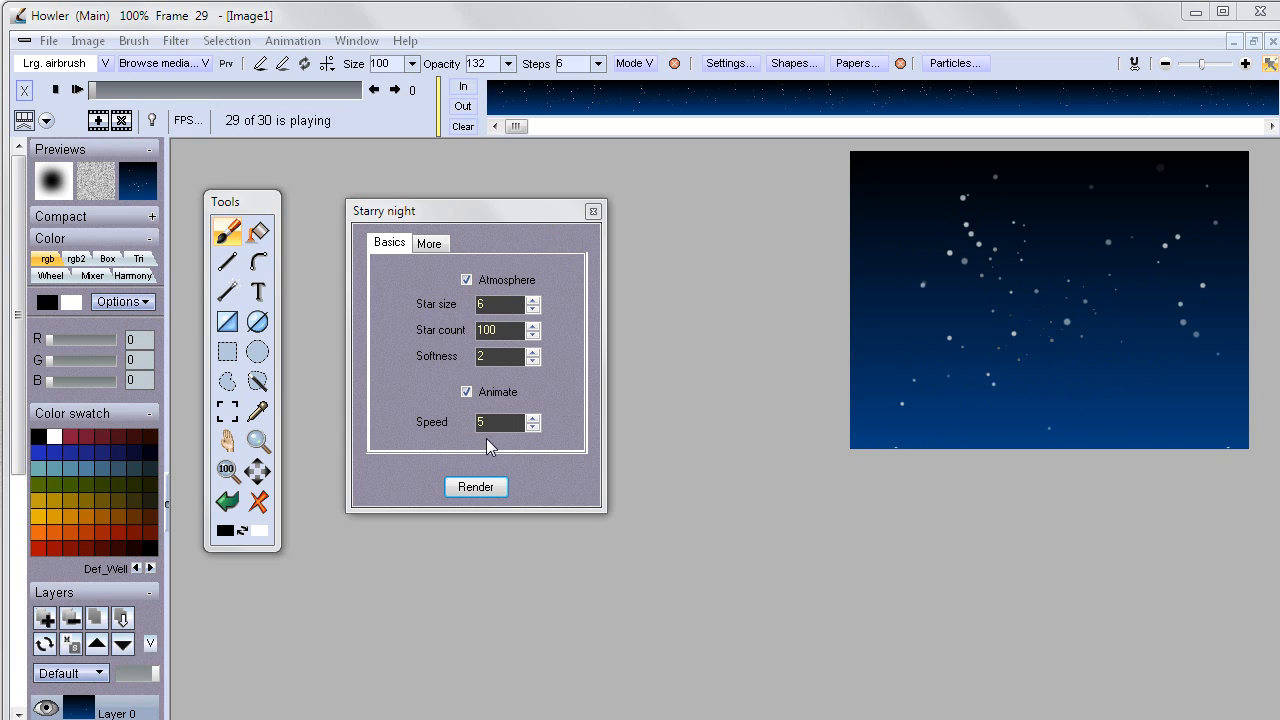
click(56, 90)
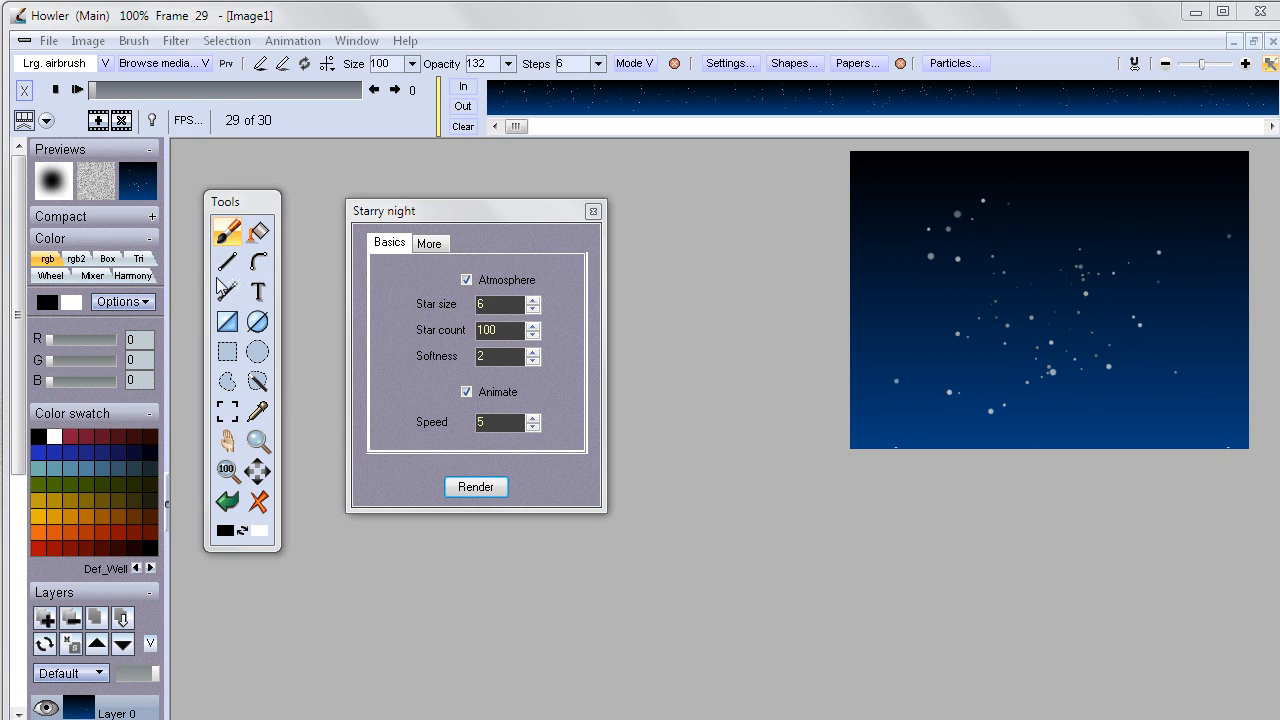
Set the Starry night speed to 11 and the star size to 3.
click(533, 417)
click(533, 417)
click(533, 417)
click(533, 417)
click(533, 309)
click(533, 309)
click(533, 309)
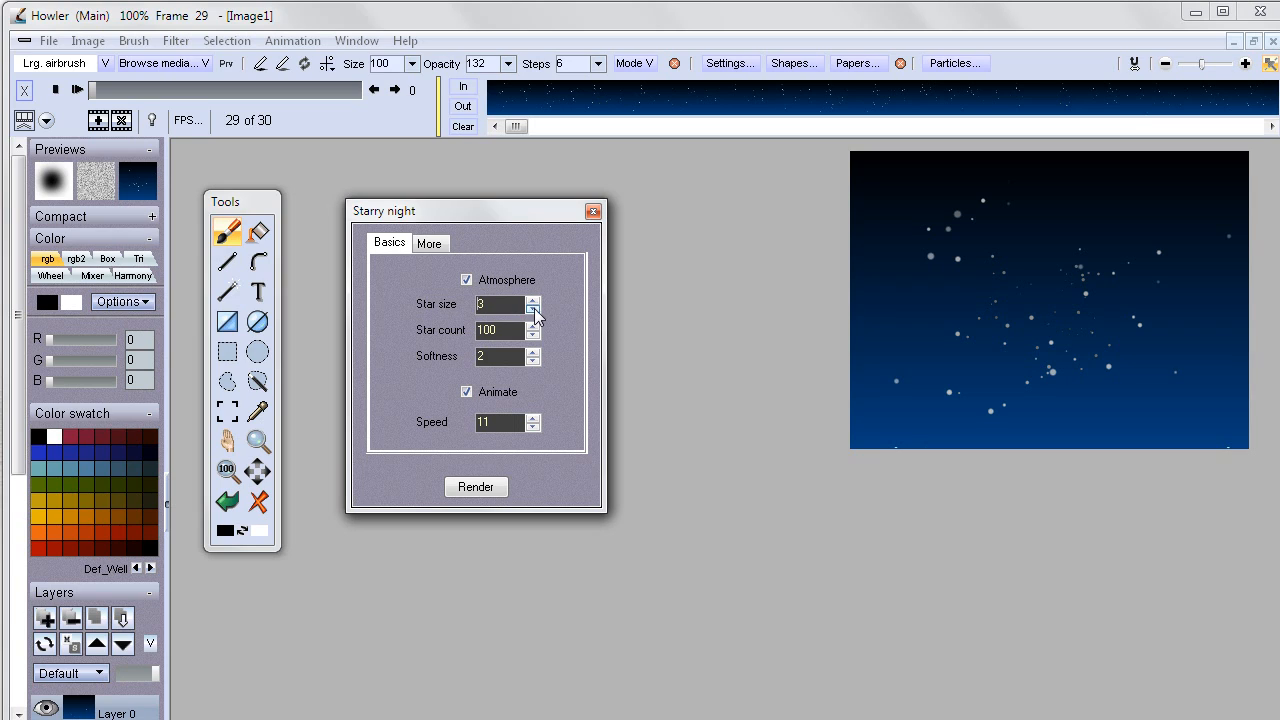
Set the Starry night star count to 4444 and the softness to 7.
drag(522, 330, 423, 328)
text(4444)
click(533, 361)
click(533, 361)
click(533, 352)
click(533, 352)
click(533, 352)
click(533, 352)
click(533, 352)
Render the denser, softer starfield over the animation frames and play it back.
click(496, 490)
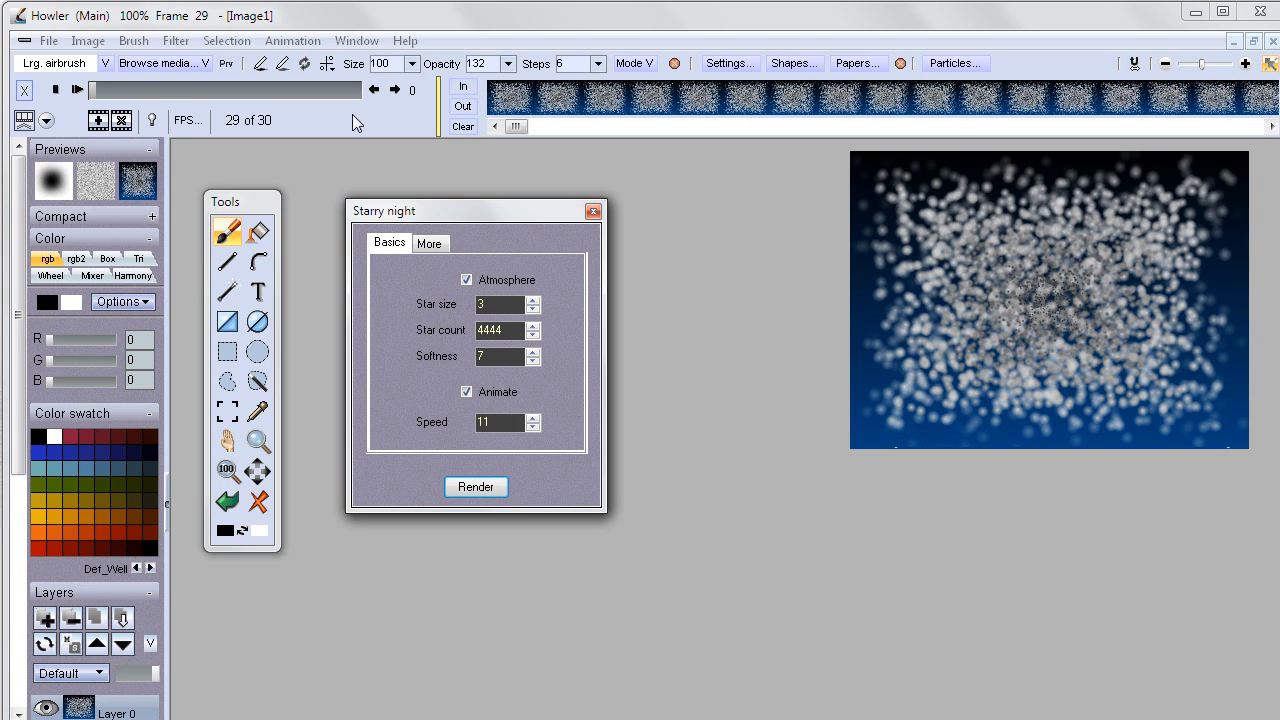
click(79, 90)
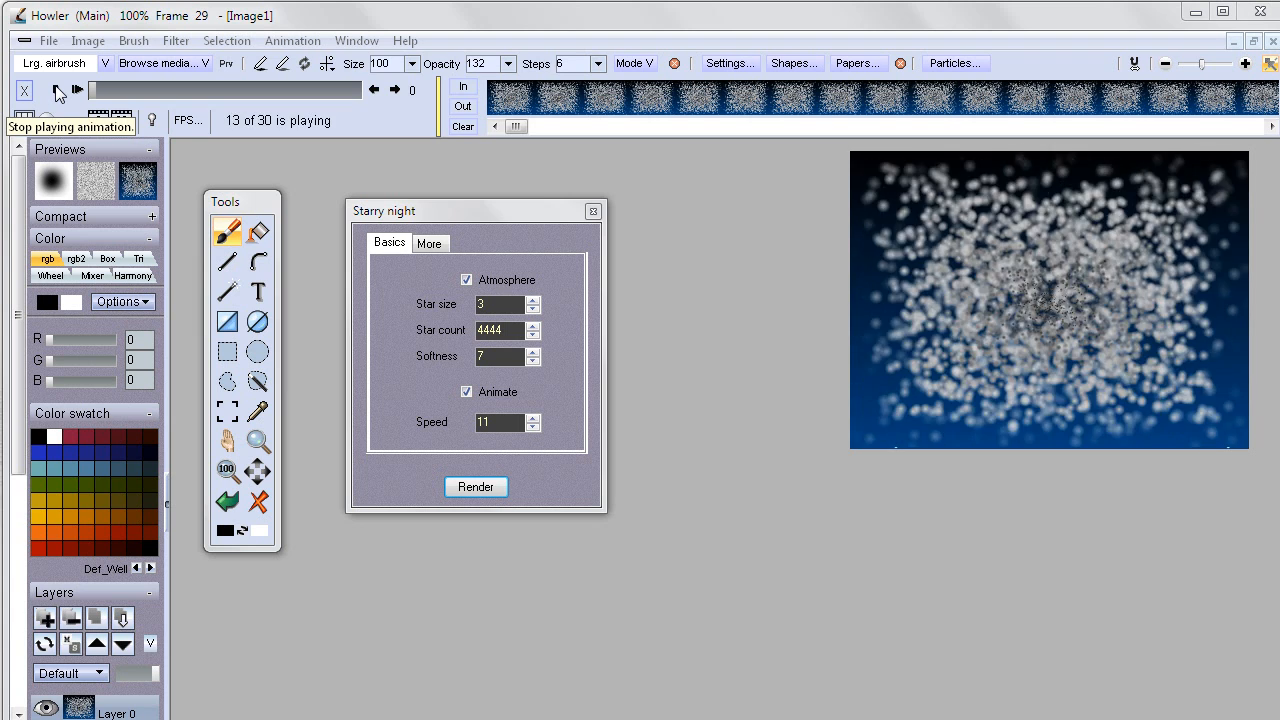
click(56, 90)
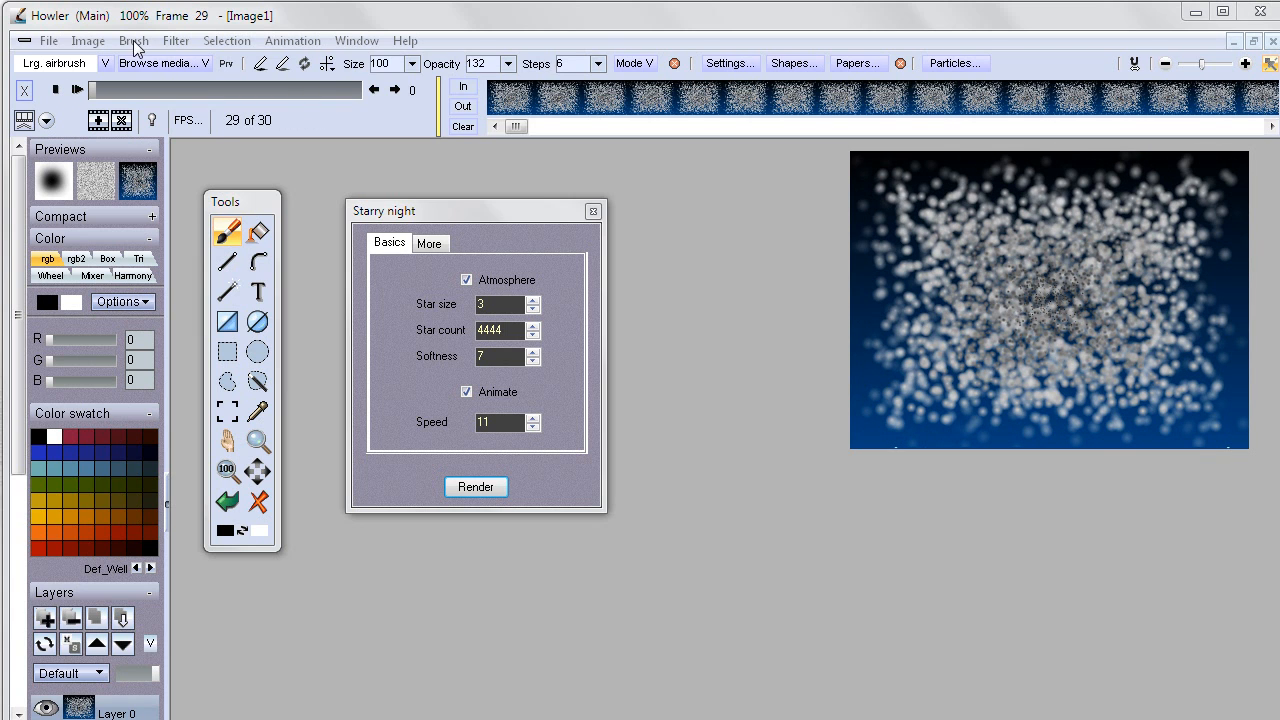
Try the Lighting tool on the current frame with stronger light intensity, reduced distance and texture intensity, and the light near the centre.
click(175, 40)
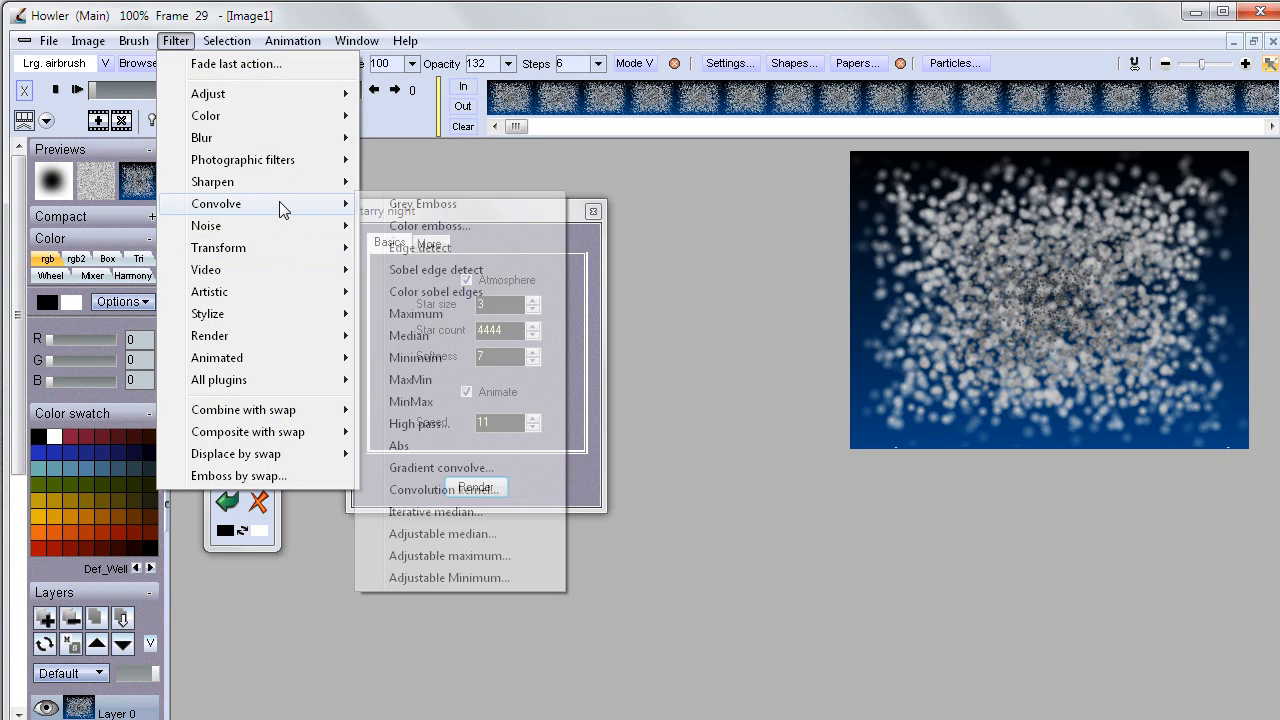
mouse_move(271, 315)
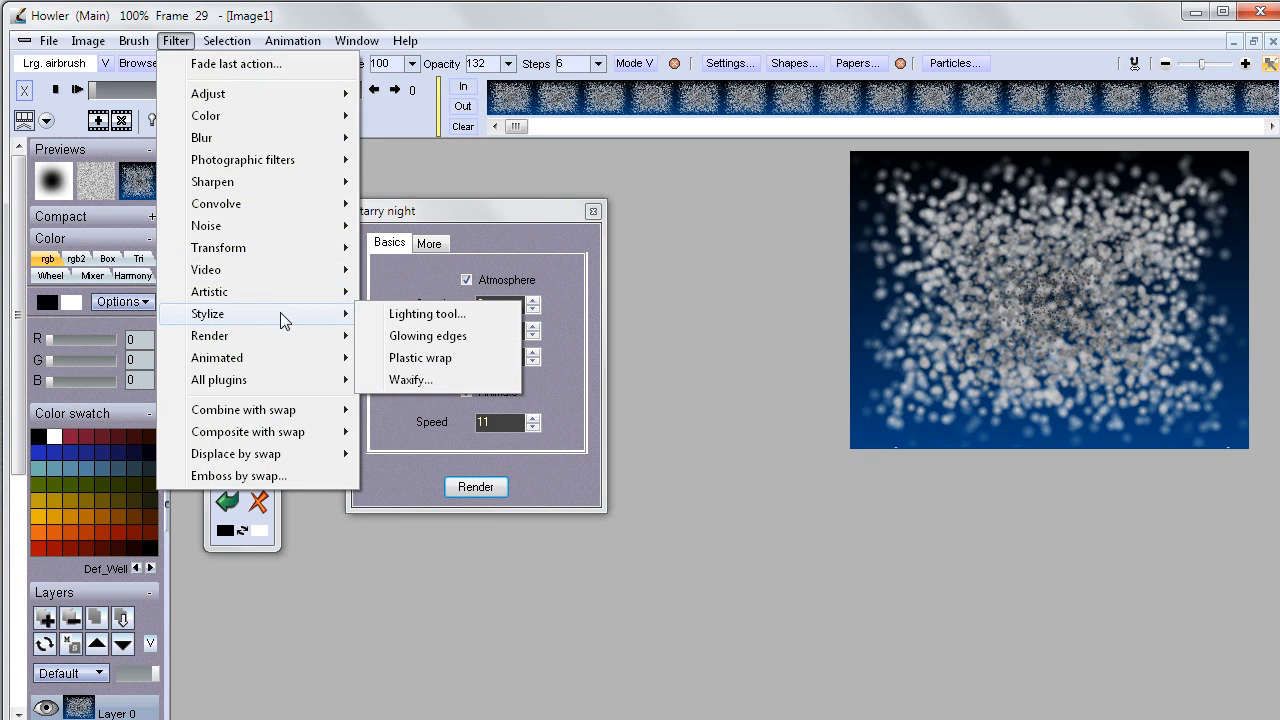
click(455, 312)
drag(205, 160, 303, 147)
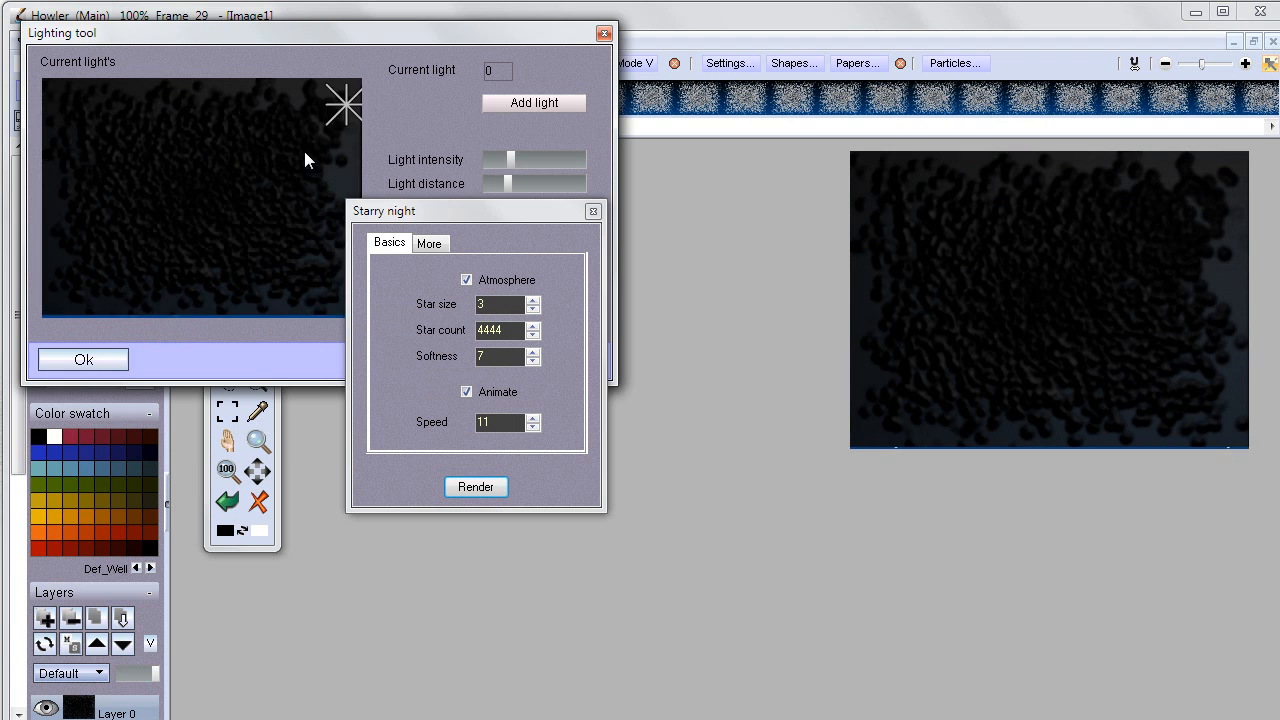
drag(450, 212, 821, 380)
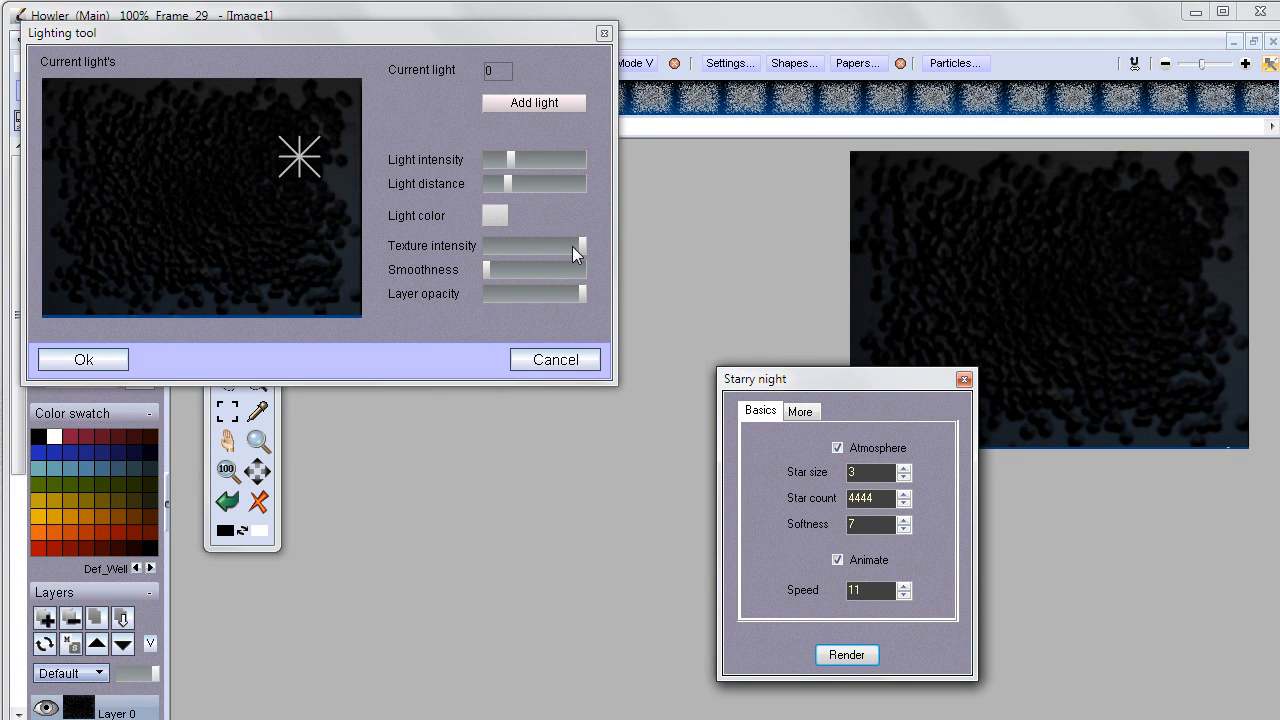
drag(536, 163, 501, 180)
click(515, 178)
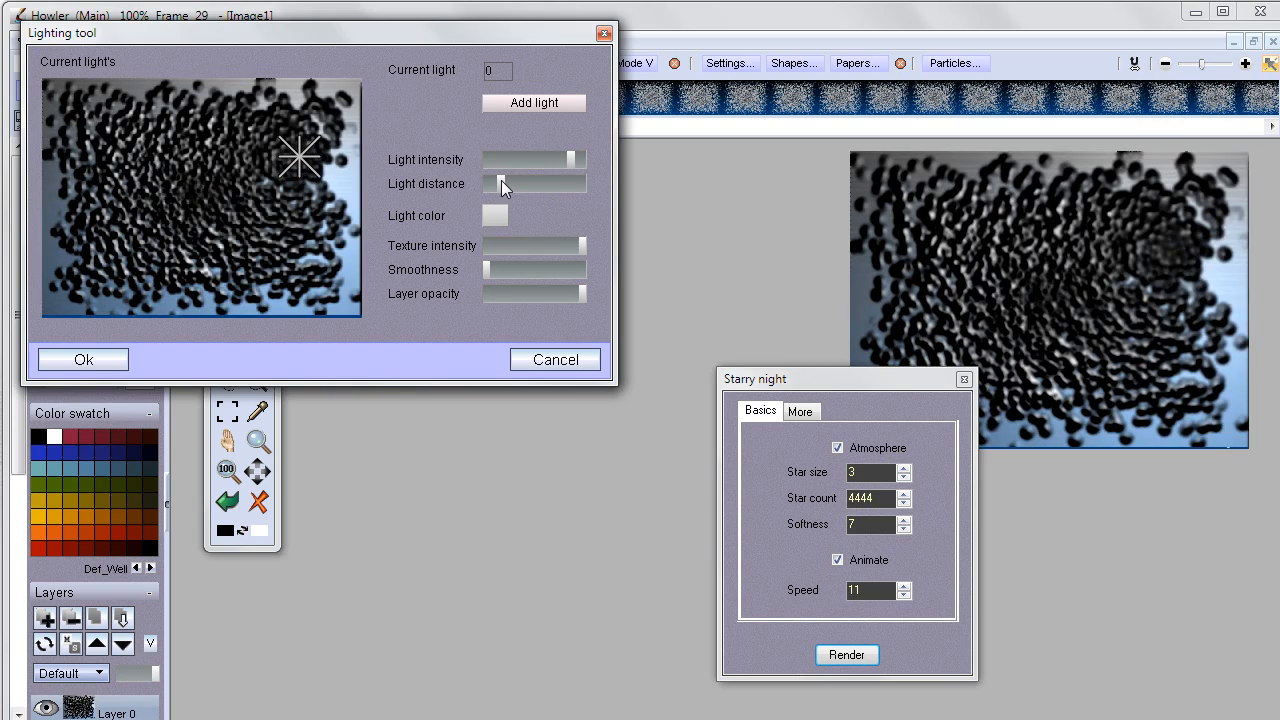
drag(582, 245, 543, 245)
mouse_move(299, 157)
mouse_down()
mouse_move(288, 143)
mouse_move(135, 277)
mouse_move(379, 305)
mouse_move(237, 110)
mouse_move(278, 196)
mouse_move(285, 248)
mouse_up()
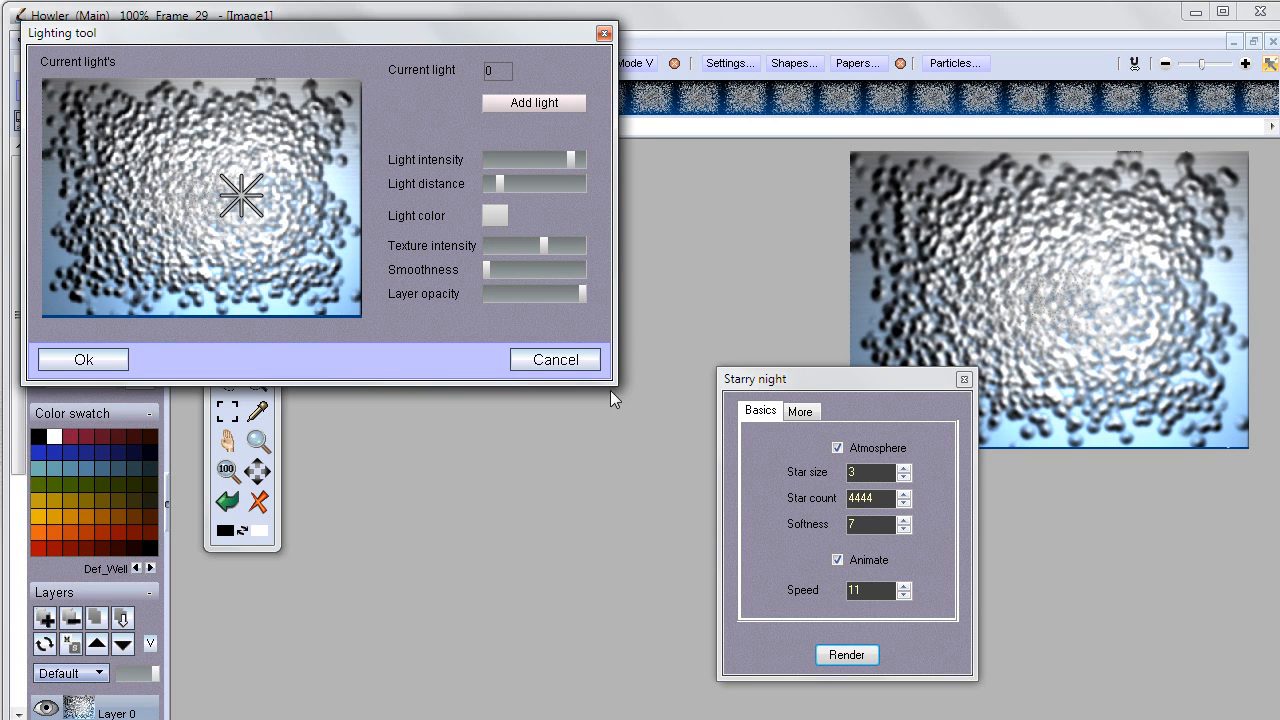
click(556, 360)
drag(869, 391, 683, 312)
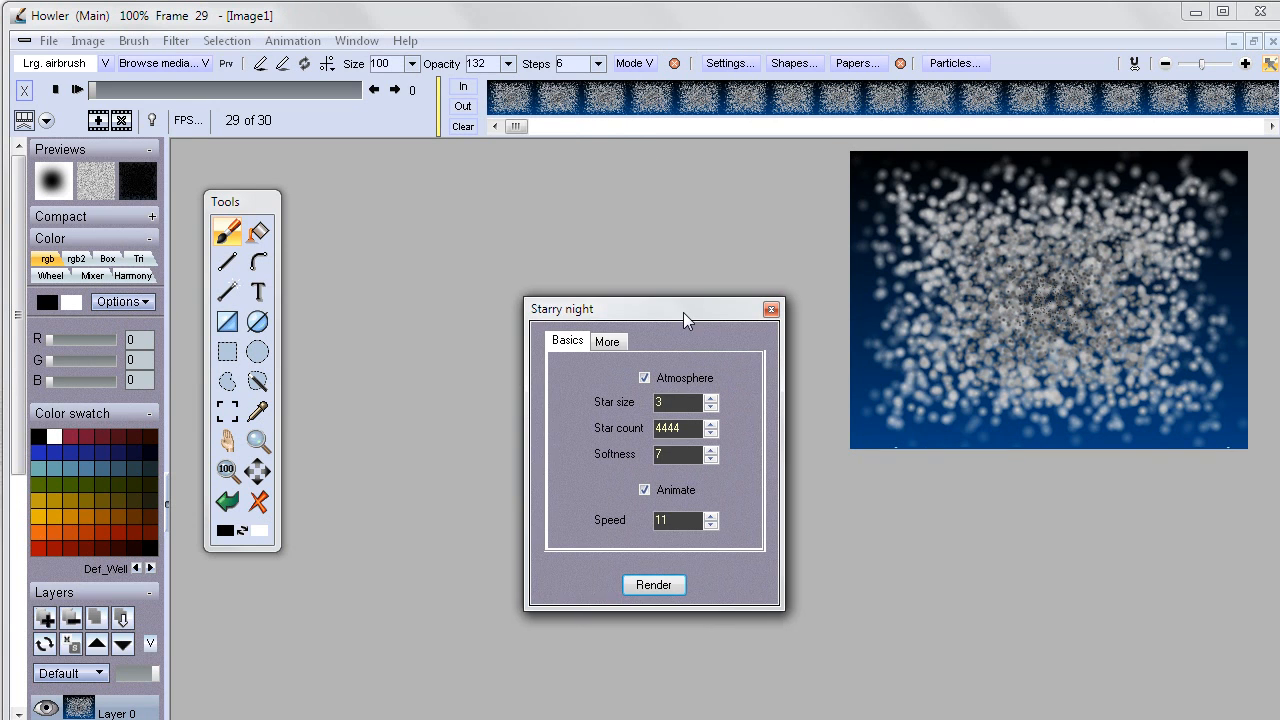
Set the Starry night softness to 1 and the star size to -2.
double_click(690, 429)
click(712, 462)
click(712, 462)
click(713, 461)
click(713, 461)
click(713, 461)
click(713, 461)
click(710, 410)
click(710, 410)
click(715, 407)
Set the star count to 4444 and render a still starfield with Atmosphere and Animate turned off.
drag(691, 431, 552, 410)
text(4444)
click(668, 588)
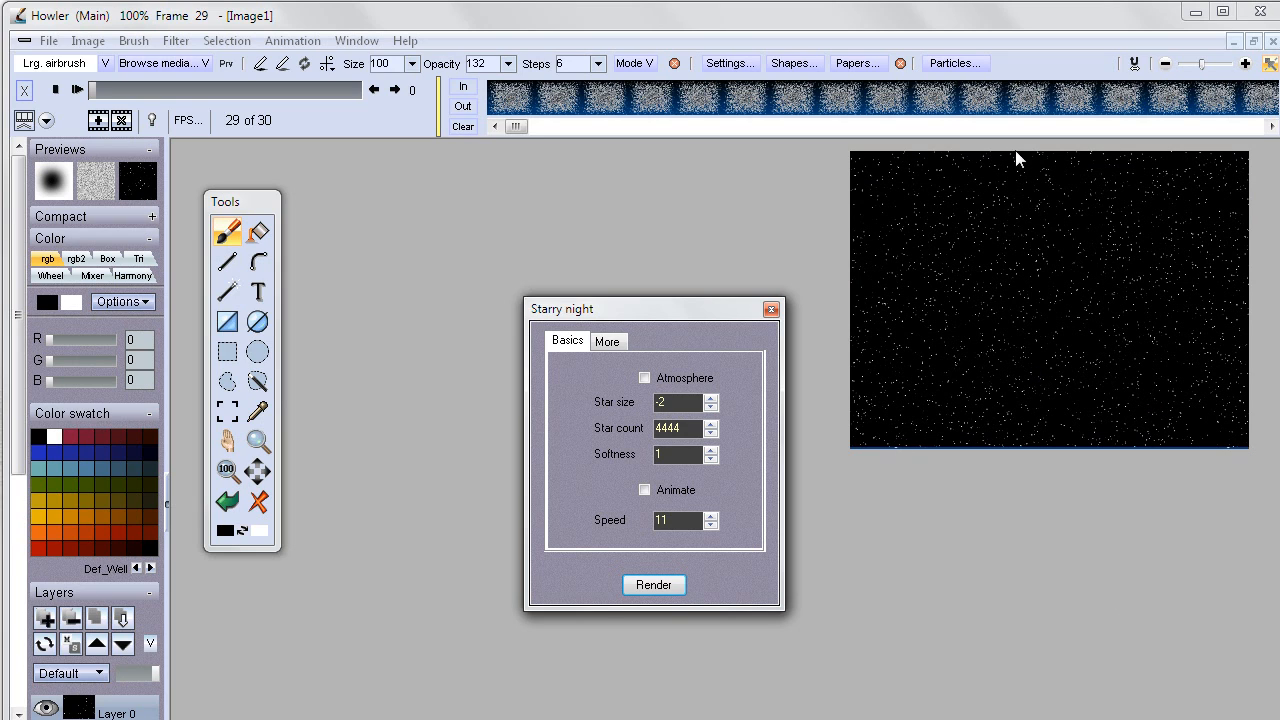
Move the image and the Starry night dialog apart and examine the tiny rendered stars up close.
drag(1064, 352, 776, 459)
drag(700, 314, 1200, 386)
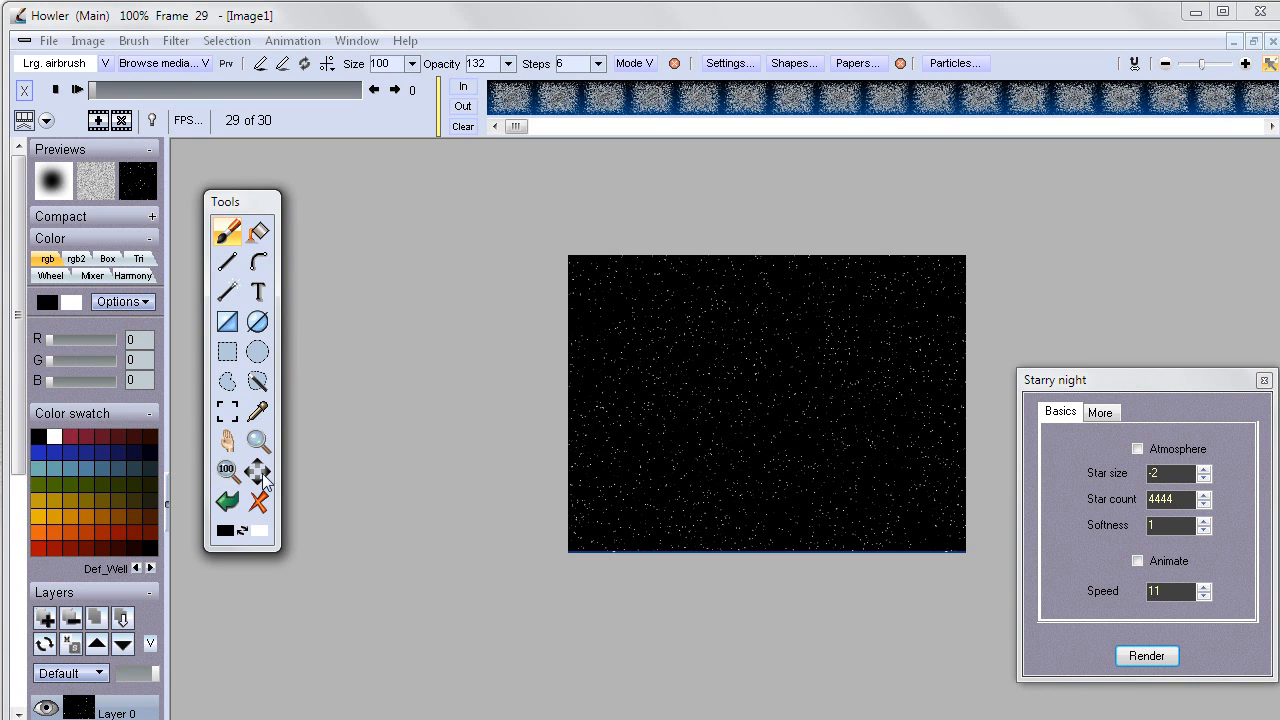
click(257, 441)
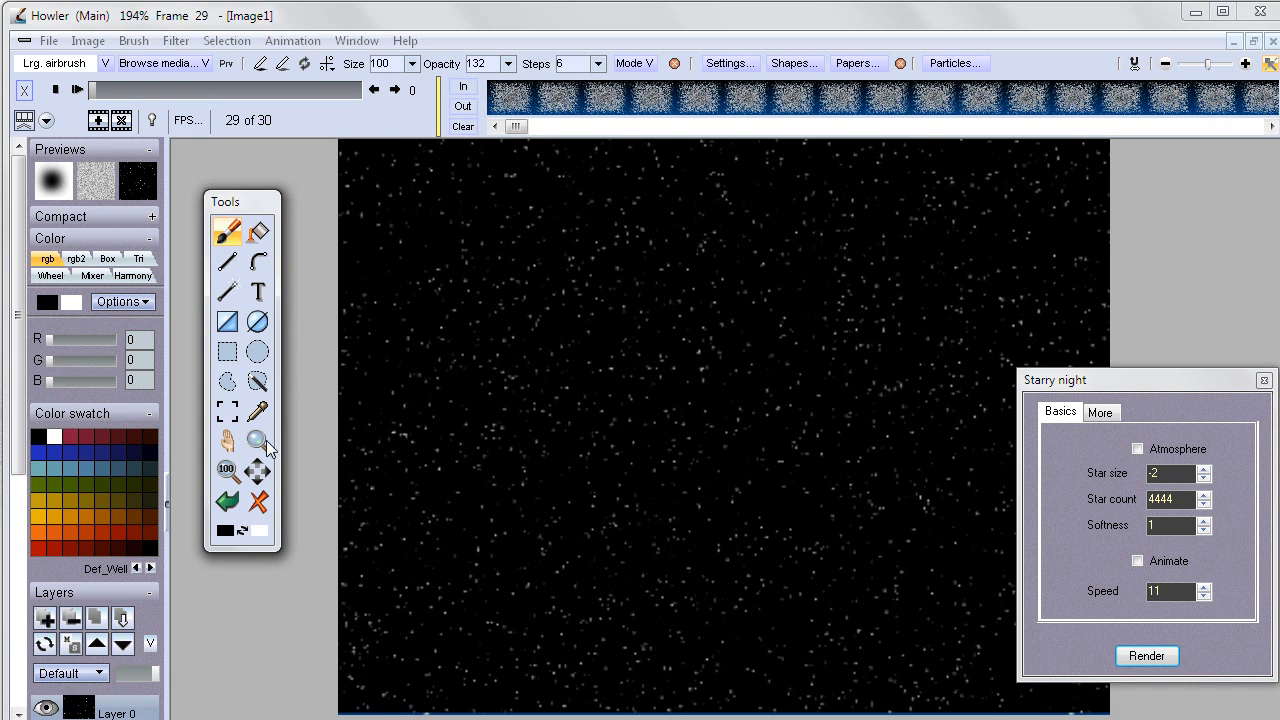
click(262, 440)
click(919, 466)
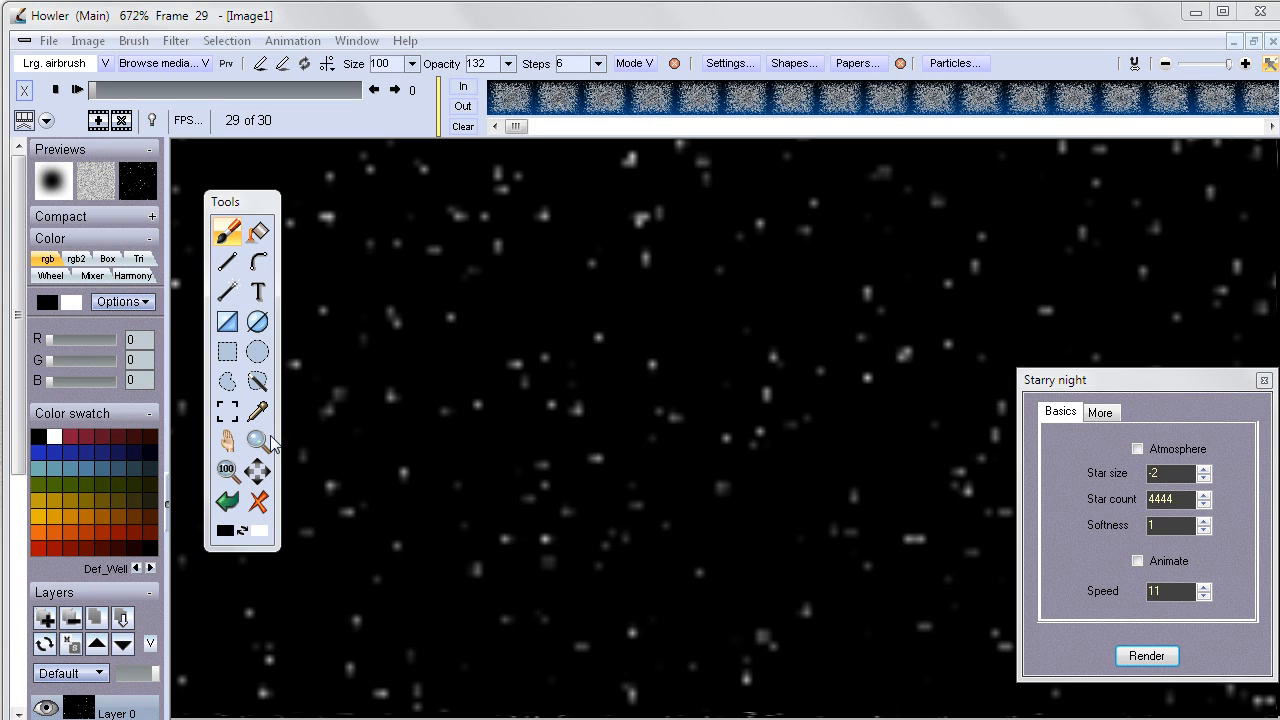
scroll(540, 483, down, 3)
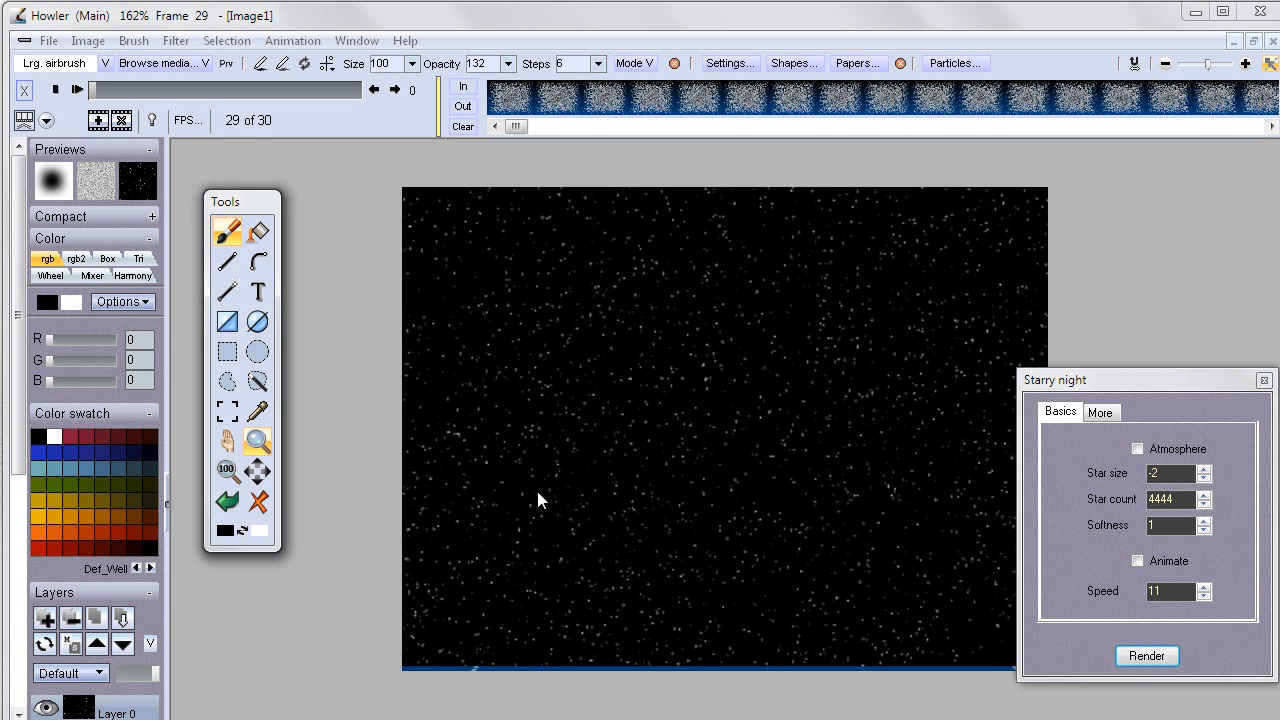
Enable Animate, render the tiny stars over the animation frames and play the result back.
click(1137, 560)
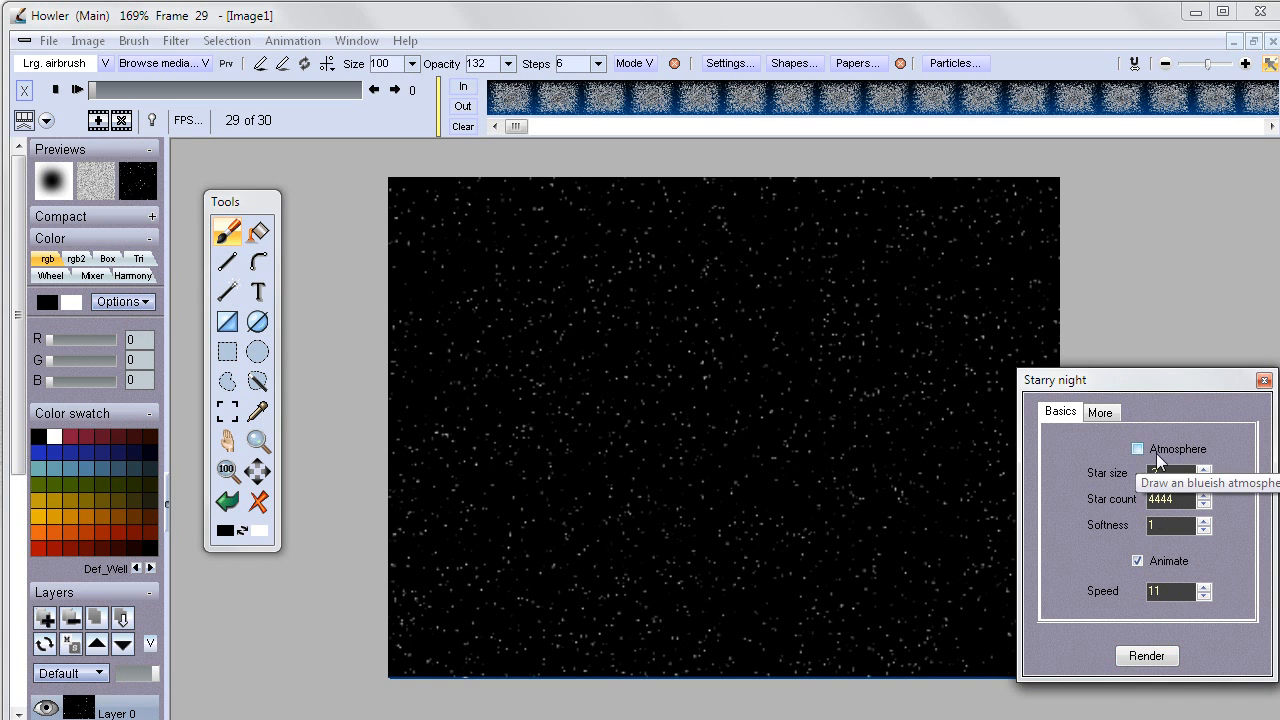
click(1146, 658)
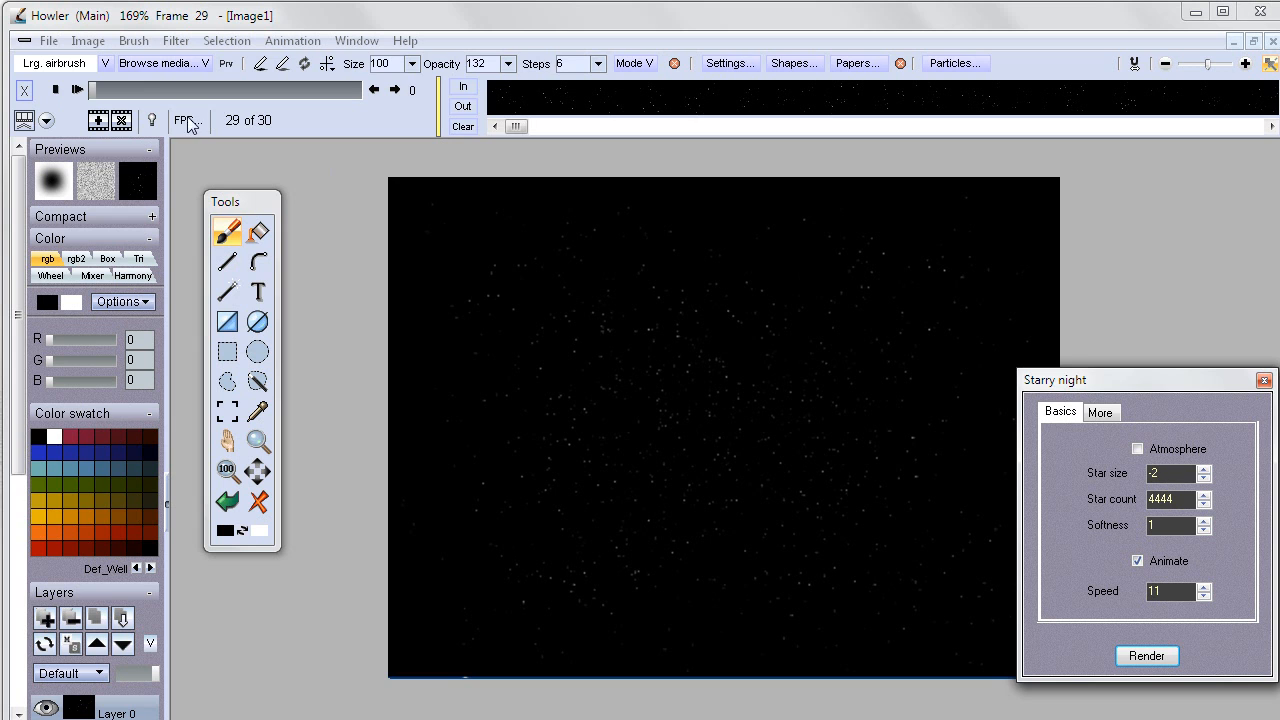
click(77, 90)
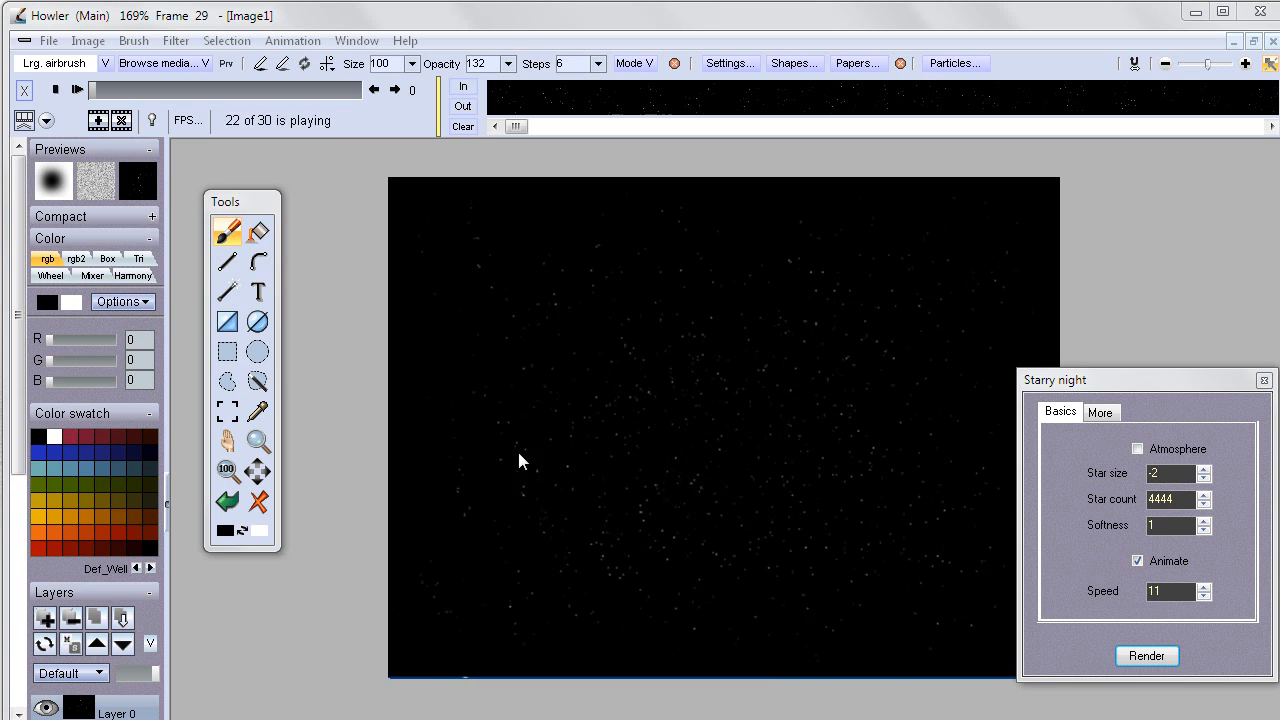
click(56, 89)
Set the star size to 2, render the animated starfield again and preview its playback.
click(1205, 469)
click(1205, 469)
click(1205, 469)
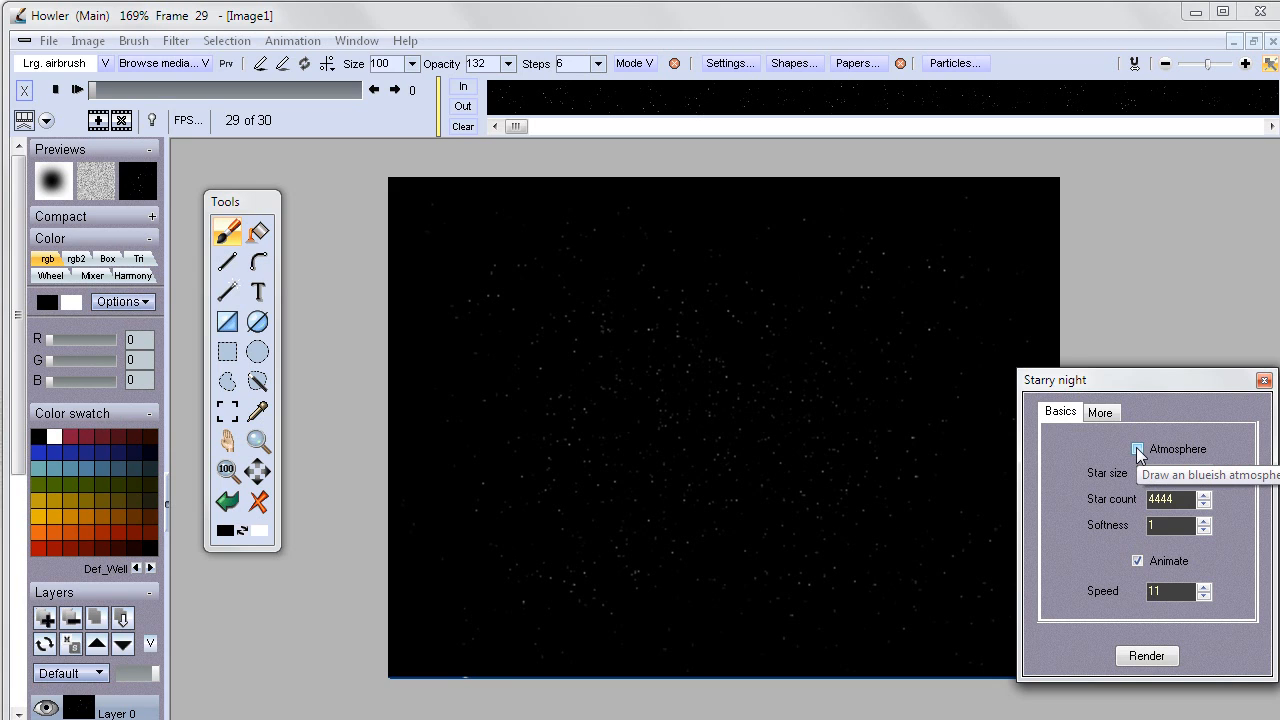
click(1143, 655)
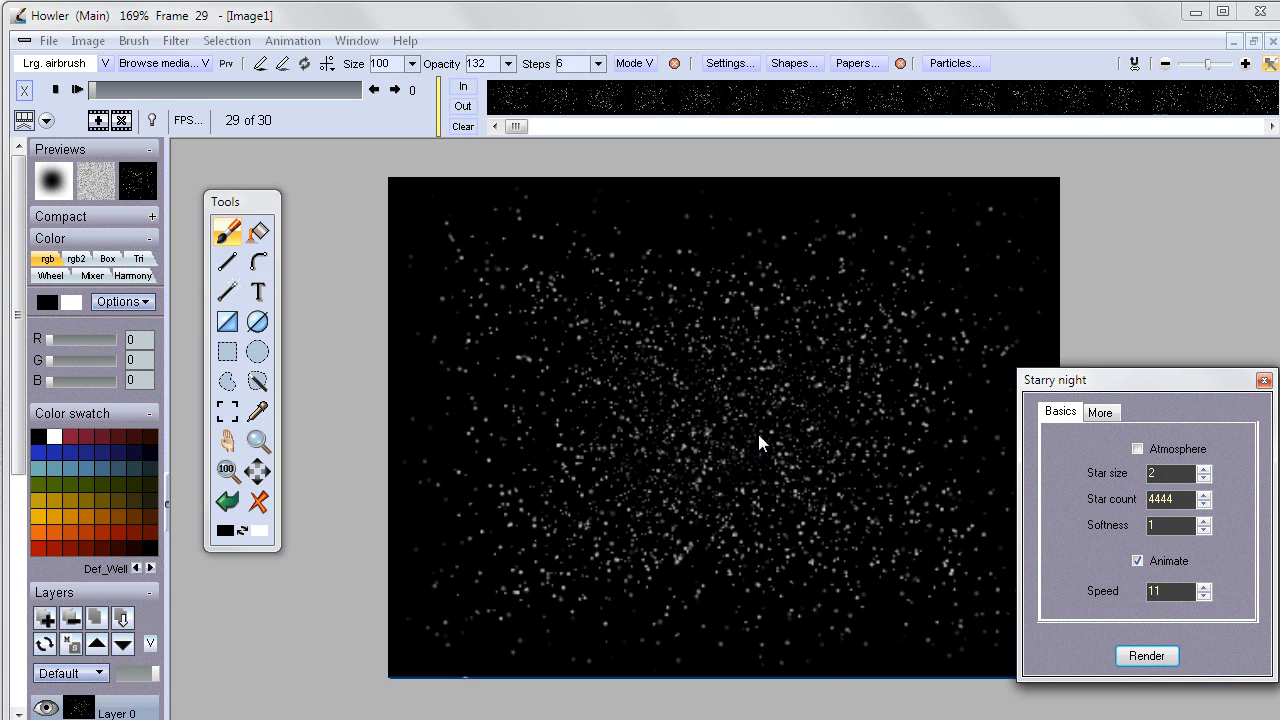
click(77, 90)
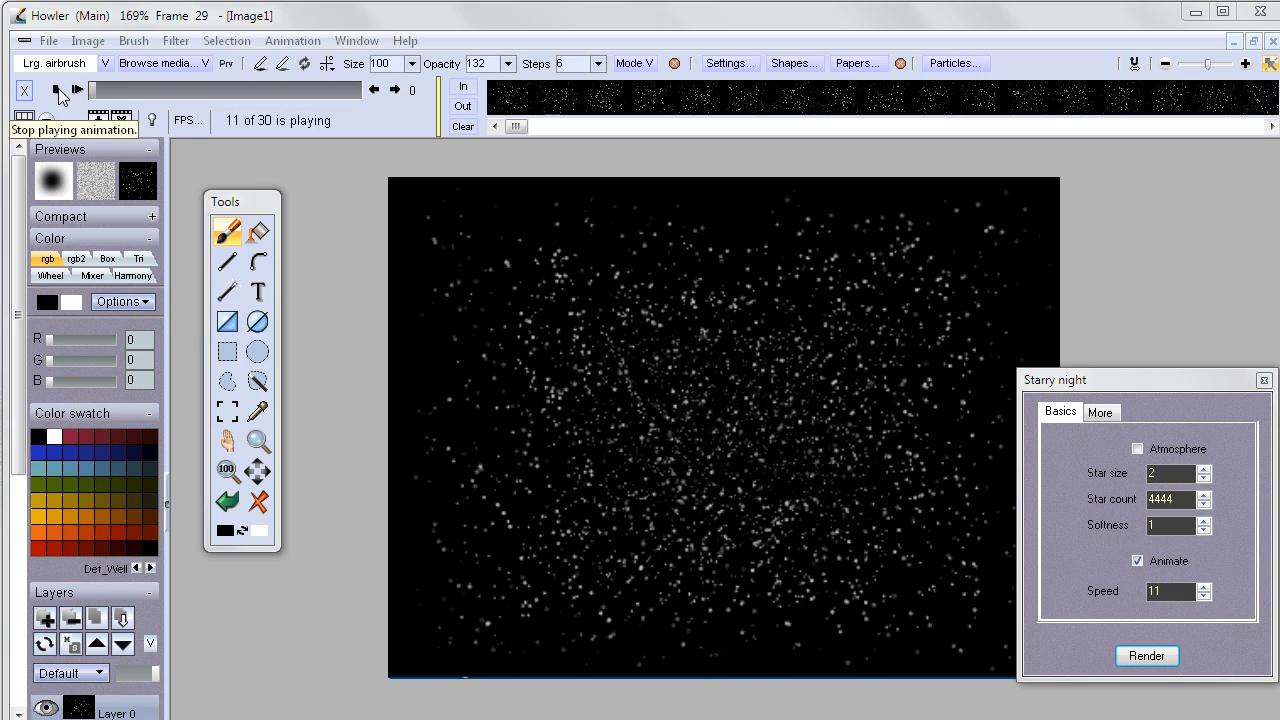
click(57, 90)
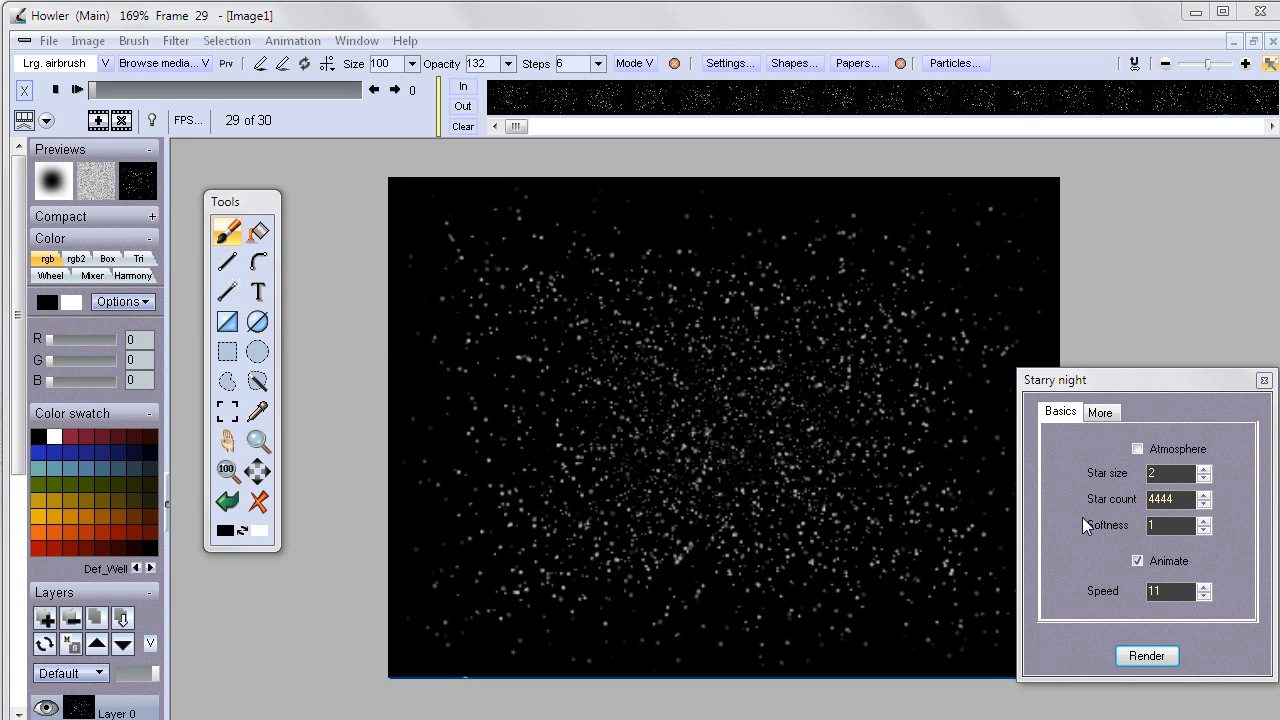
Set the Starry night X vector to 3, render the sideways-moving starfield and play it.
click(1099, 411)
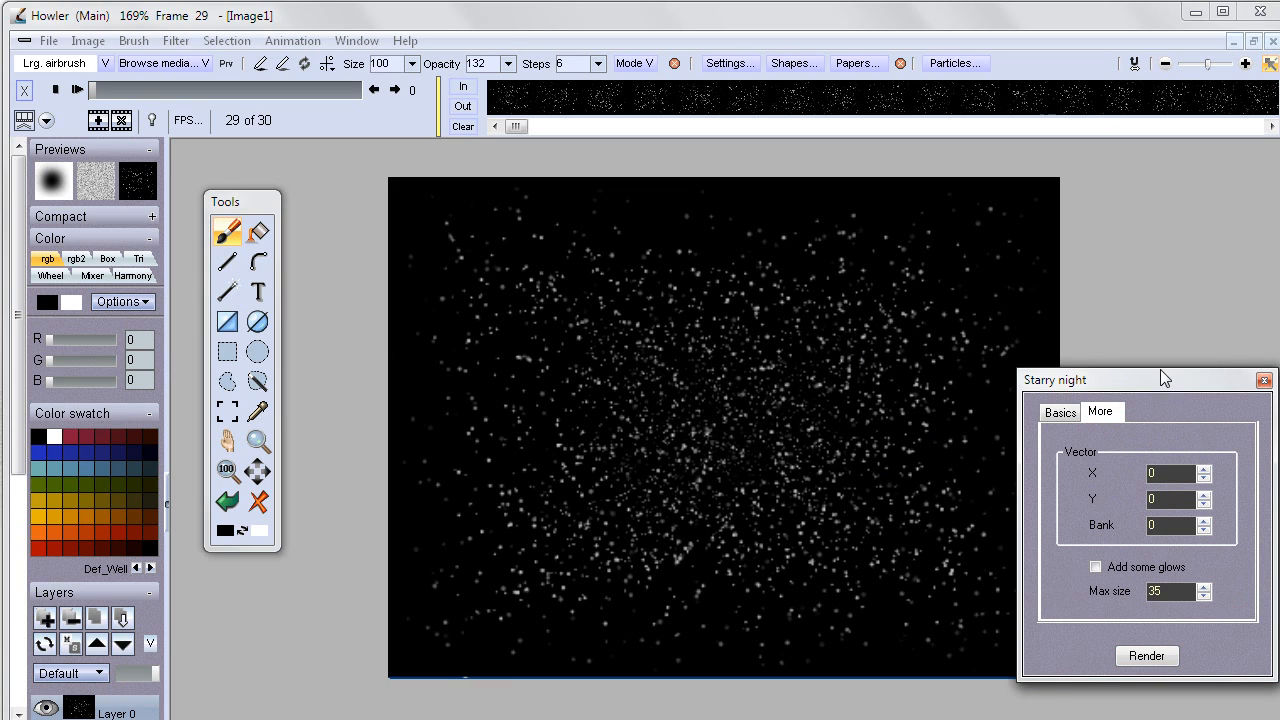
drag(1161, 371, 1145, 239)
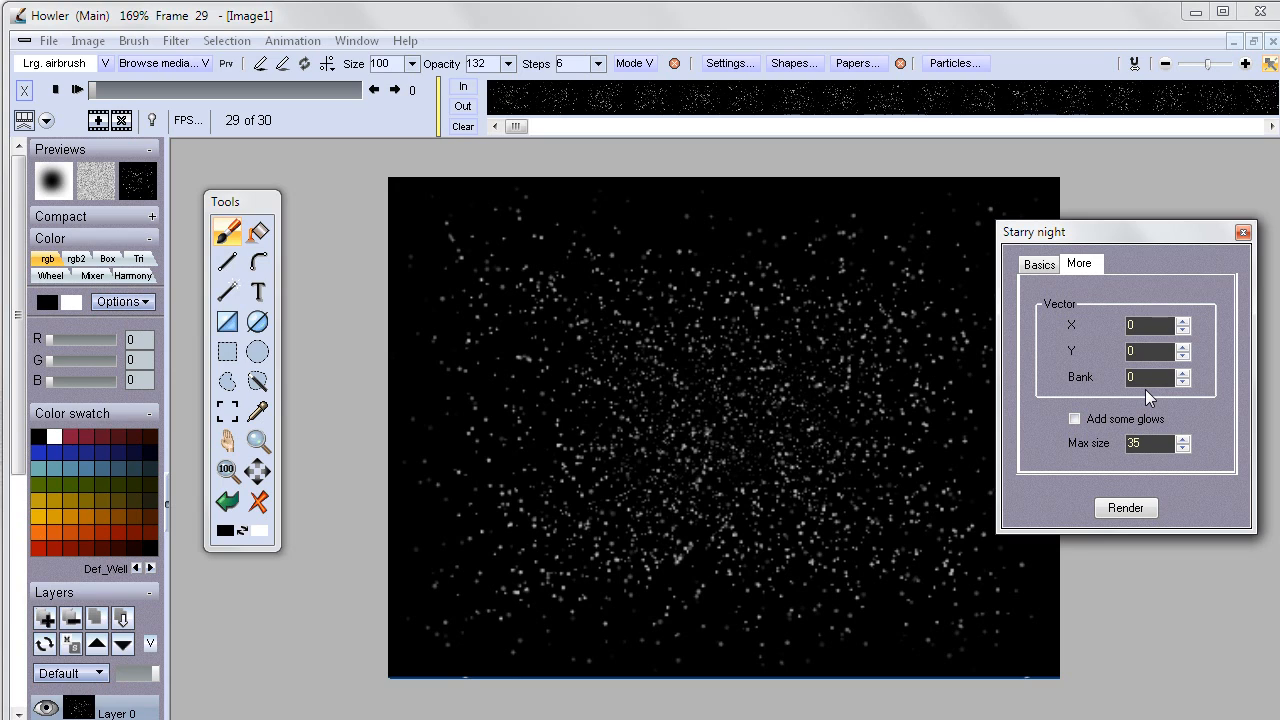
click(1181, 320)
click(1124, 510)
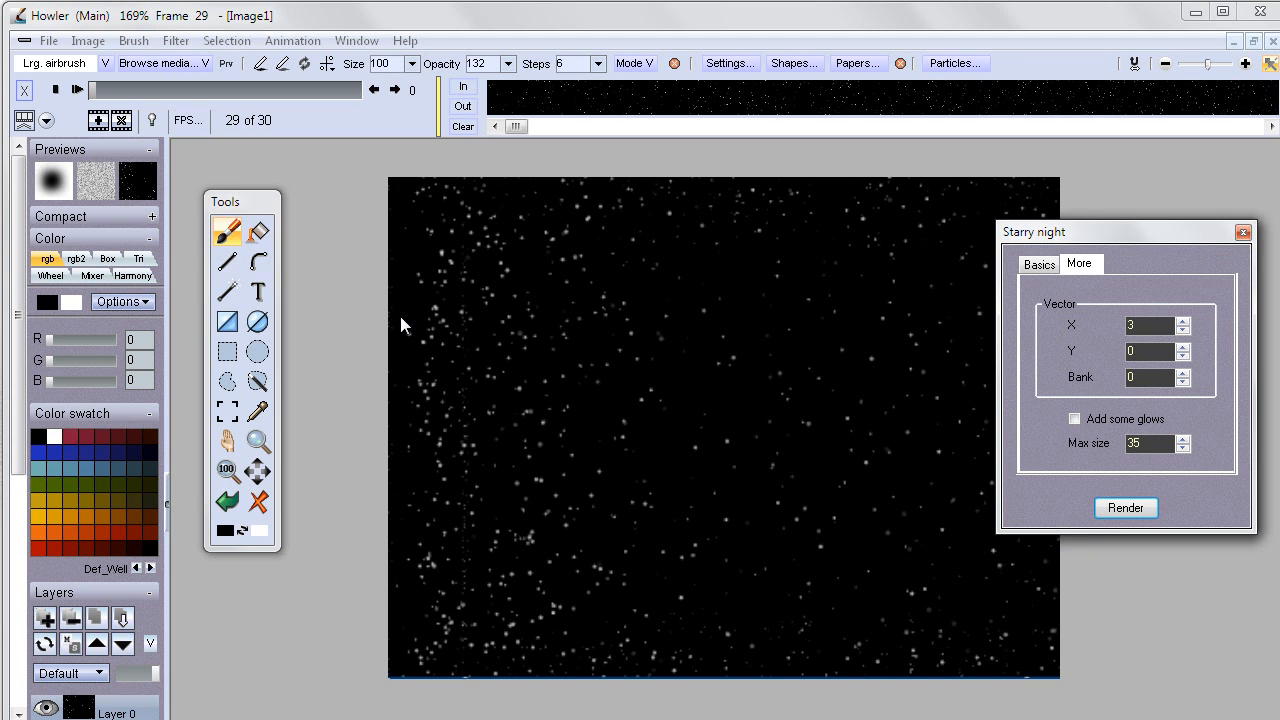
click(83, 92)
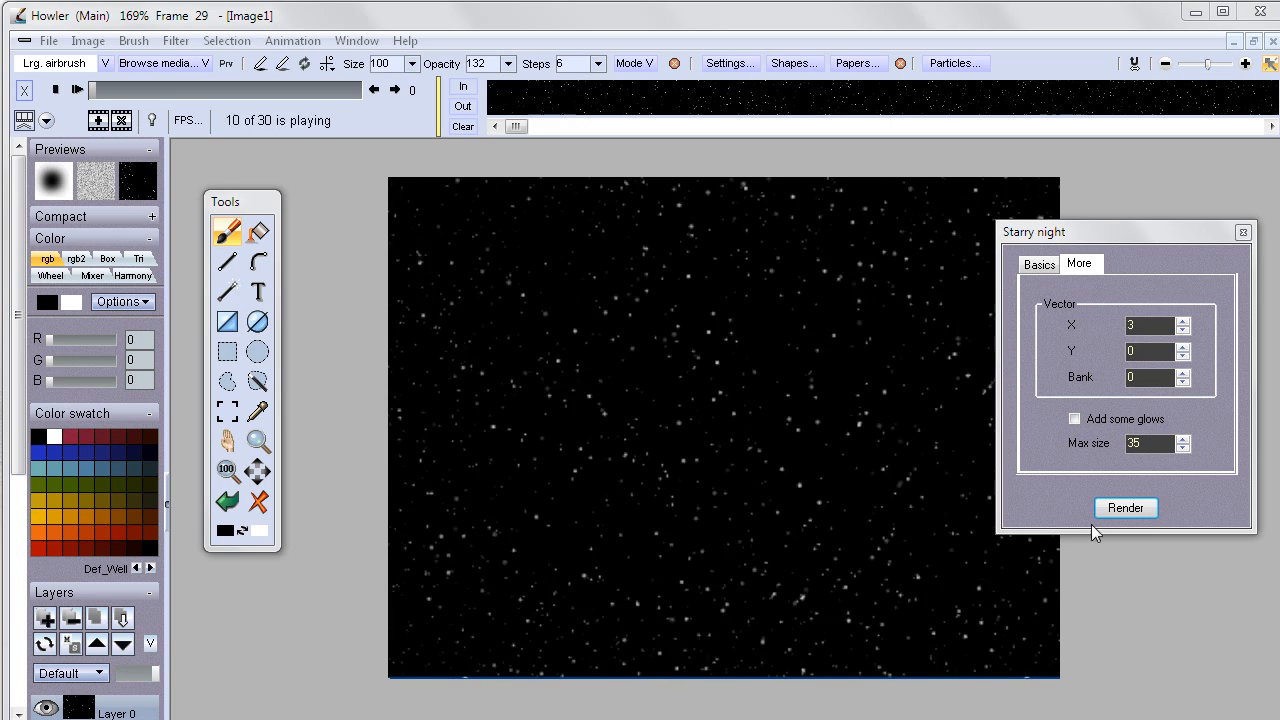
Set the X vector to 12, render the faster sideways star motion and preview its playback.
click(1182, 321)
click(1182, 321)
click(1182, 321)
click(1182, 321)
click(1182, 322)
click(1182, 322)
click(1182, 322)
click(1182, 322)
click(1182, 322)
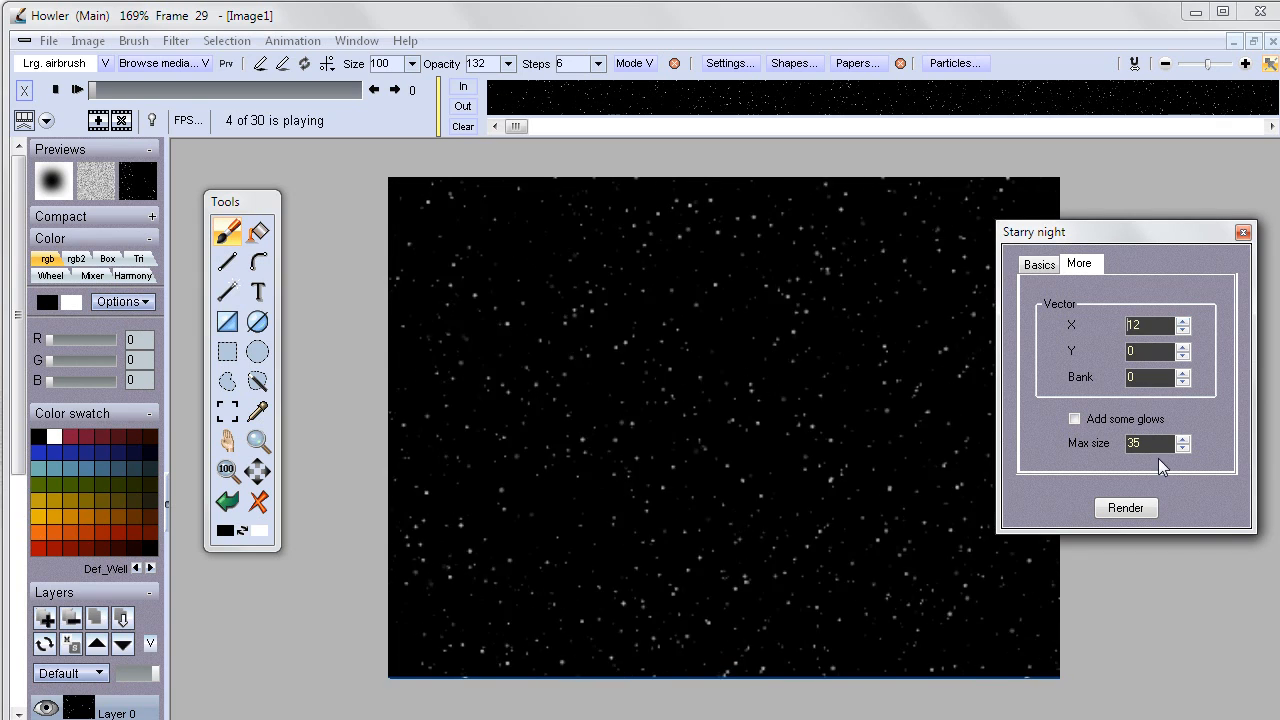
click(1136, 510)
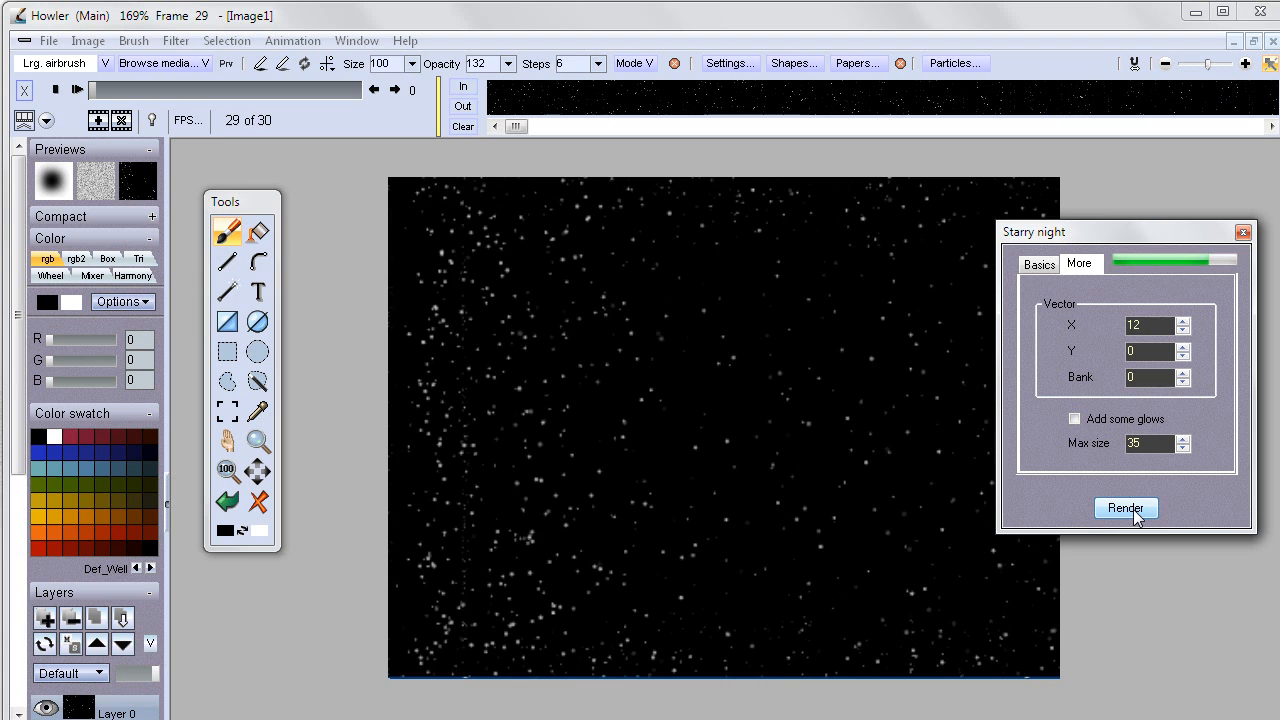
click(80, 91)
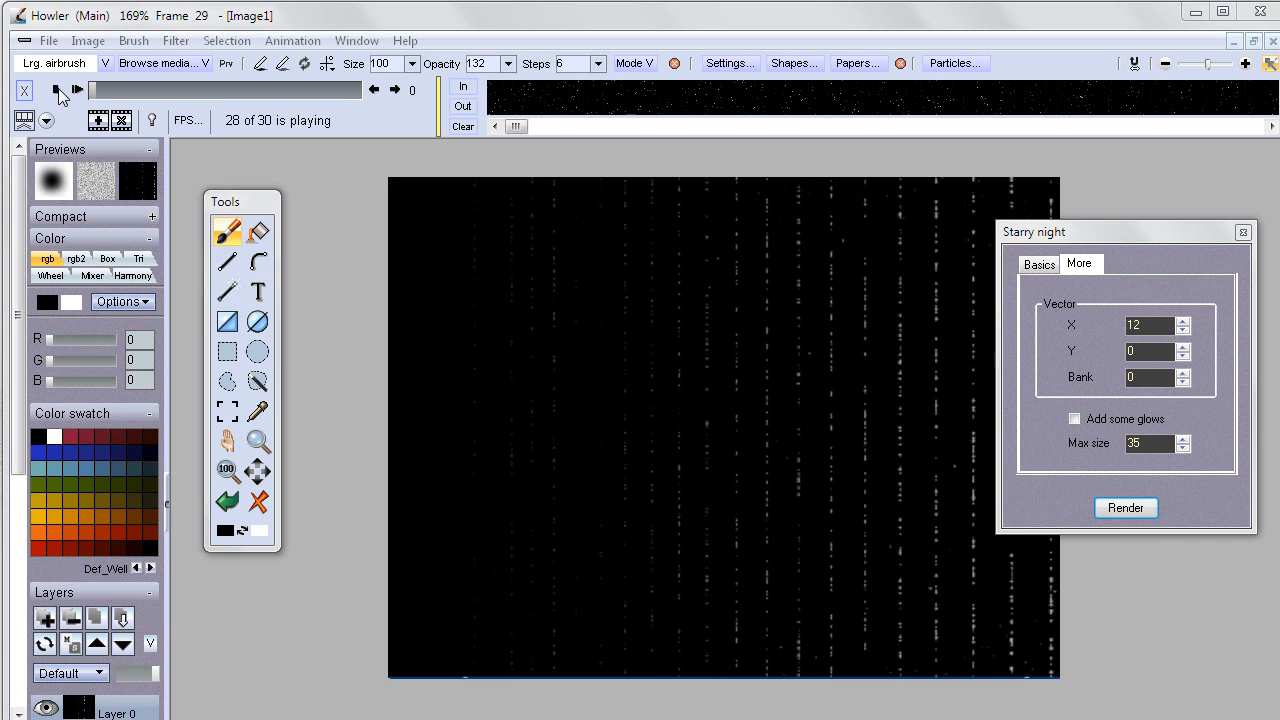
click(56, 90)
Set the vector to X 2 and Y 3, render the diagonal star motion and play it back.
click(1045, 308)
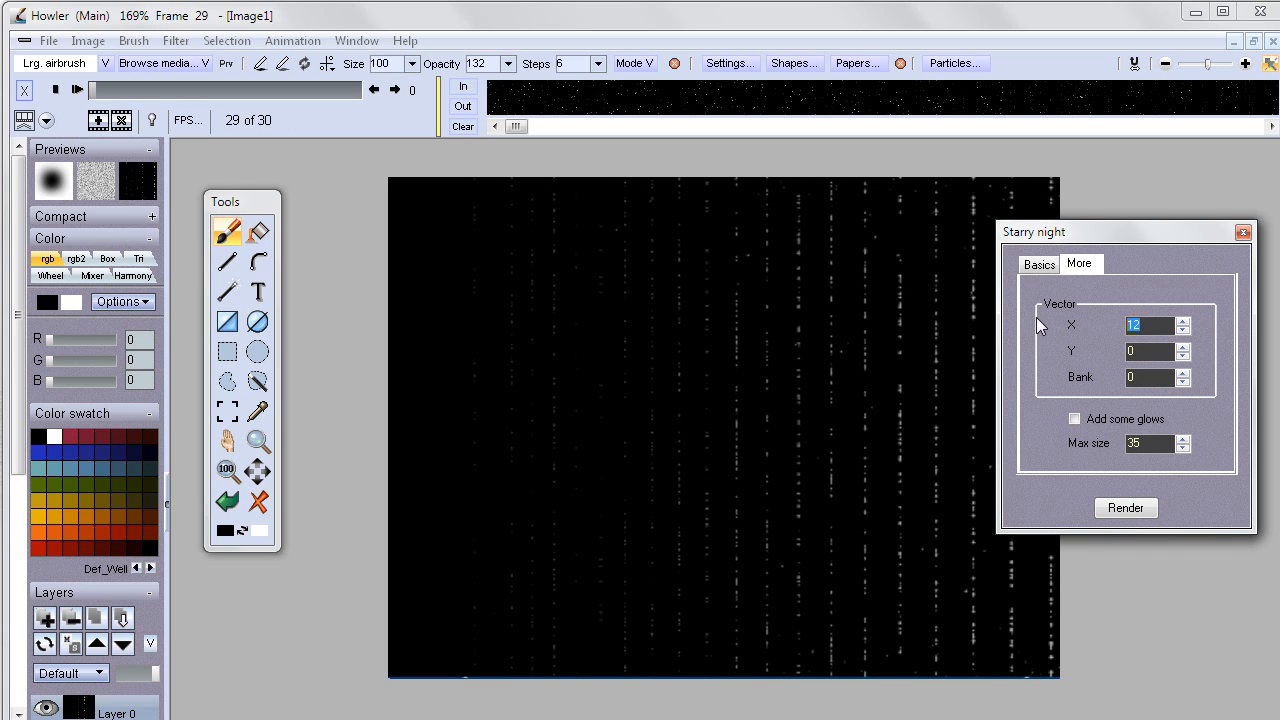
text(2)
click(1147, 348)
text(3)
click(1126, 383)
click(1140, 510)
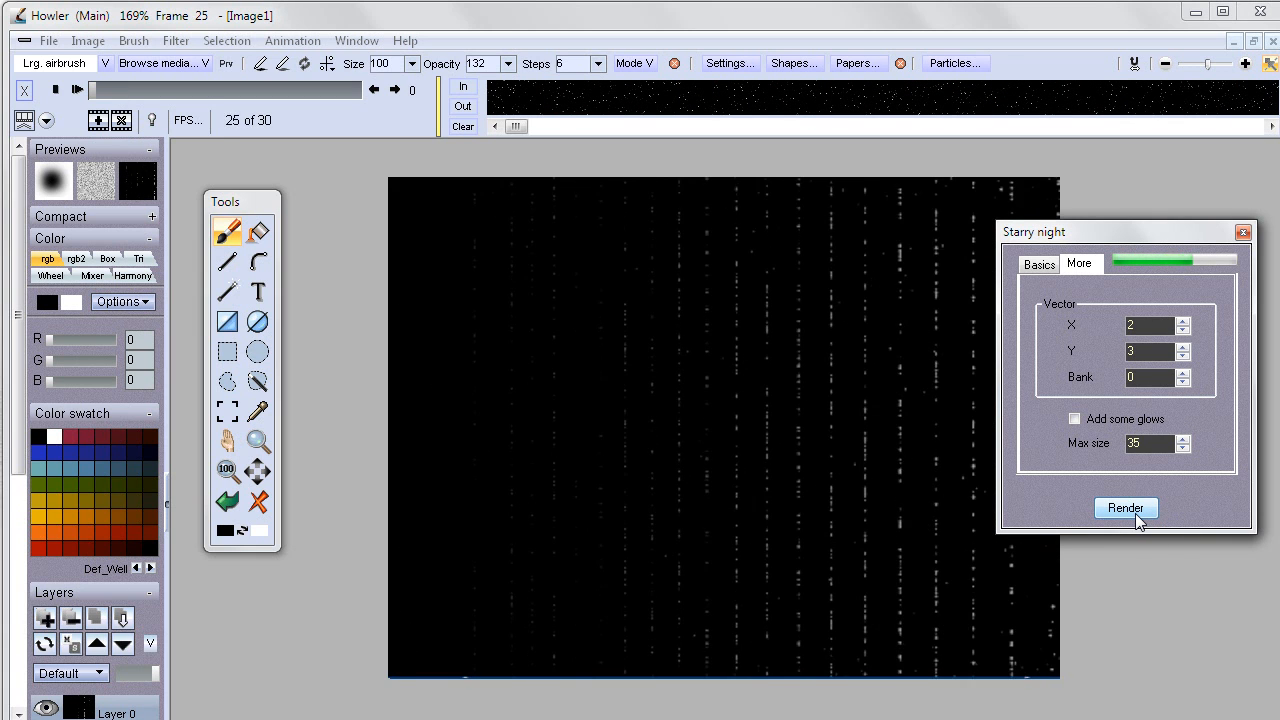
click(78, 89)
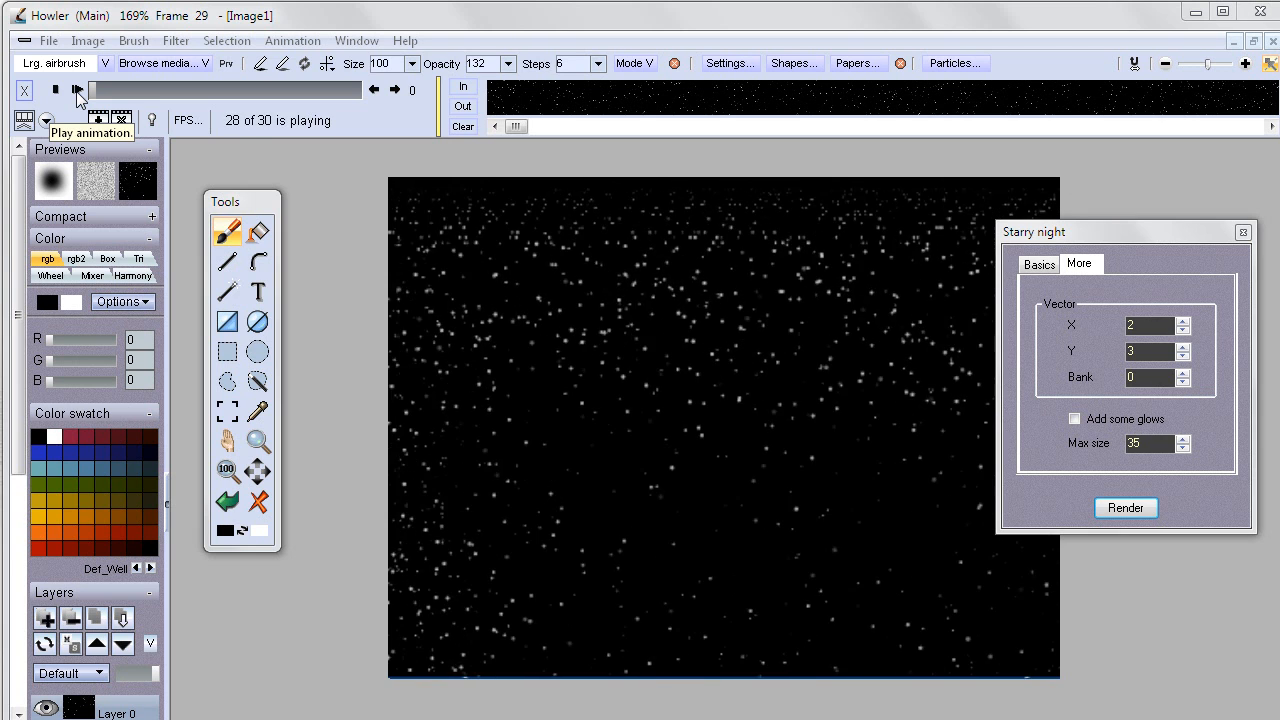
click(56, 89)
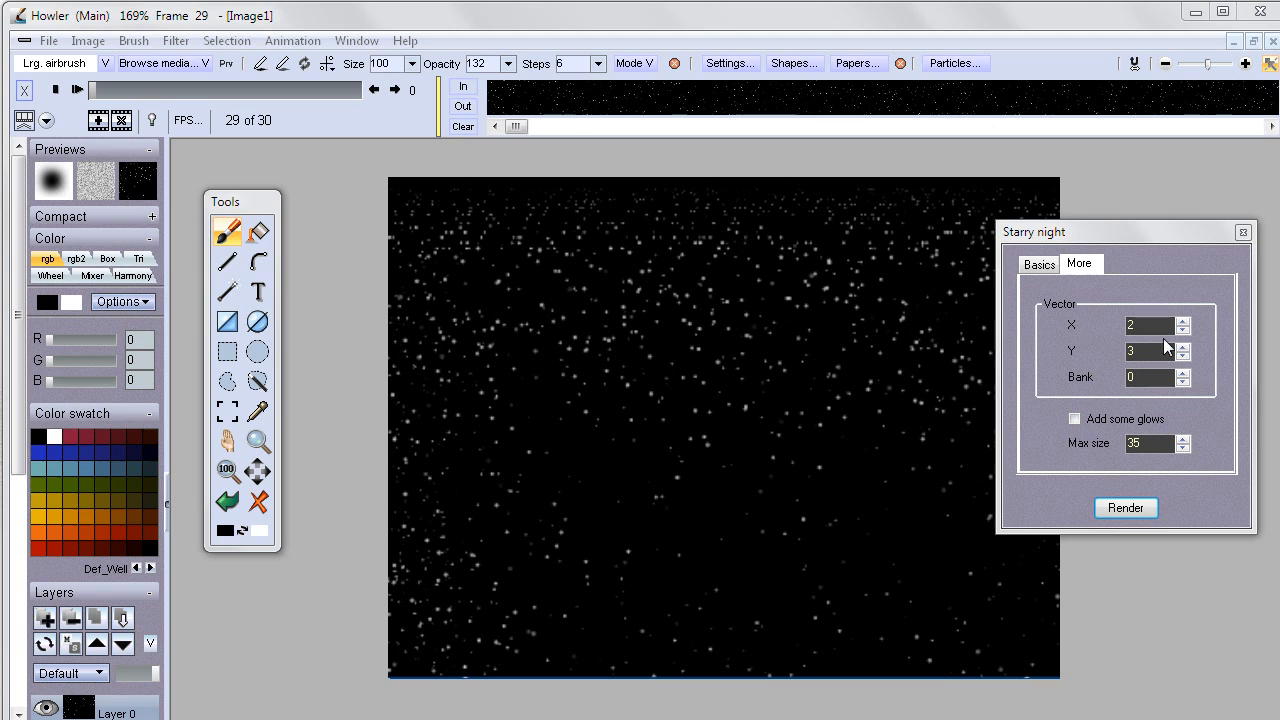
Set the star count to 55, star size to 4, softness to 3 and speed to 18.
click(1047, 262)
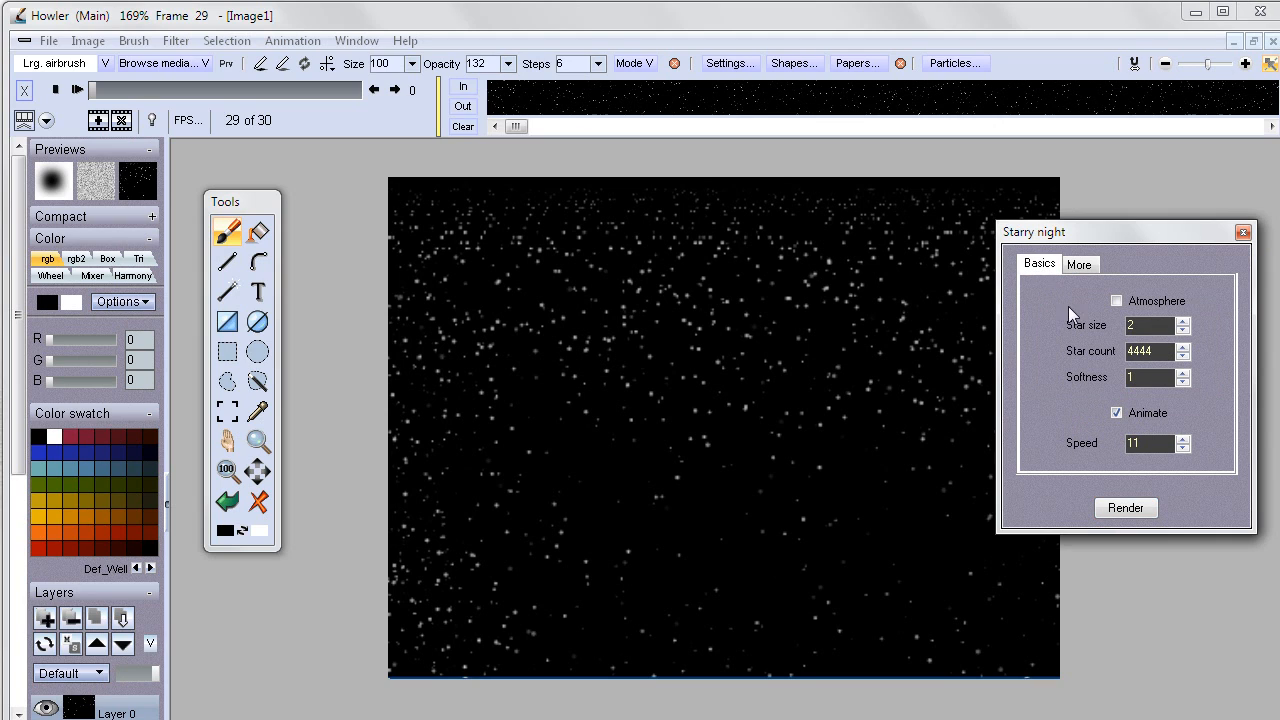
double_click(1152, 350)
text(55)
click(1183, 322)
click(1183, 330)
drag(1185, 440, 1186, 438)
Render the sparse starfield over the animation frames and preview its playback.
click(1136, 508)
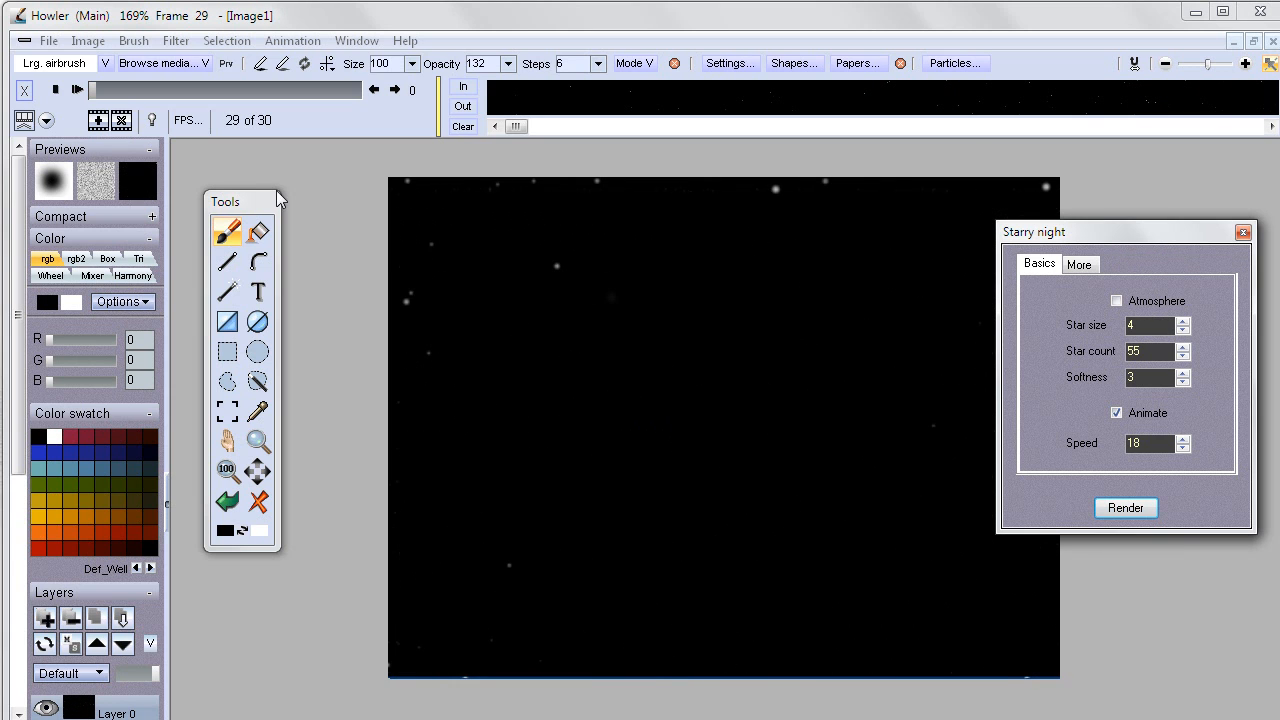
click(87, 89)
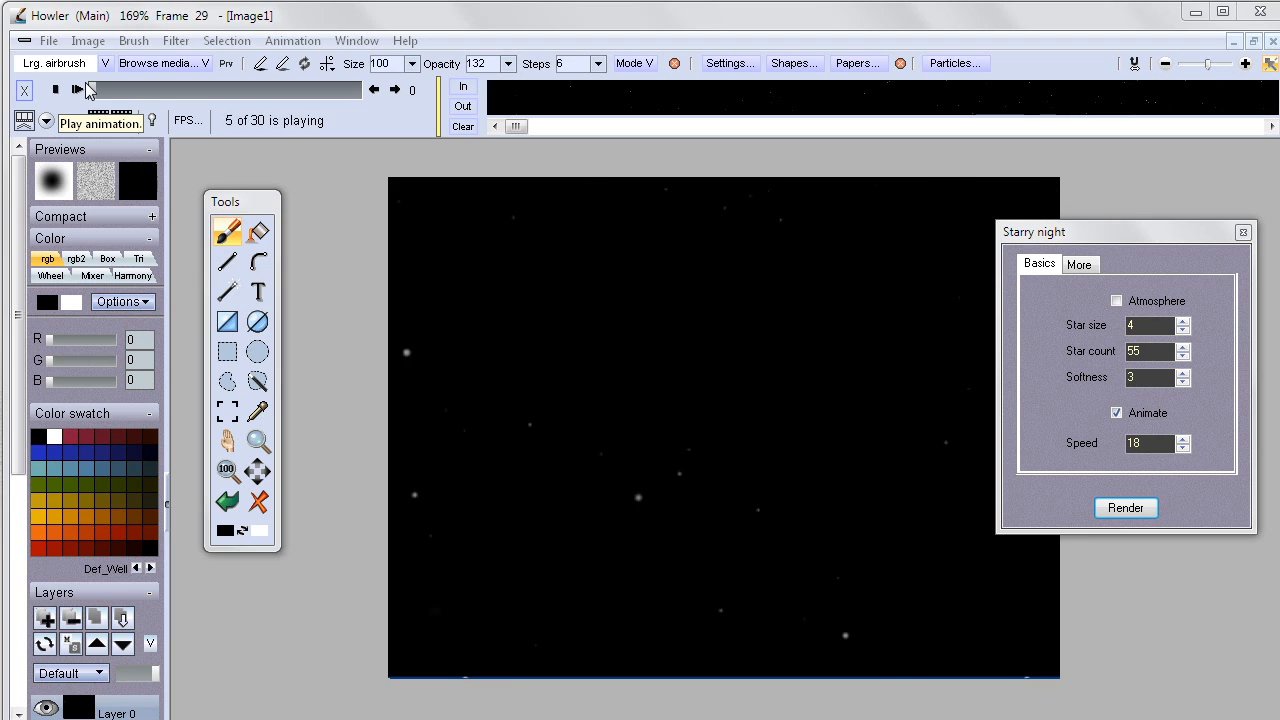
click(55, 89)
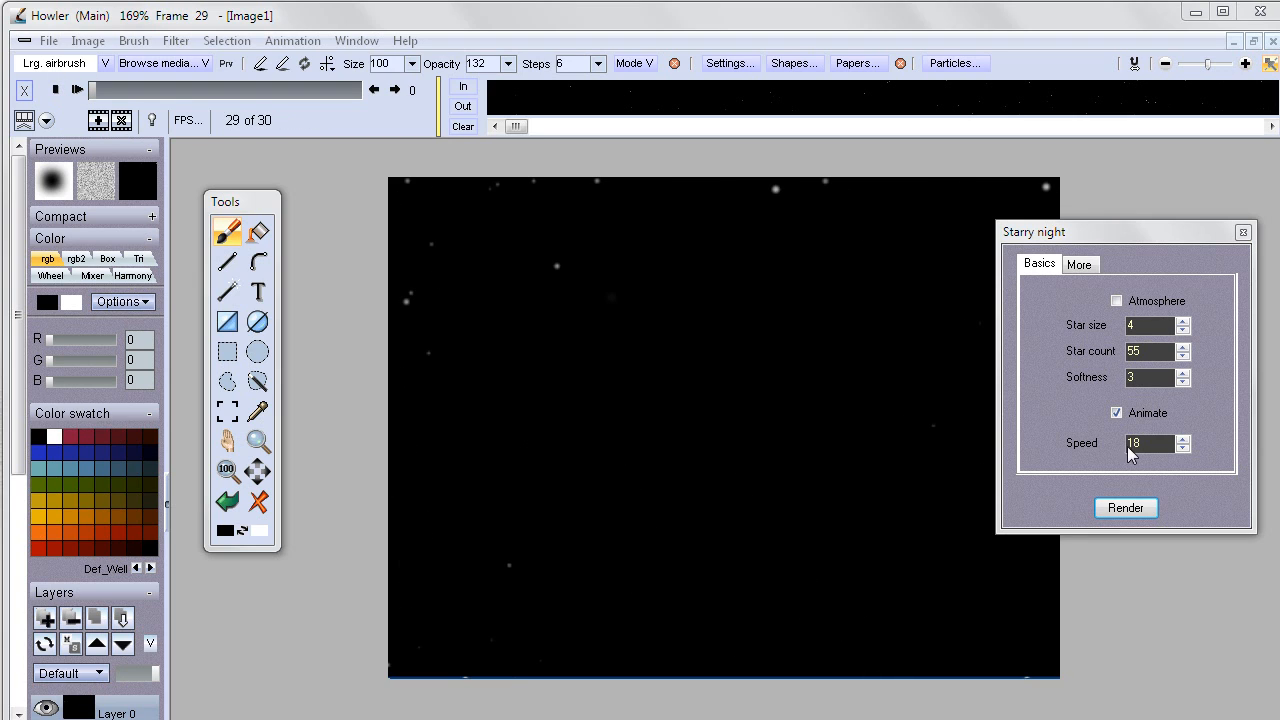
Adjust the Bank value of the Starry night motion vector.
click(1090, 264)
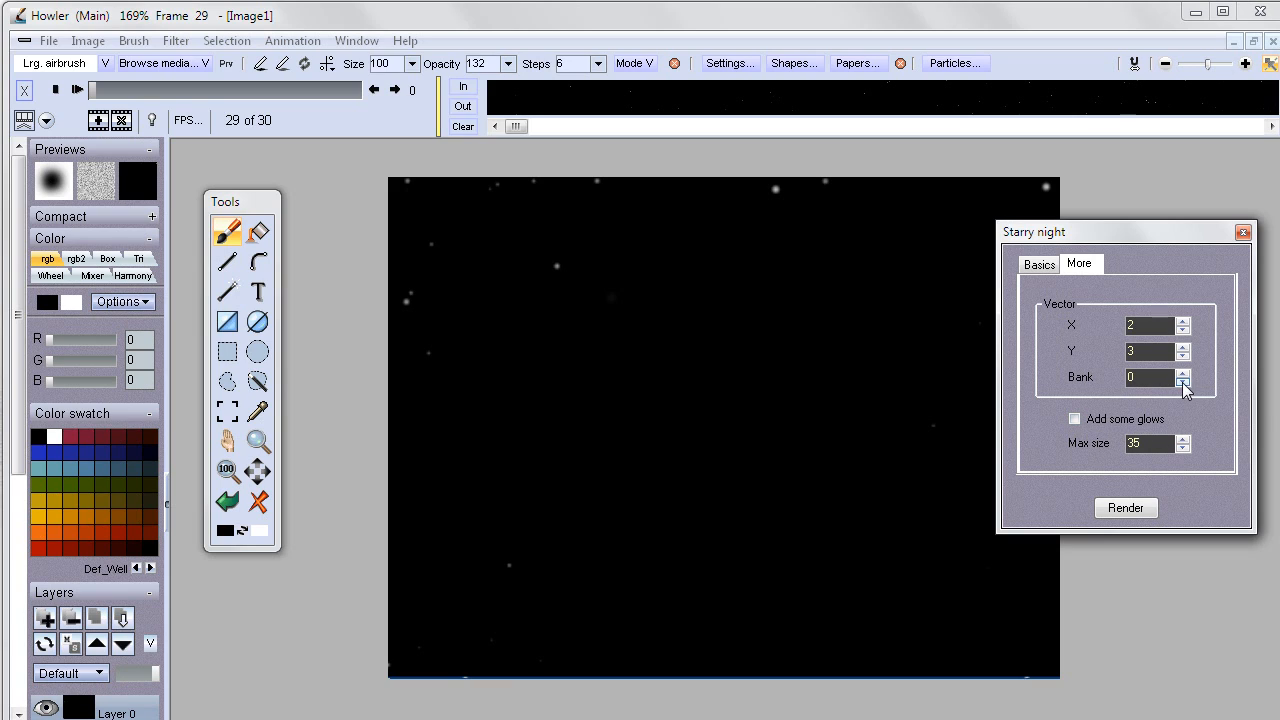
click(1184, 374)
click(1183, 374)
Set the star count to 666, render the animated starfield and play it back.
click(1040, 266)
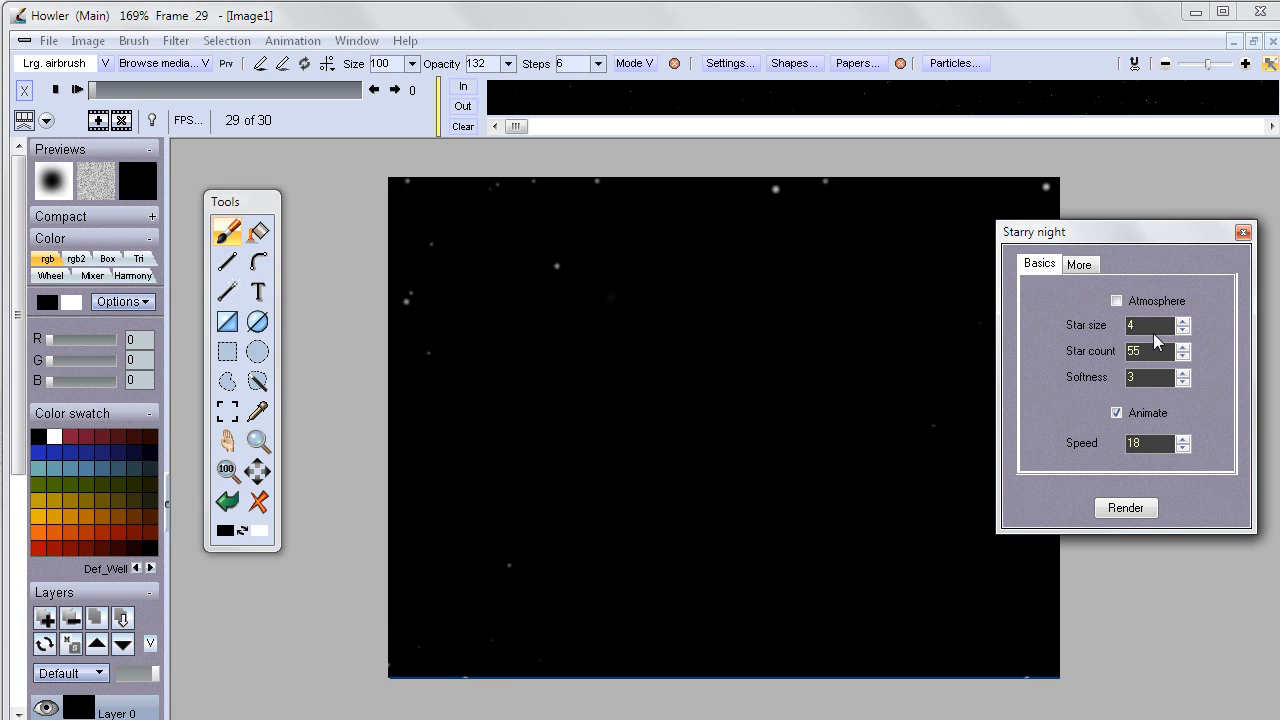
text(666)
click(1122, 508)
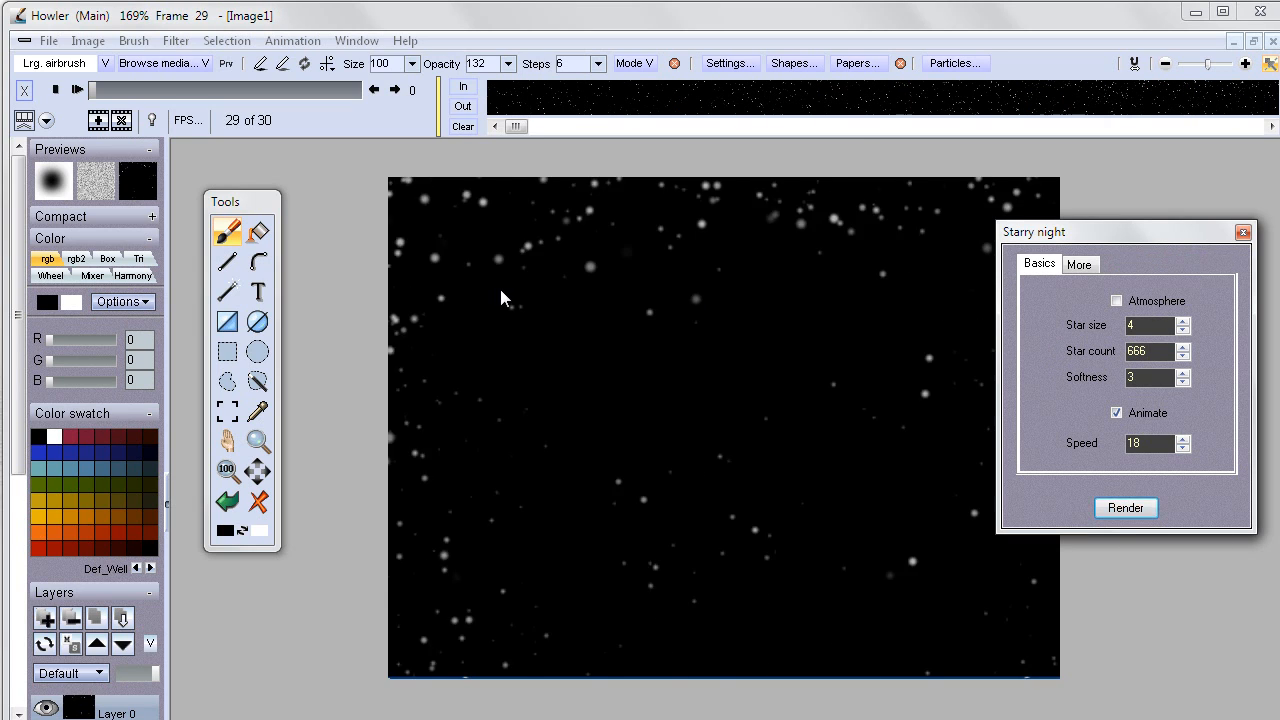
click(78, 90)
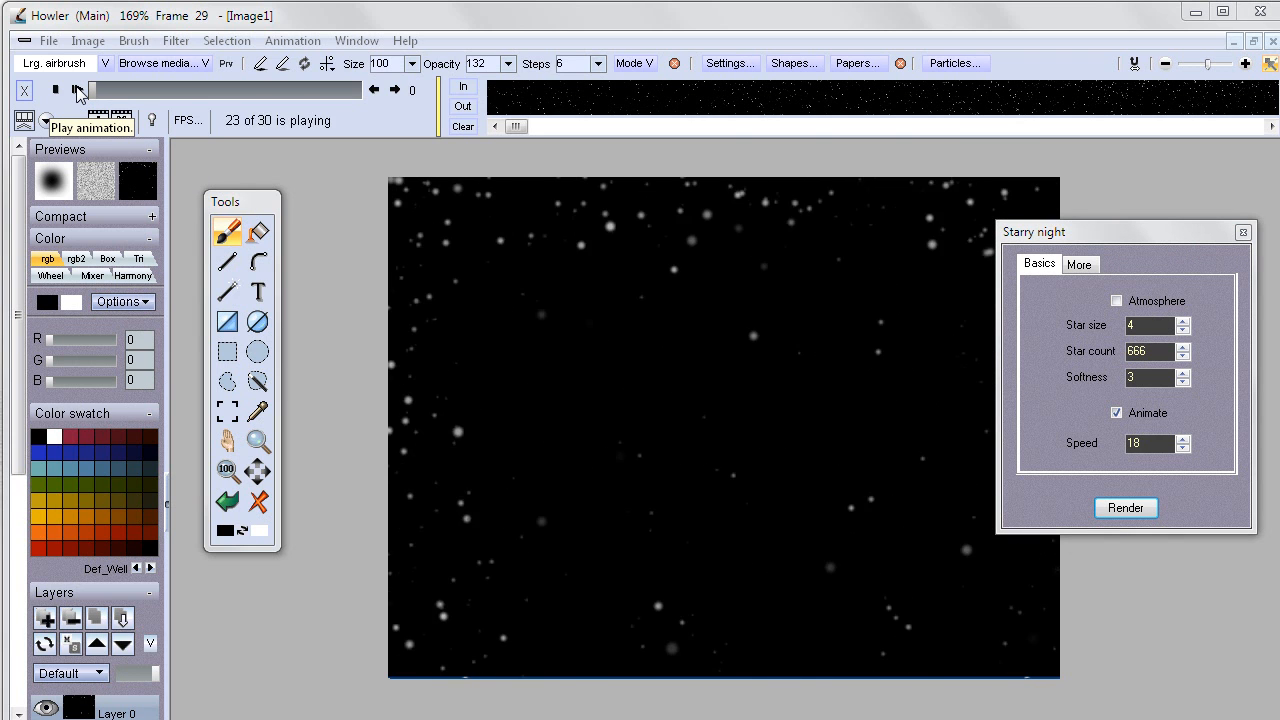
click(56, 89)
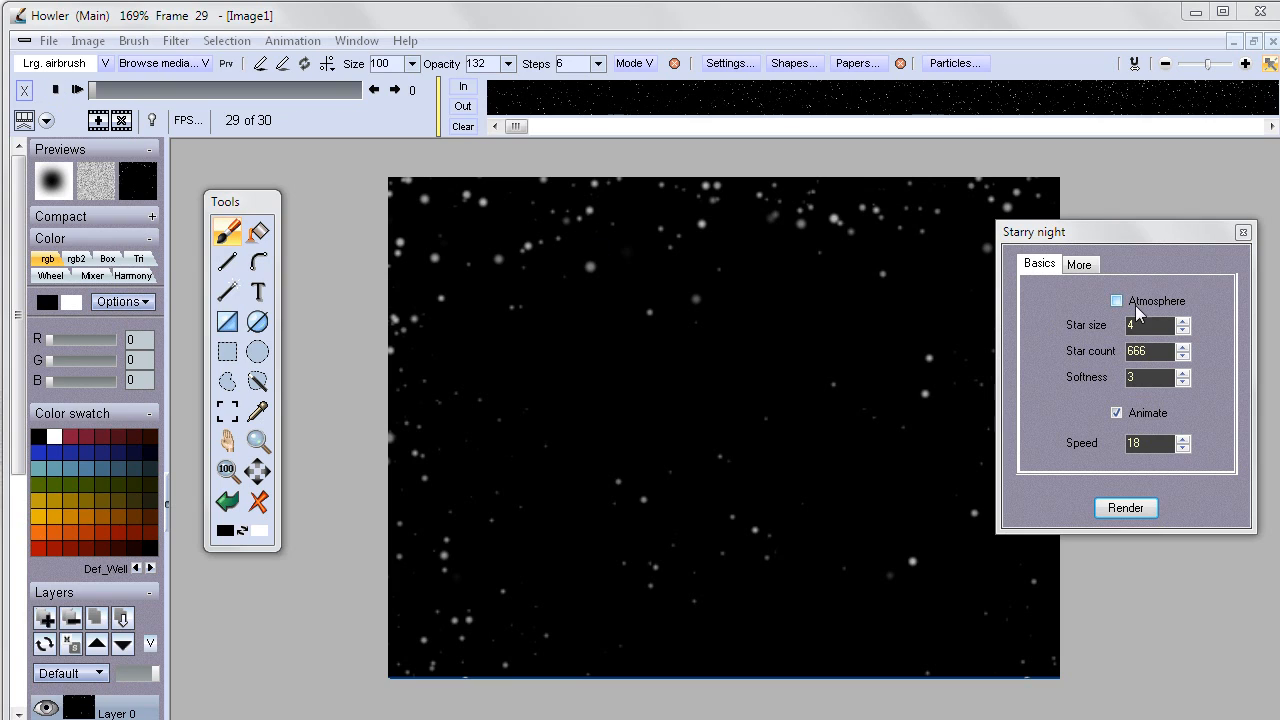
Set the softness to 55, render the heavily blurred starfield animation and play it.
double_click(1148, 377)
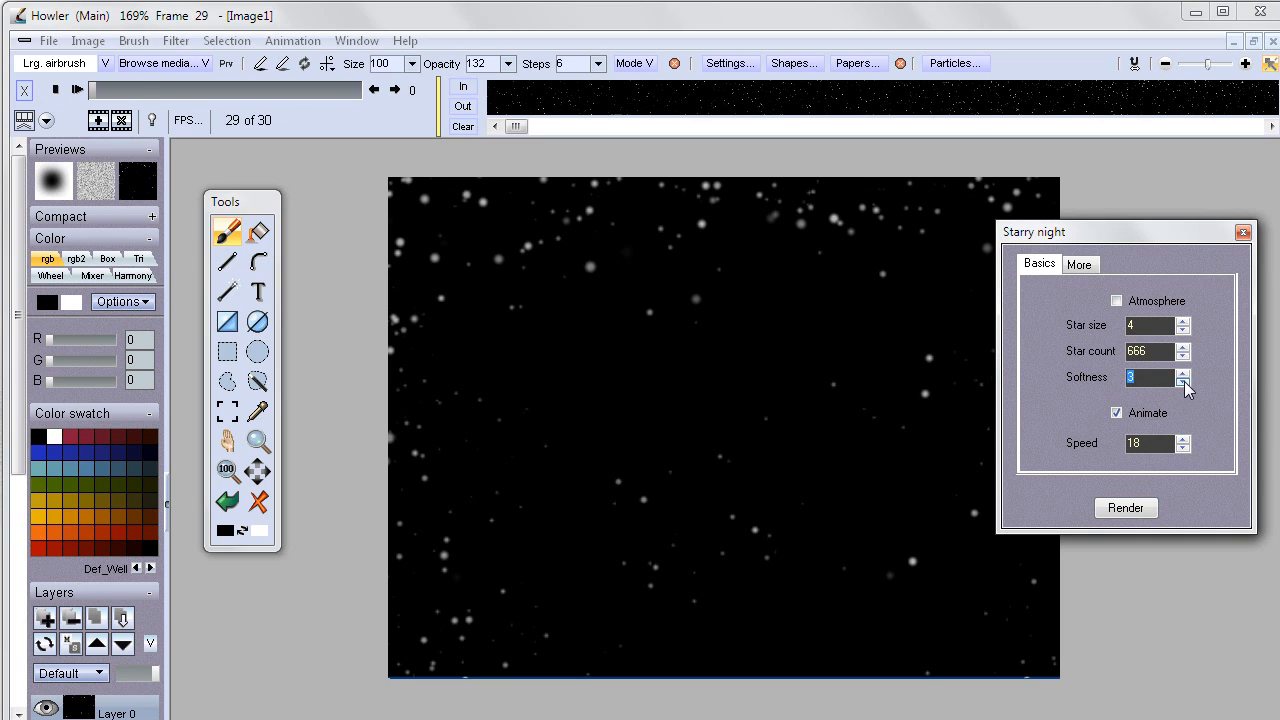
text(55)
click(1126, 507)
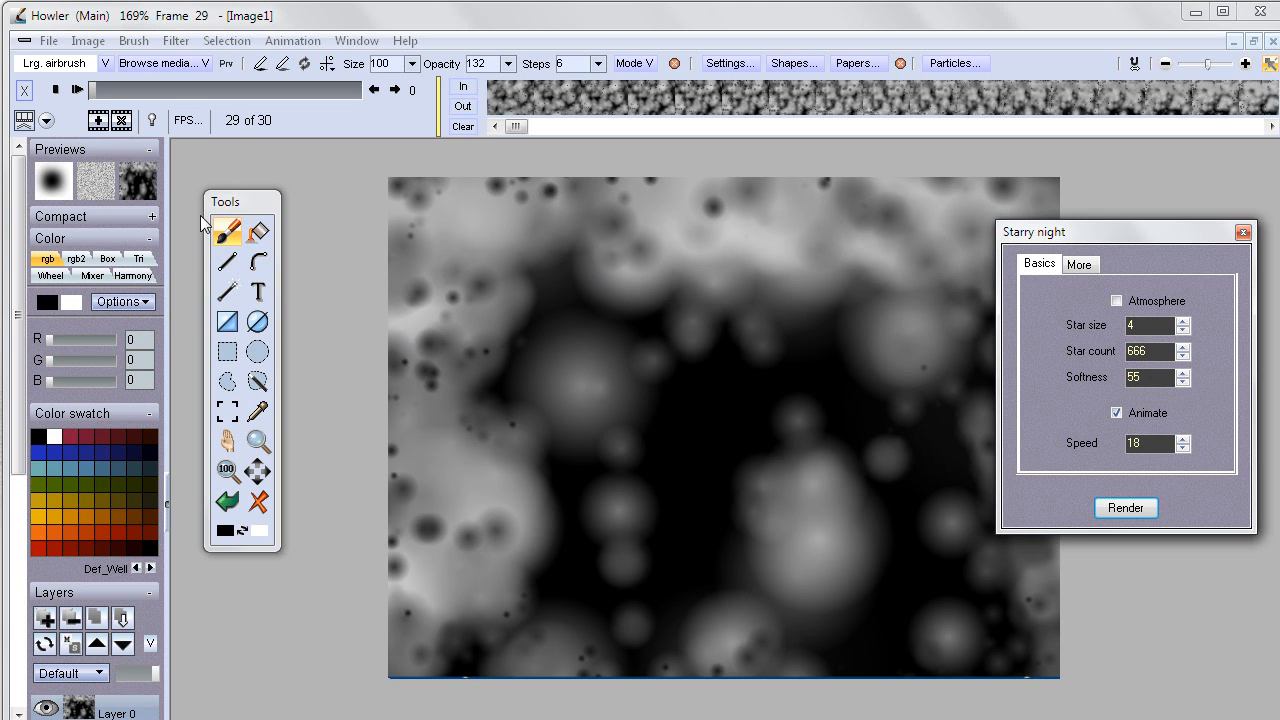
click(79, 89)
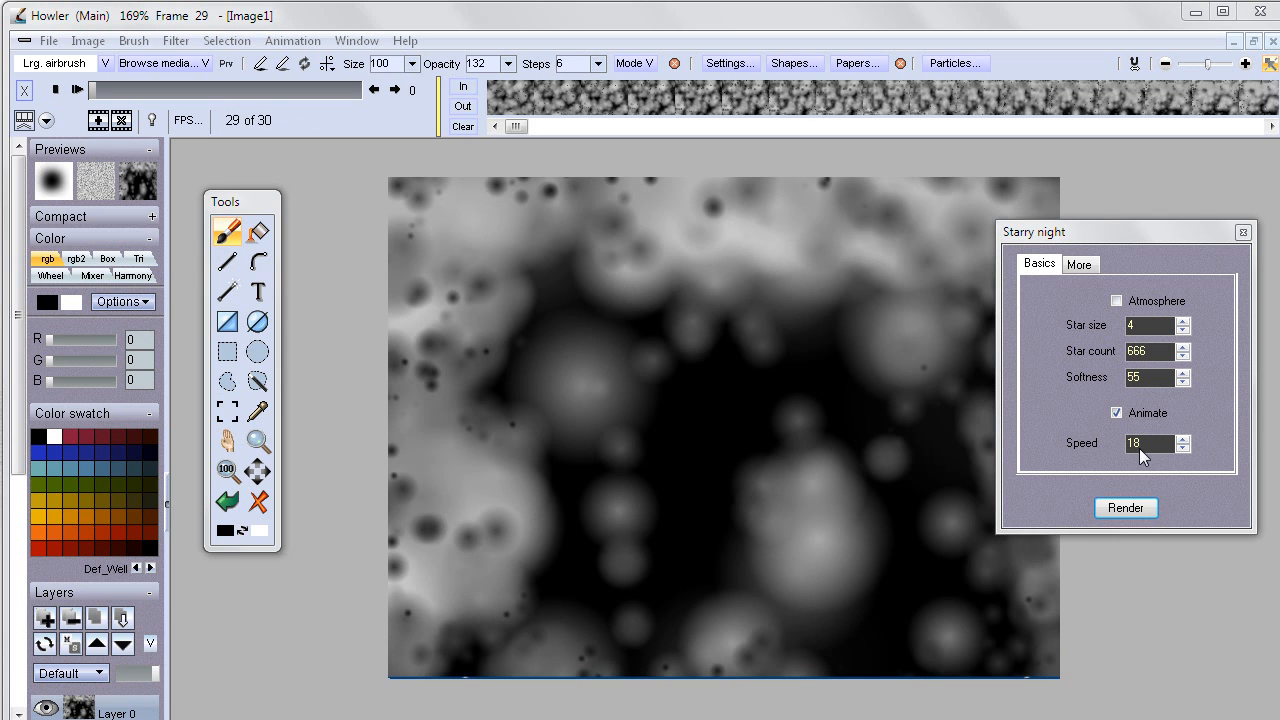
Set the Starry night softness to 3 and the motion vector's Bank value to 33.
double_click(1166, 382)
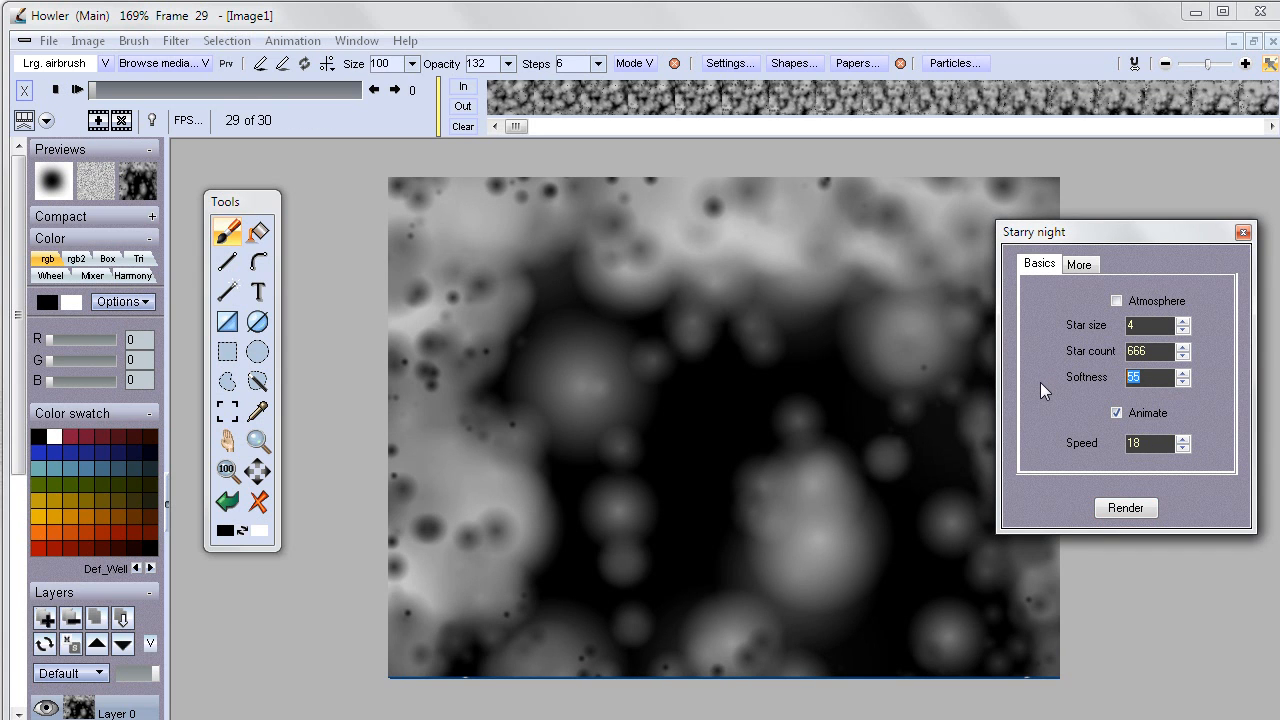
text(3)
click(1079, 265)
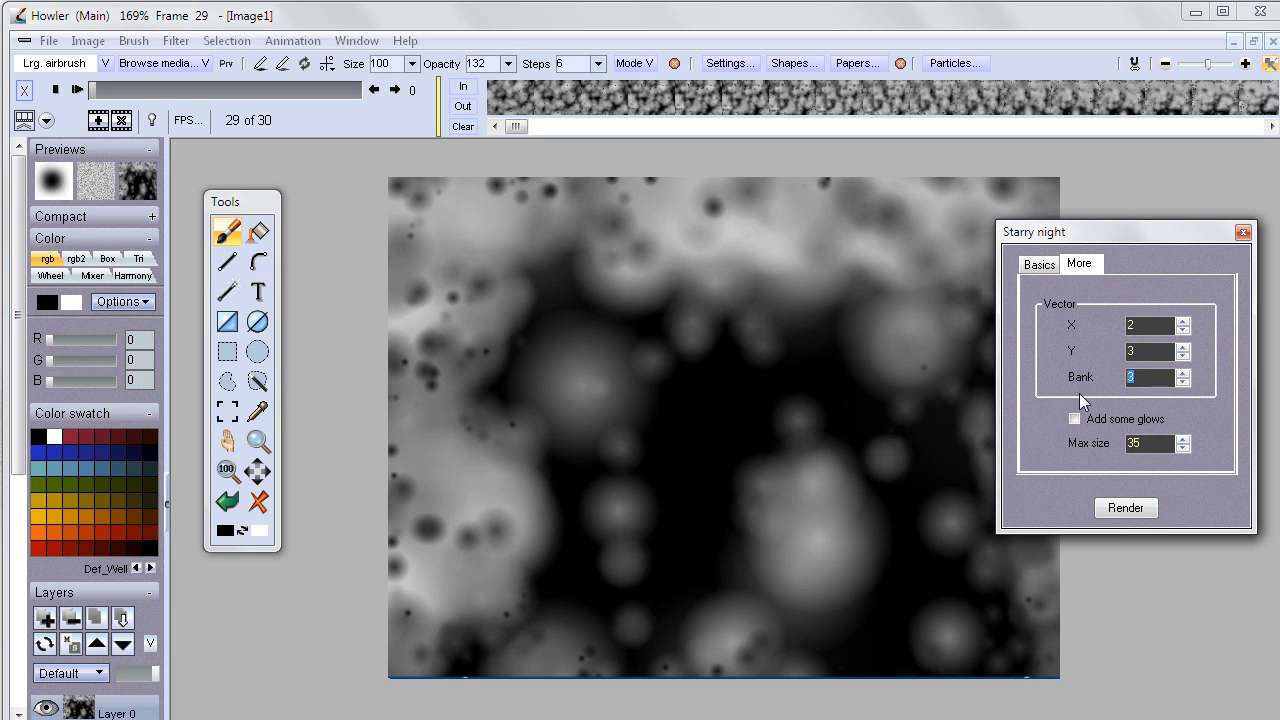
text(33)
Render the sharper starfield with the stronger banking over the animation frames and preview its playback.
click(1147, 508)
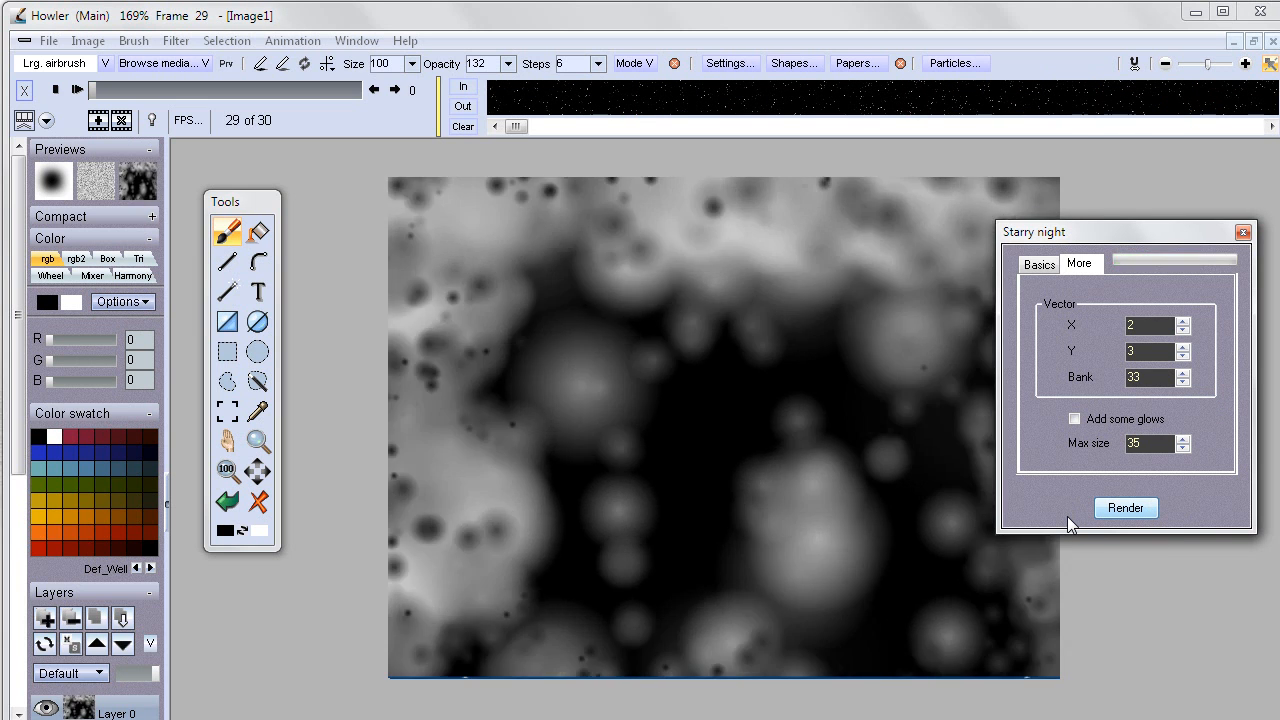
click(79, 89)
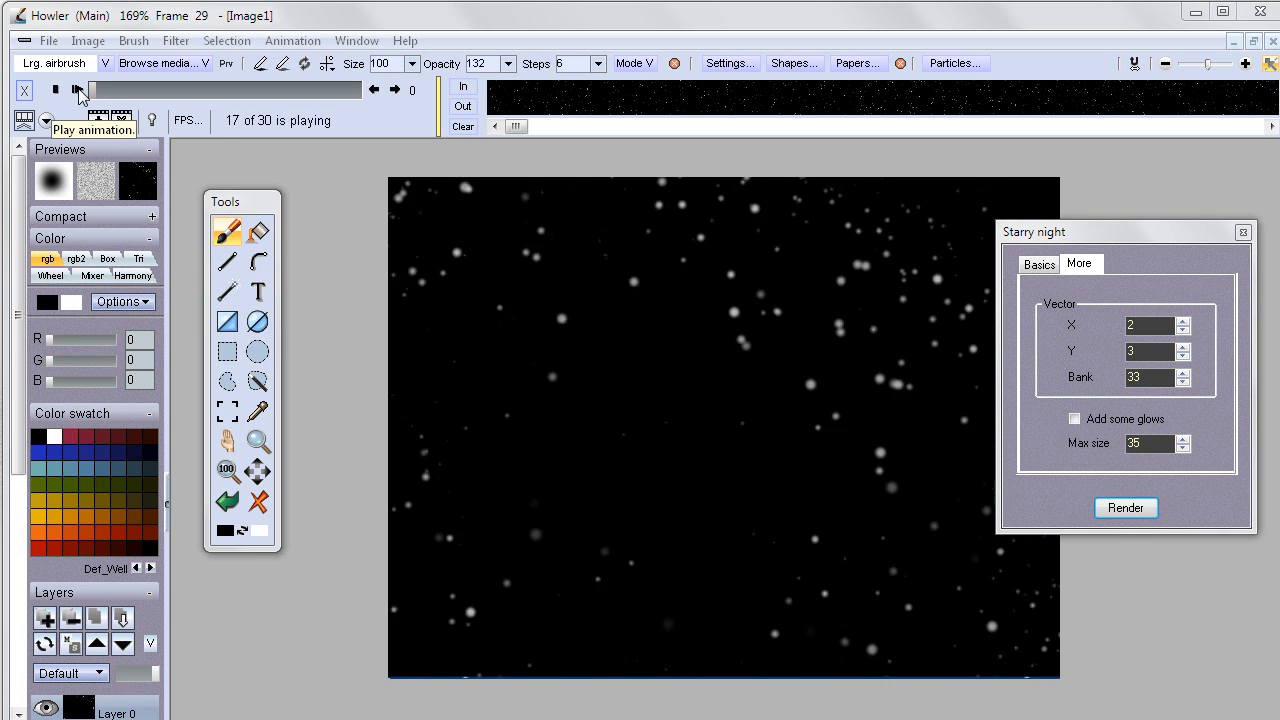
click(57, 90)
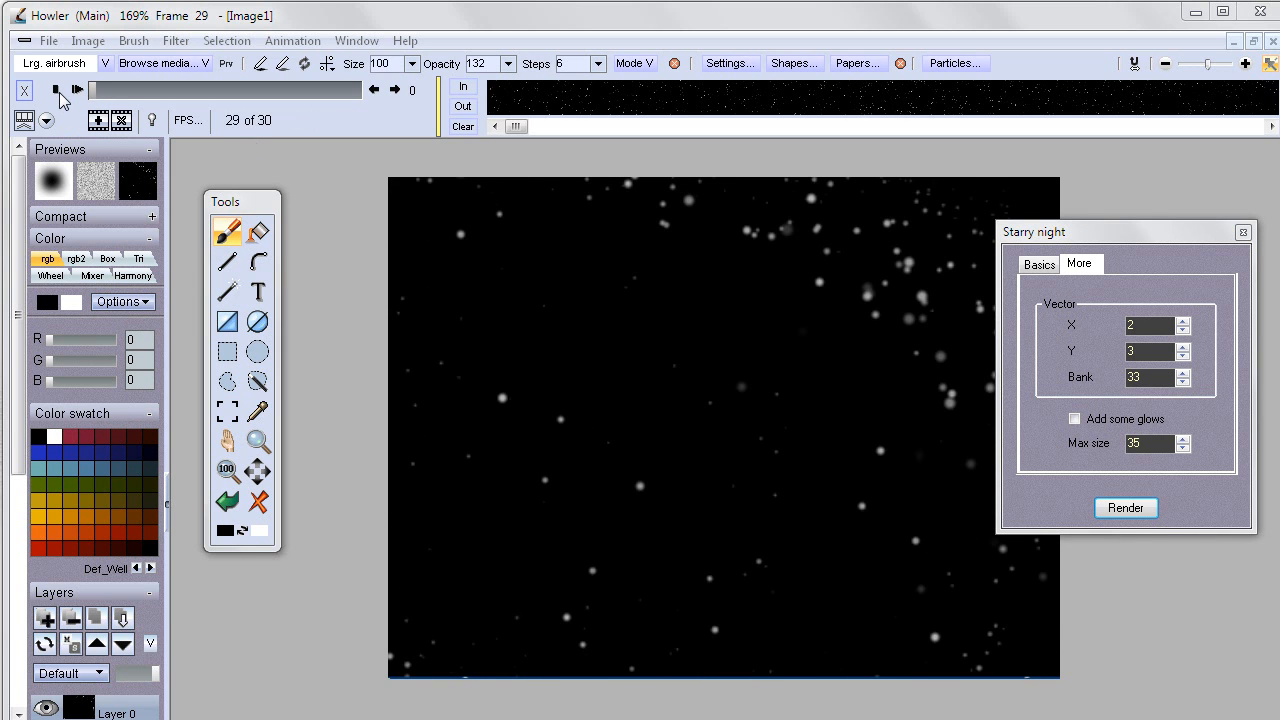
Set both the X and Y values of the Starry night motion vector to 0.
click(1156, 335)
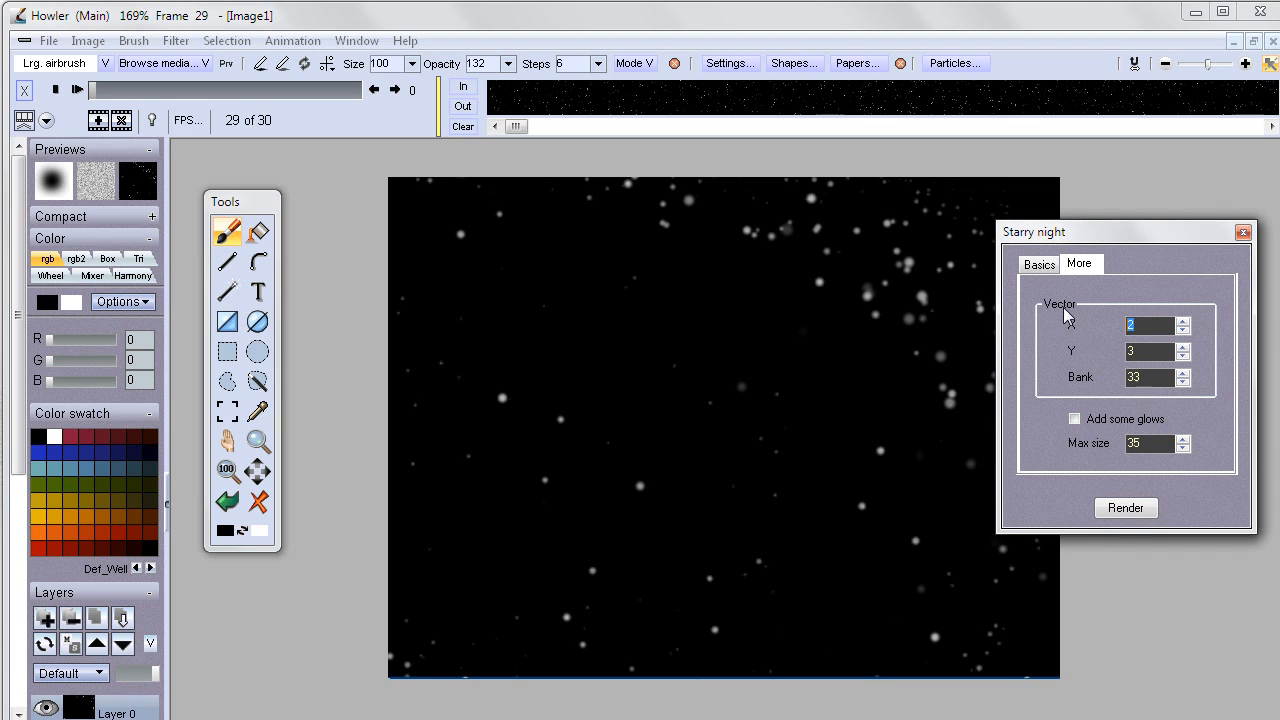
text(0)
click(1152, 351)
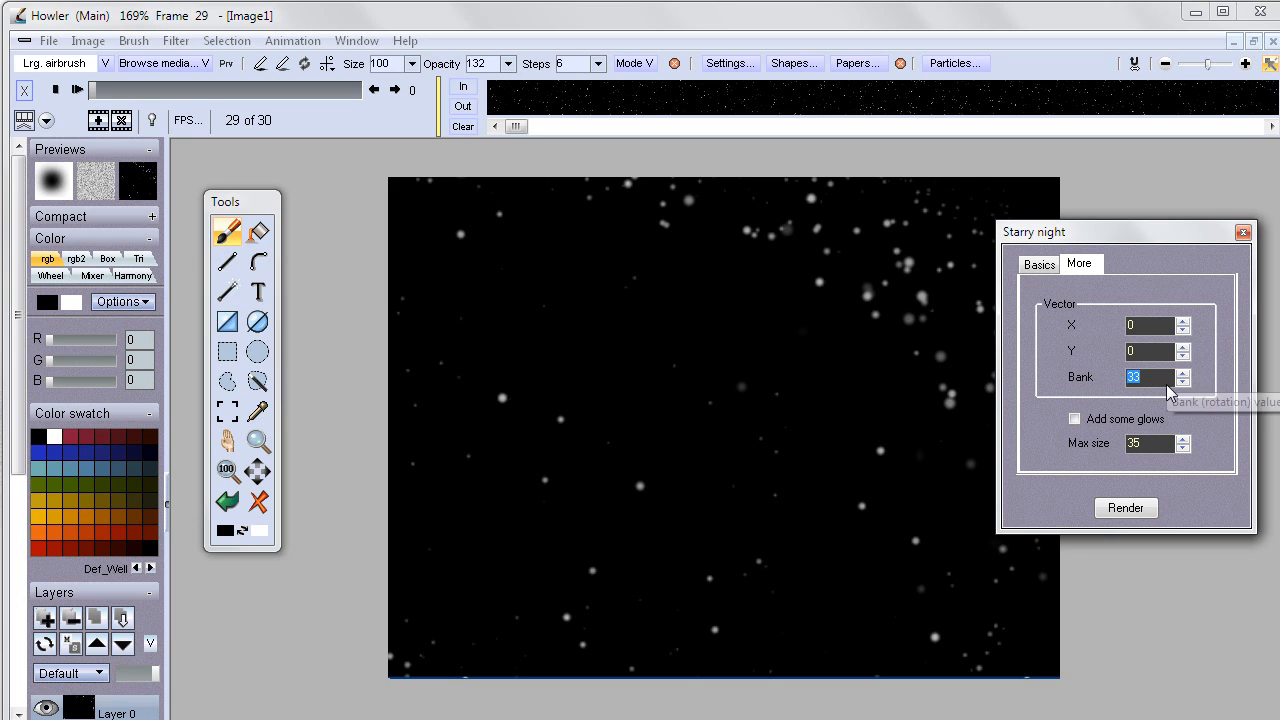
Set the star count to 1000, render the animated starfield and play it back.
click(1038, 264)
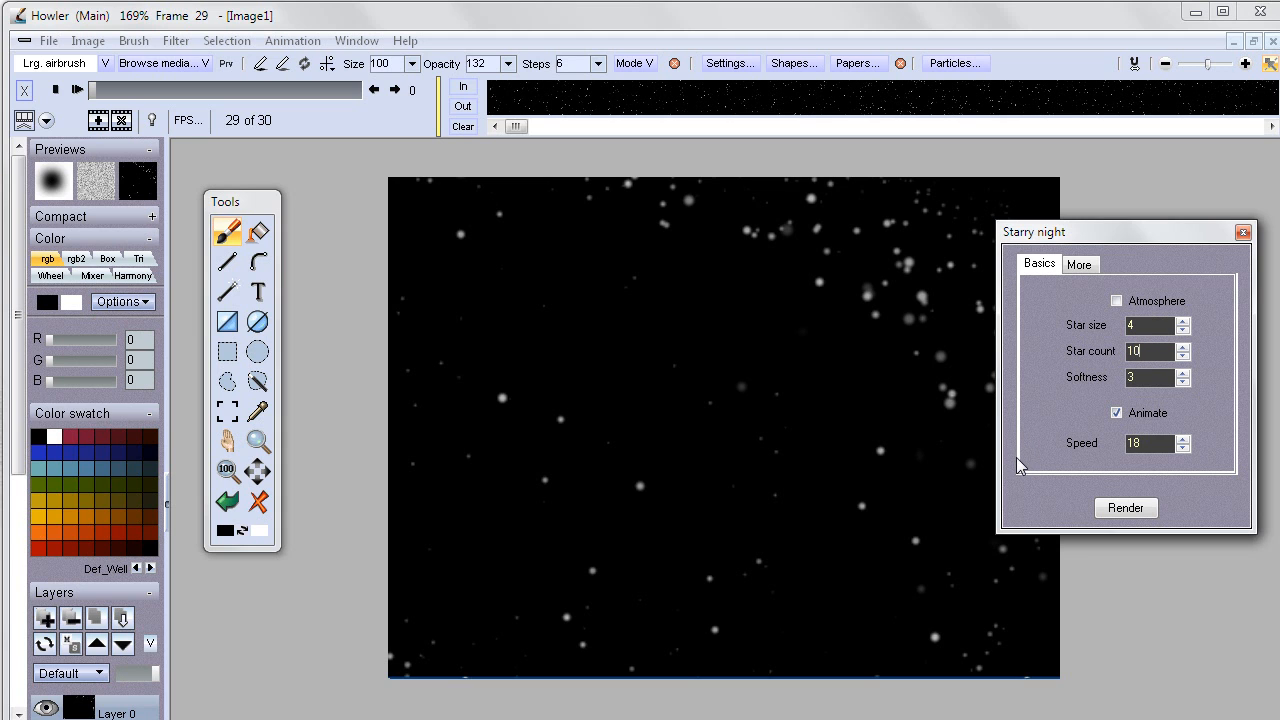
click(1140, 511)
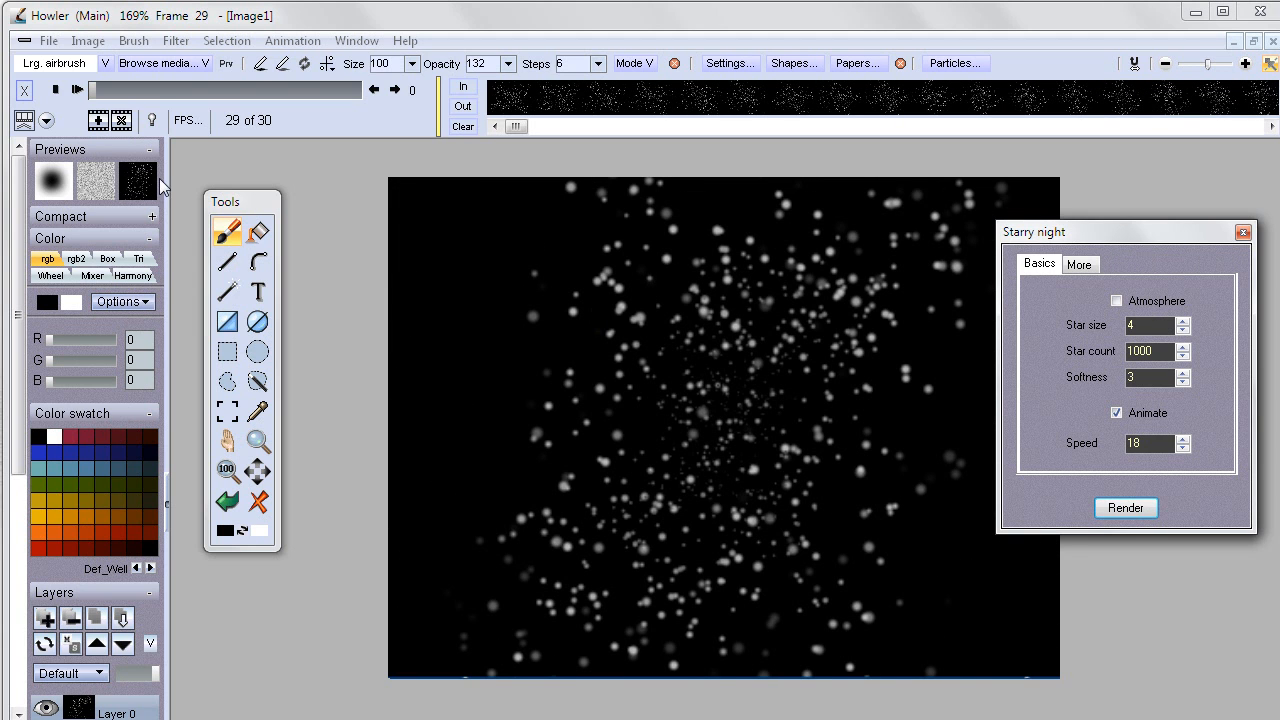
click(78, 90)
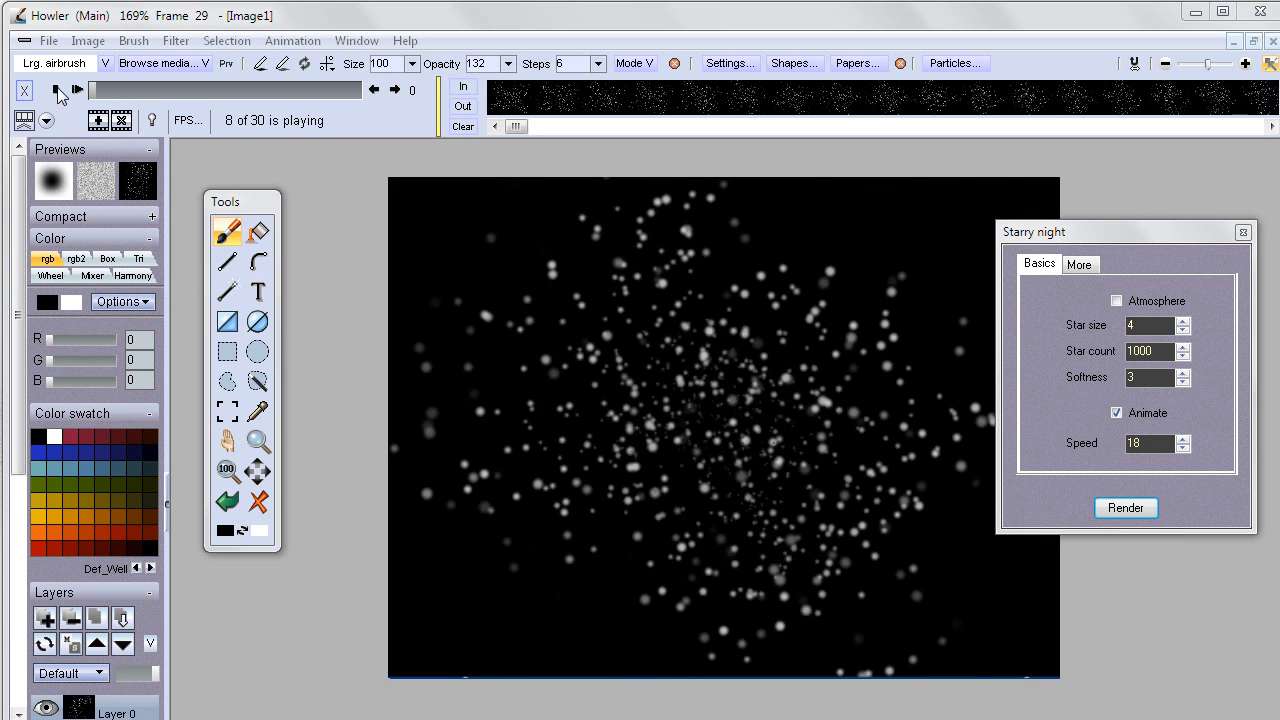
click(78, 90)
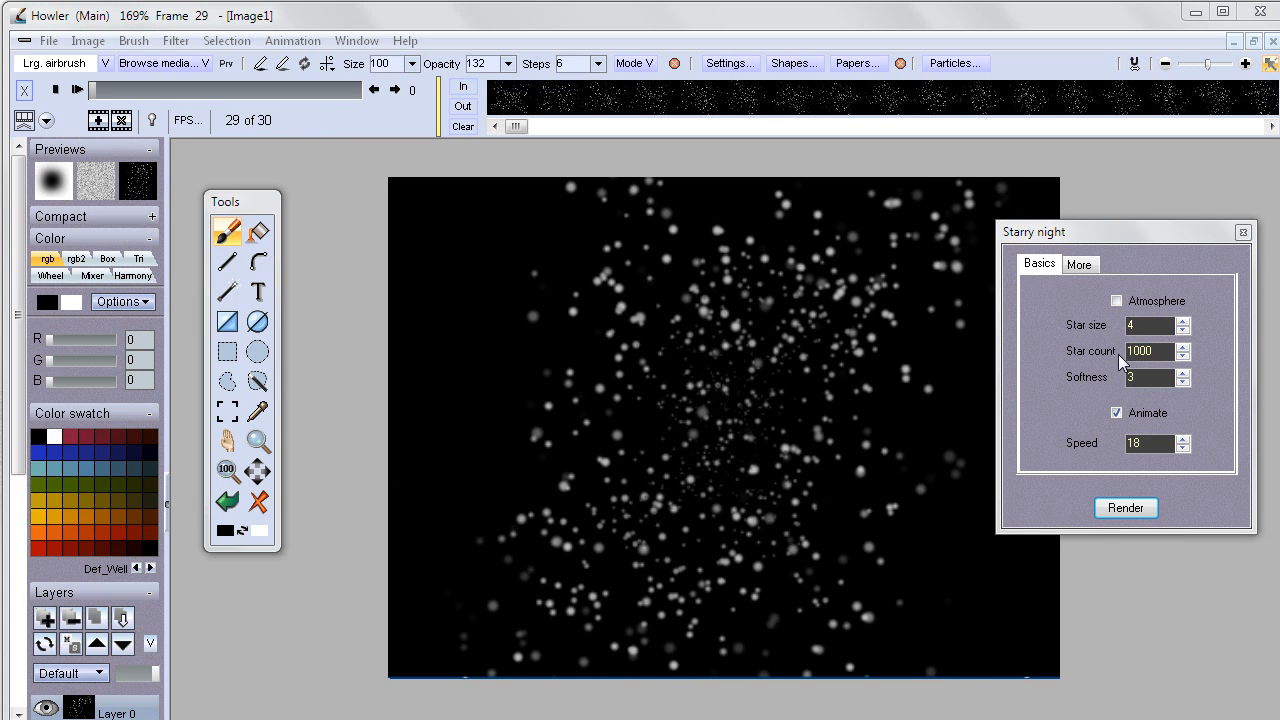
Set the star speed to 0, render the animation again and preview its playback.
click(1157, 443)
text(0)
click(1143, 509)
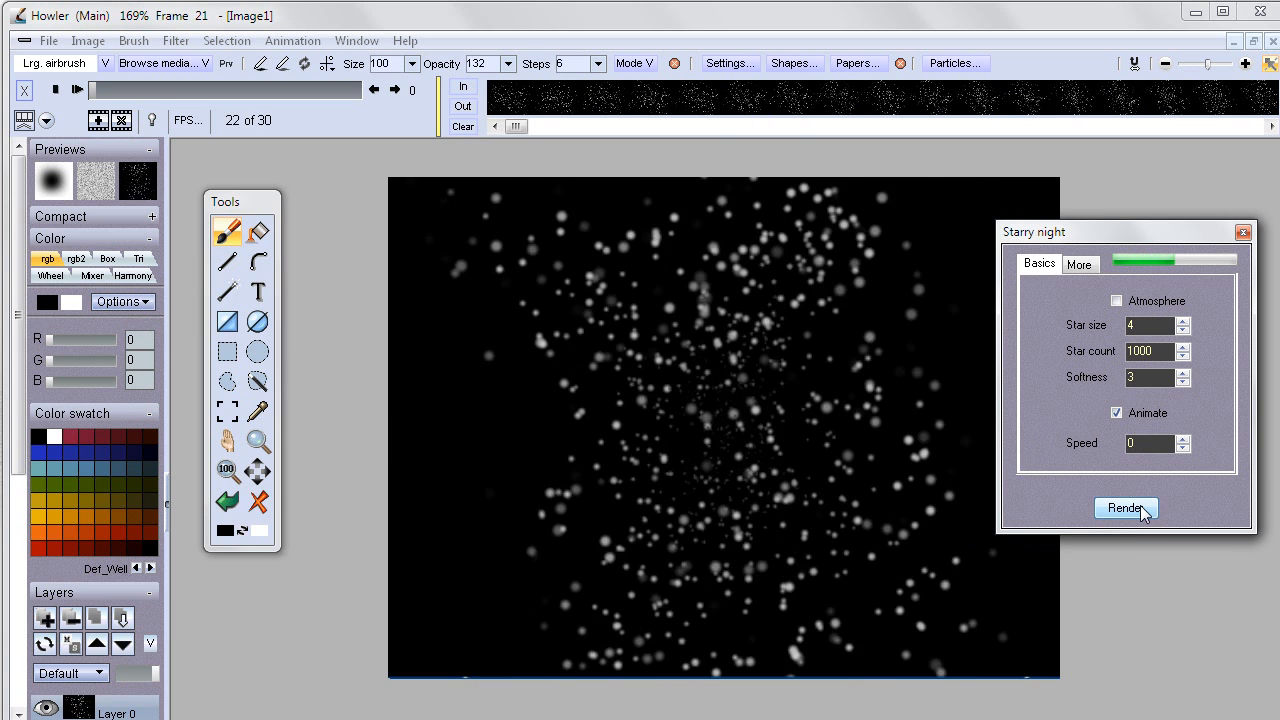
click(78, 90)
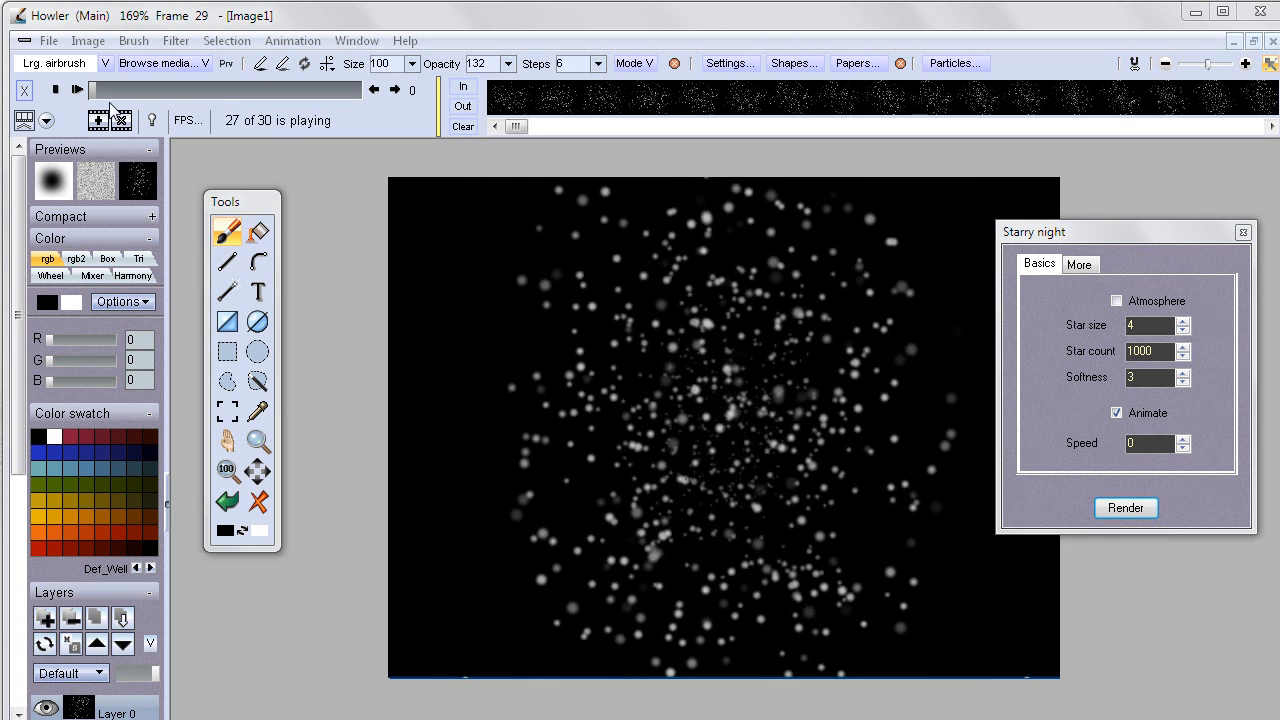
click(56, 90)
Enable the option to add some glows and set the star size to 7 and the star count to 222.
click(1079, 265)
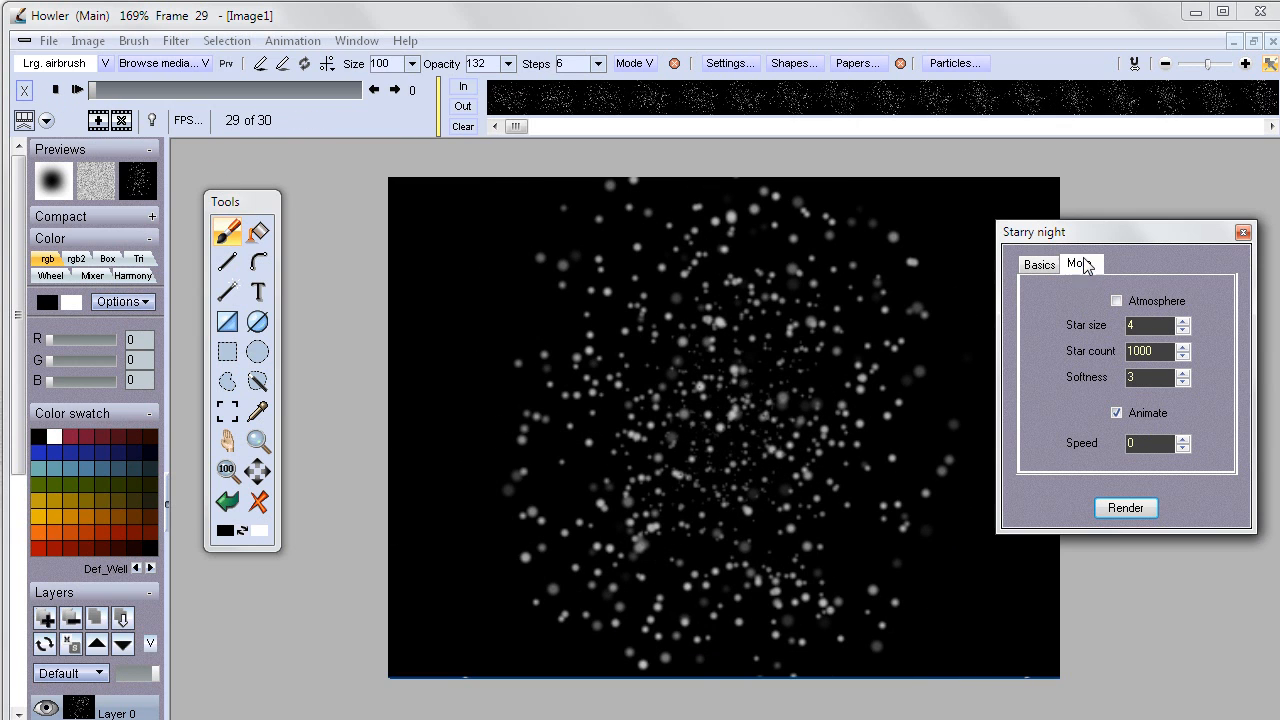
click(1075, 419)
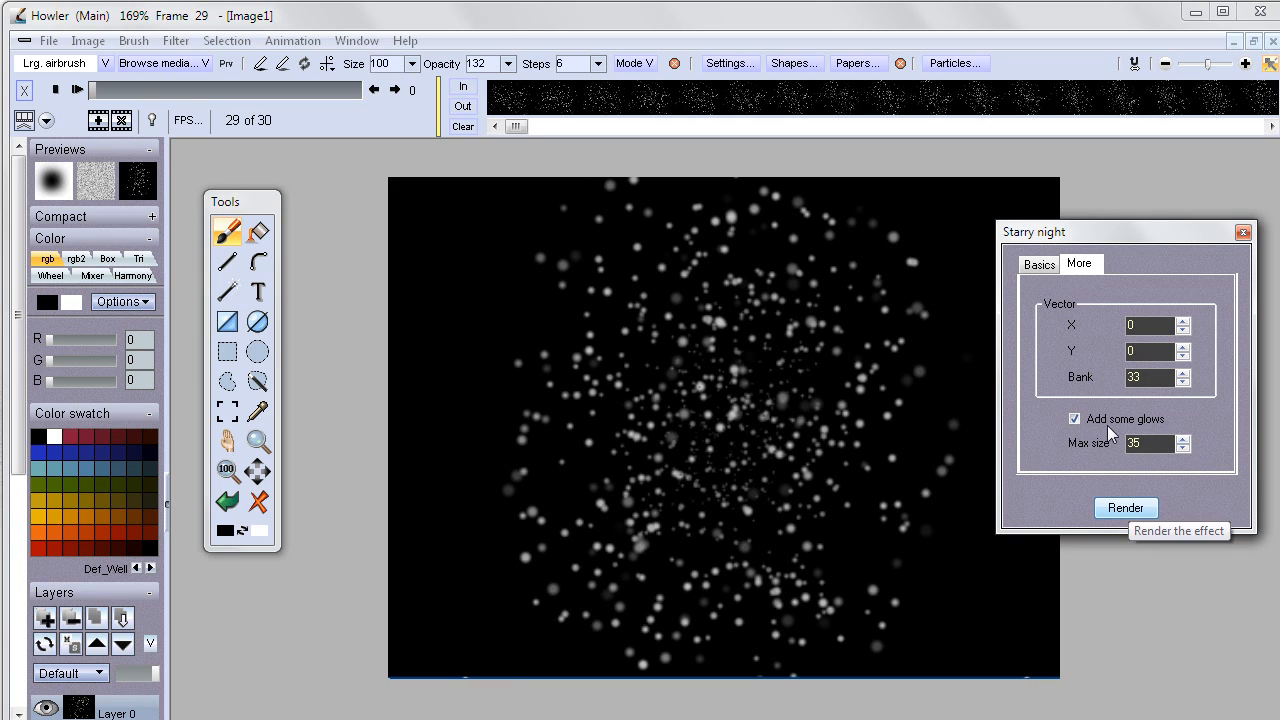
click(1039, 264)
drag(1164, 349, 1036, 338)
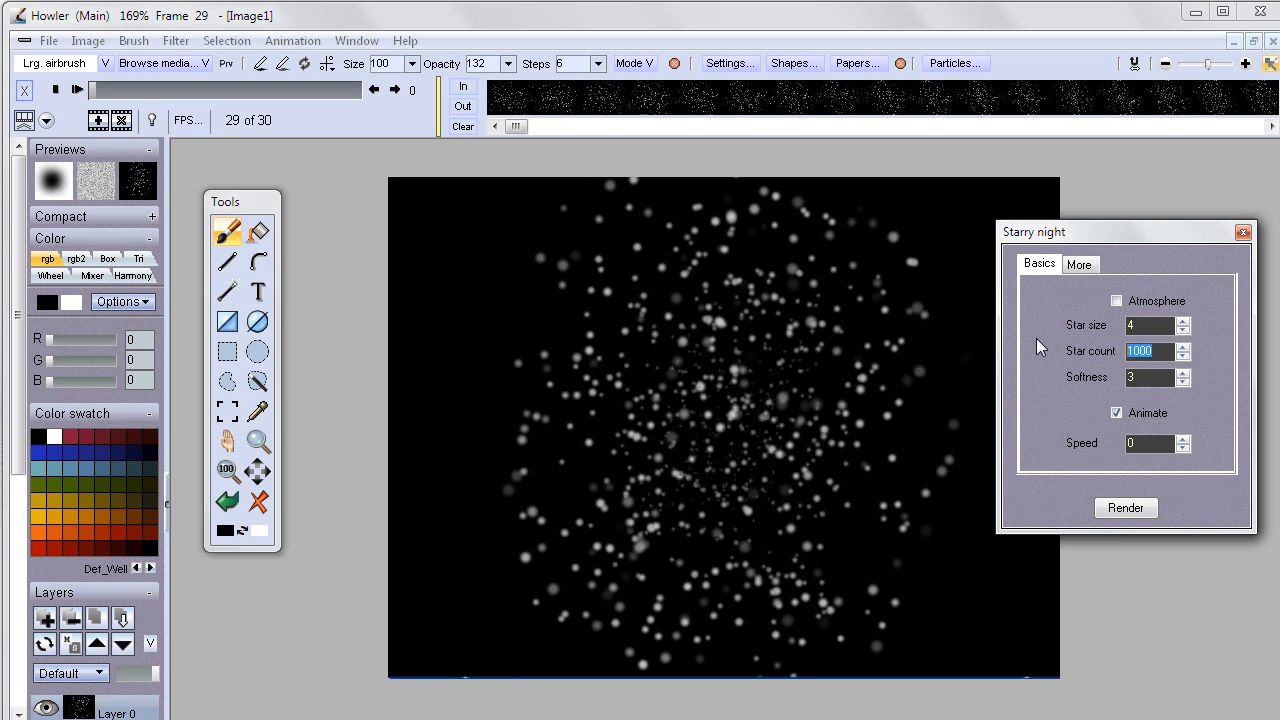
text(222)
Render the glowing starfield over the animation frames and preview its playback.
click(1126, 508)
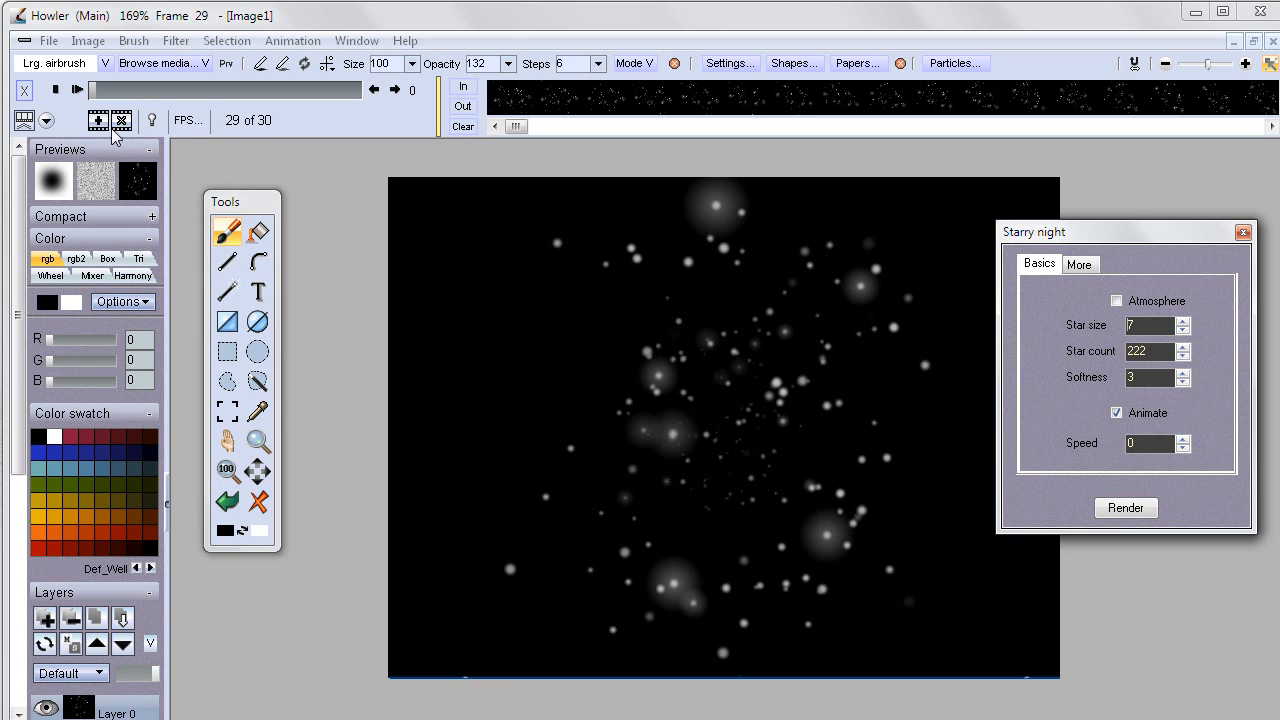
click(79, 90)
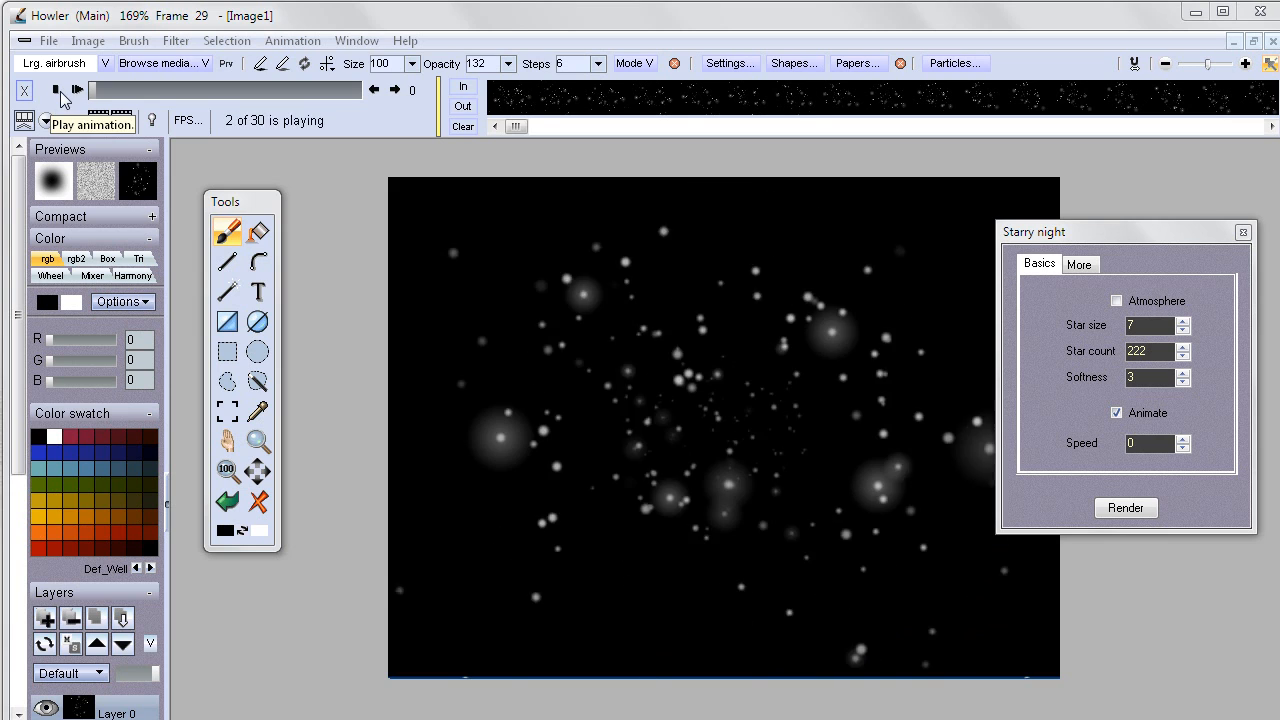
click(56, 90)
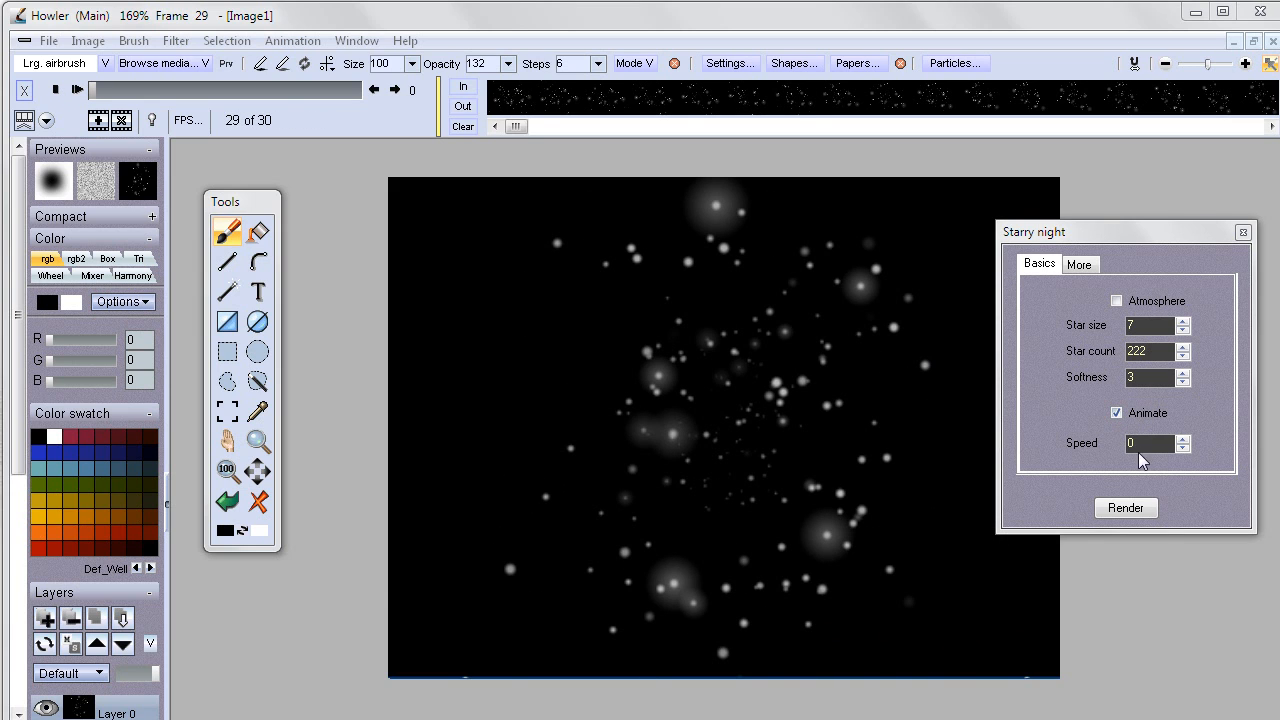
Lower the star speed to -6.
click(1183, 441)
click(1183, 441)
click(1184, 441)
click(1184, 441)
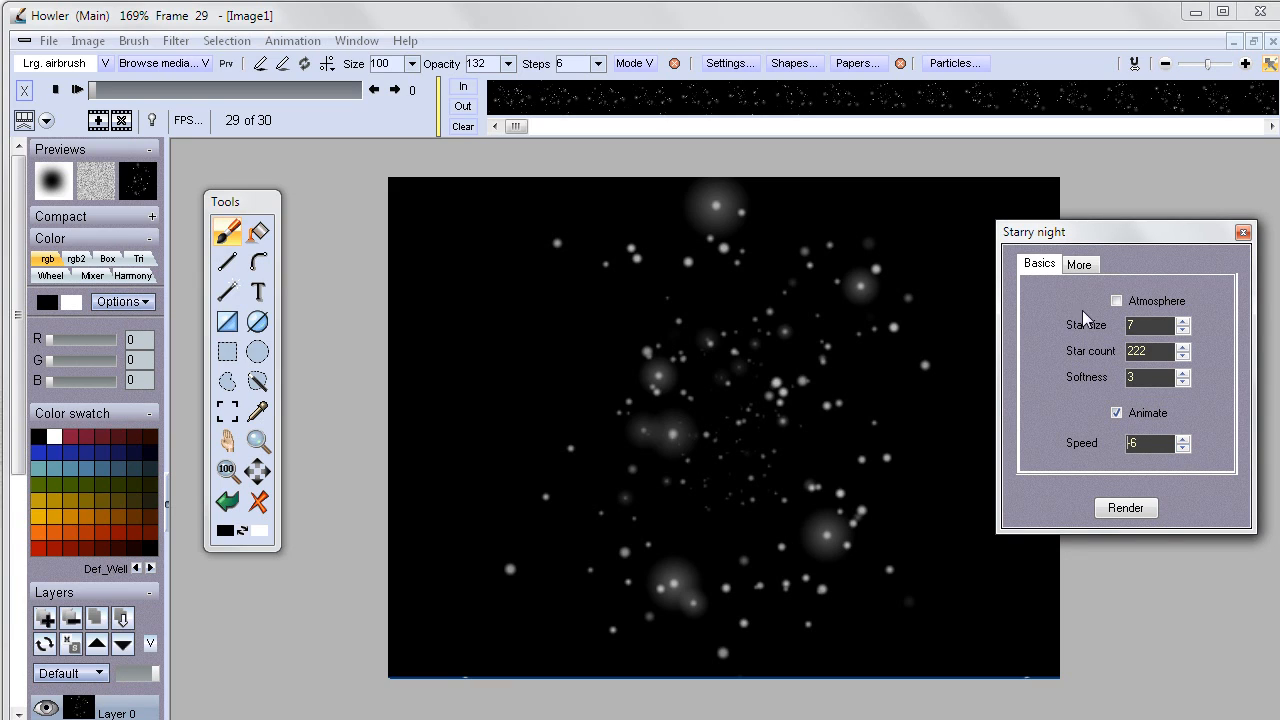
Set the maximum glow size to 5, render the starfield animation and play it.
click(1079, 265)
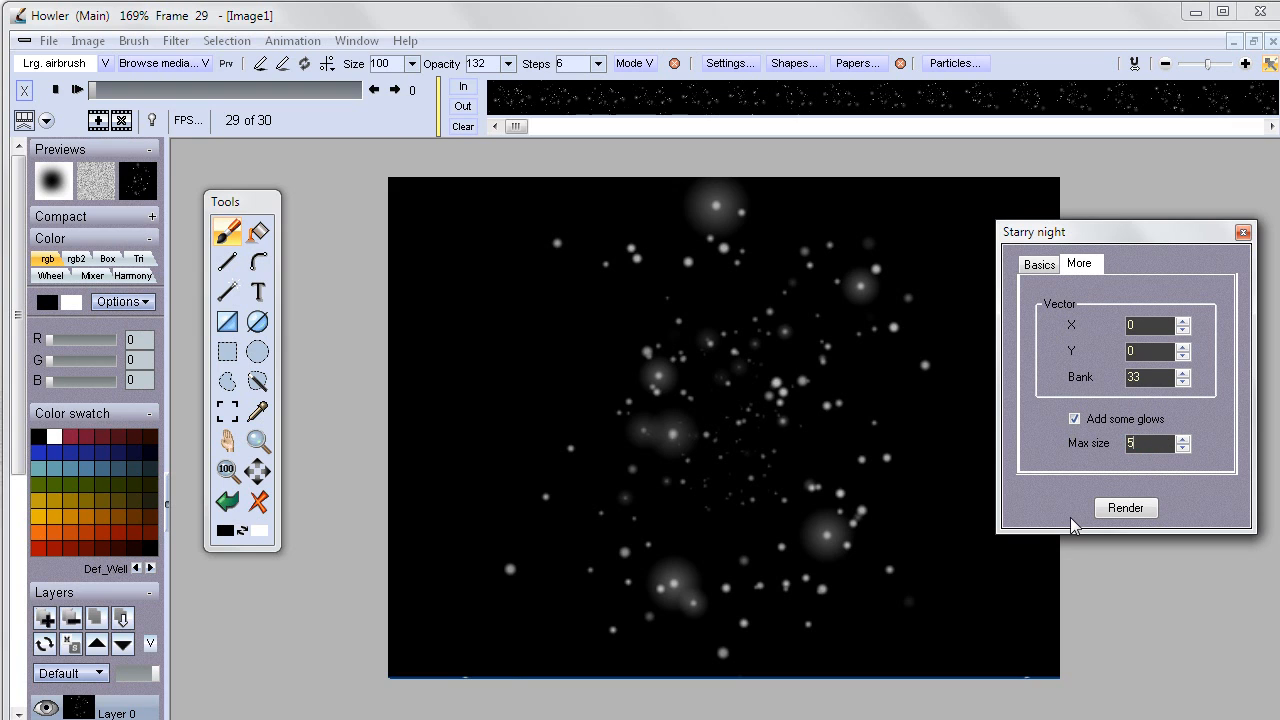
click(1126, 508)
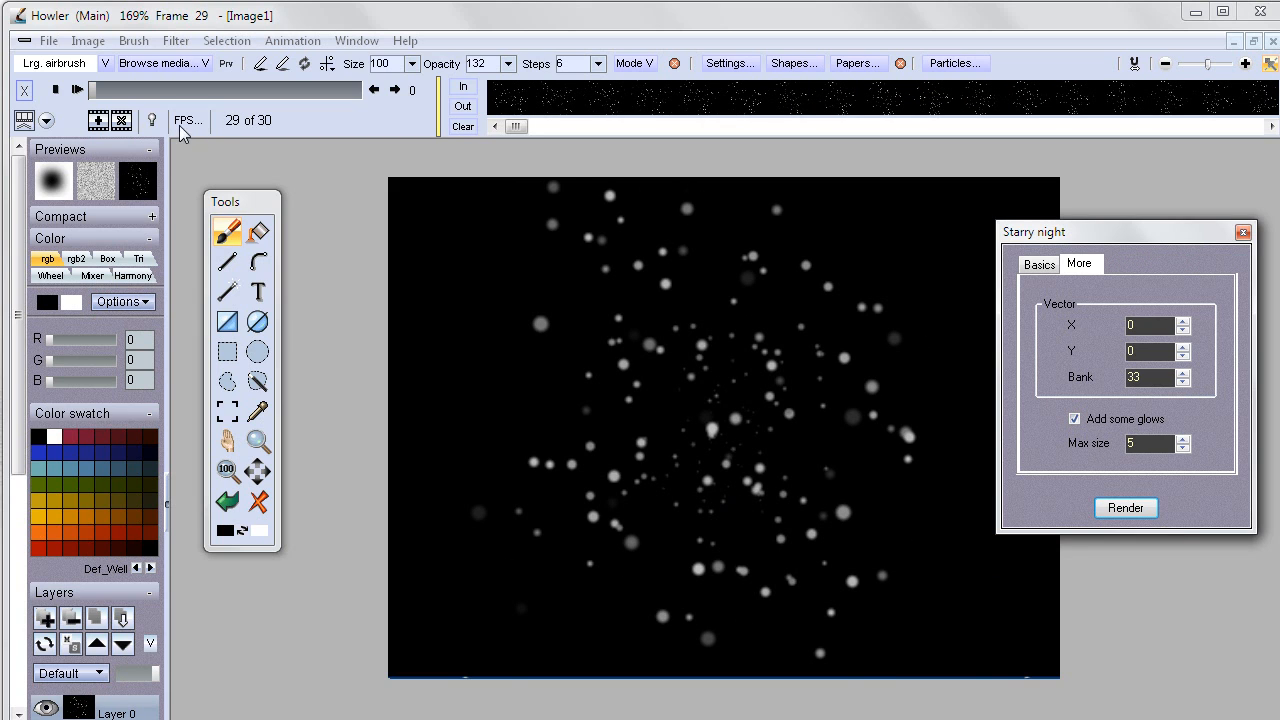
click(79, 89)
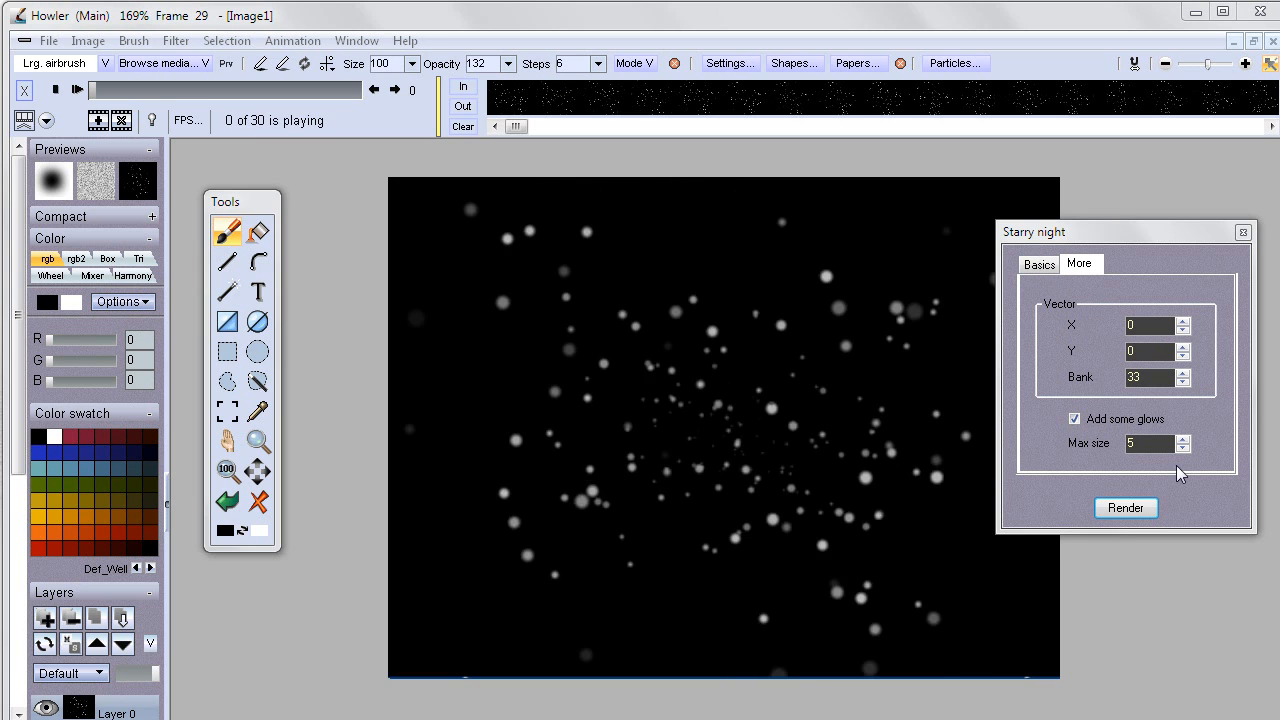
Set the softness to 44, render the heavily blurred star cluster animation and play it back.
click(1039, 264)
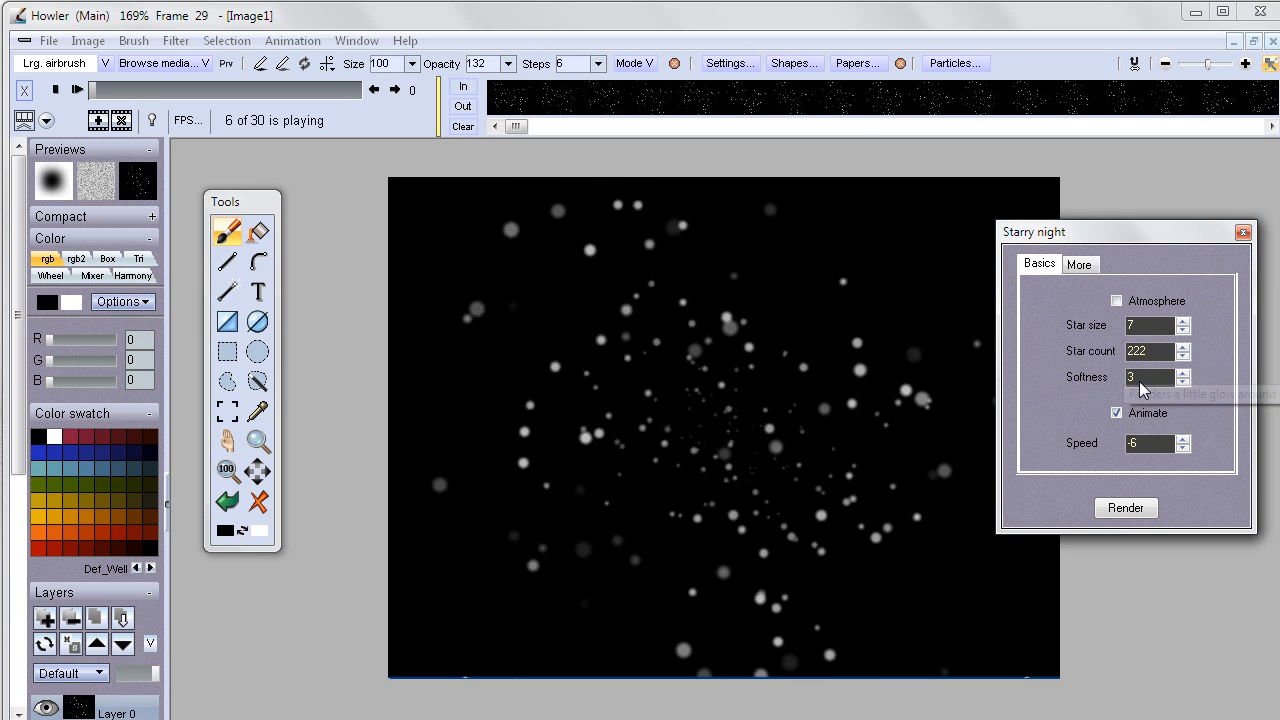
double_click(1159, 376)
text(4)
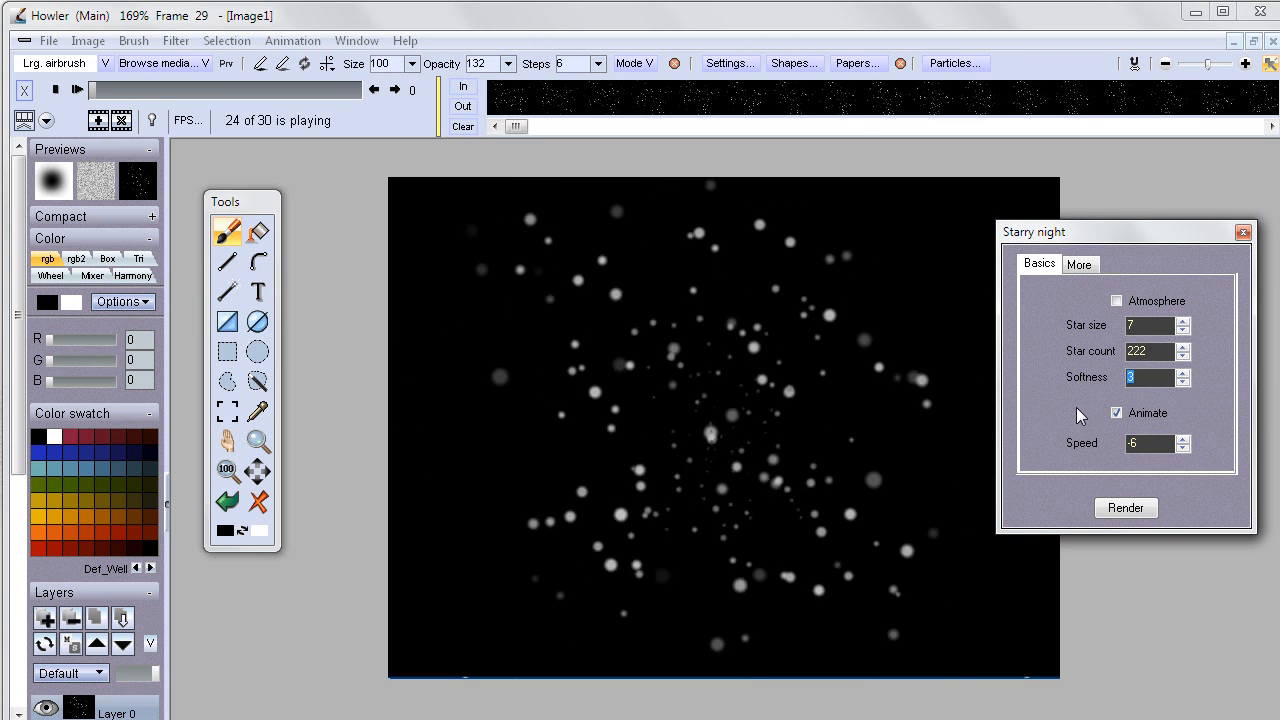
text(4)
click(1127, 510)
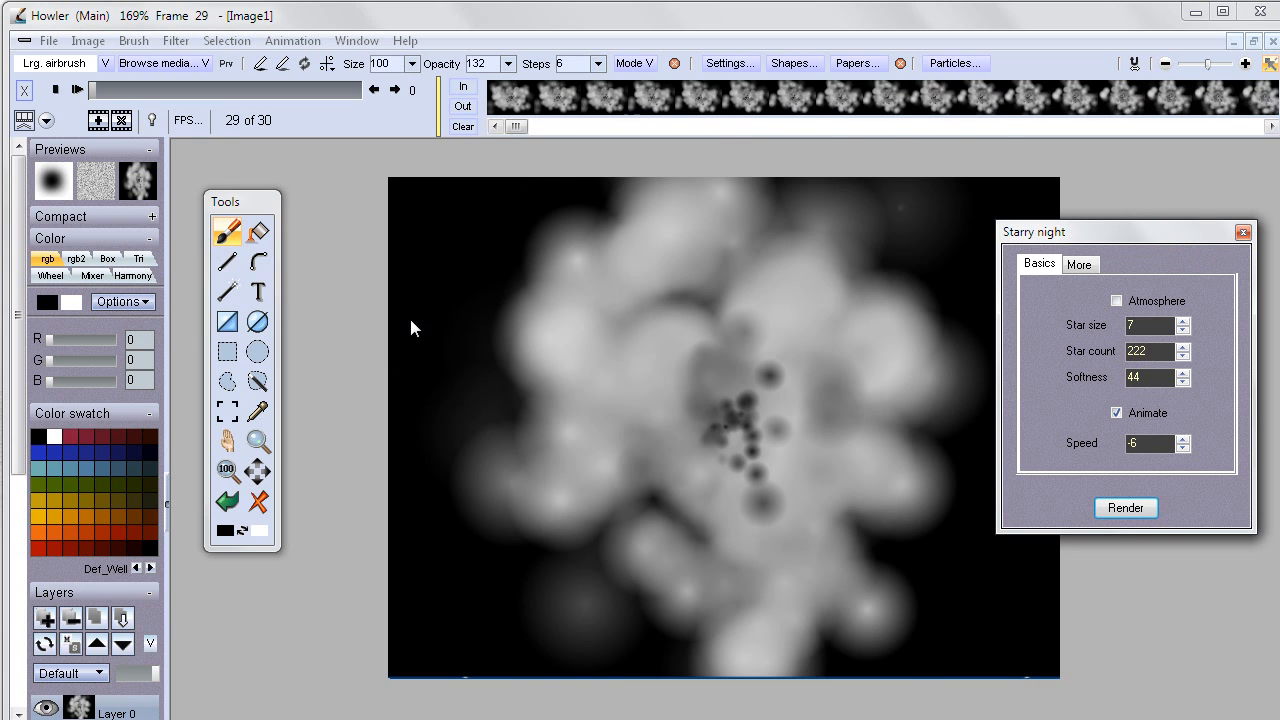
click(76, 91)
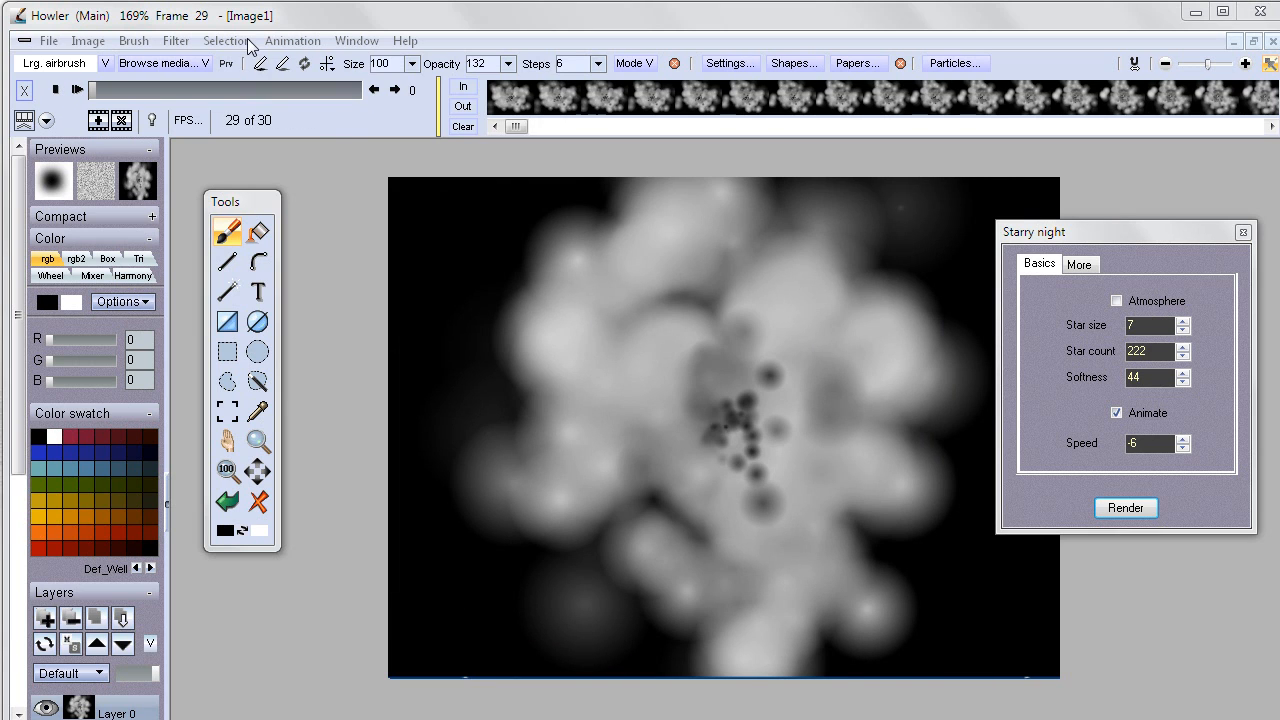
Render the blurred star cluster once more and close the Starry night filter.
click(1136, 511)
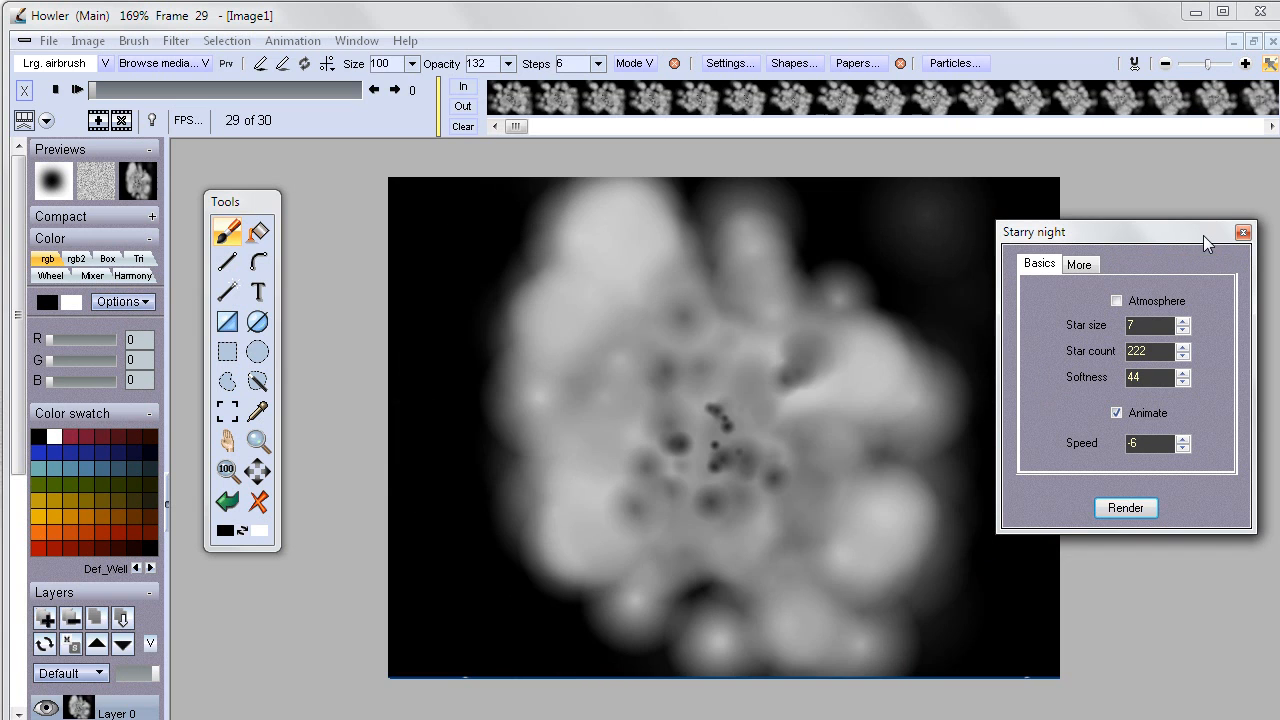
click(1242, 233)
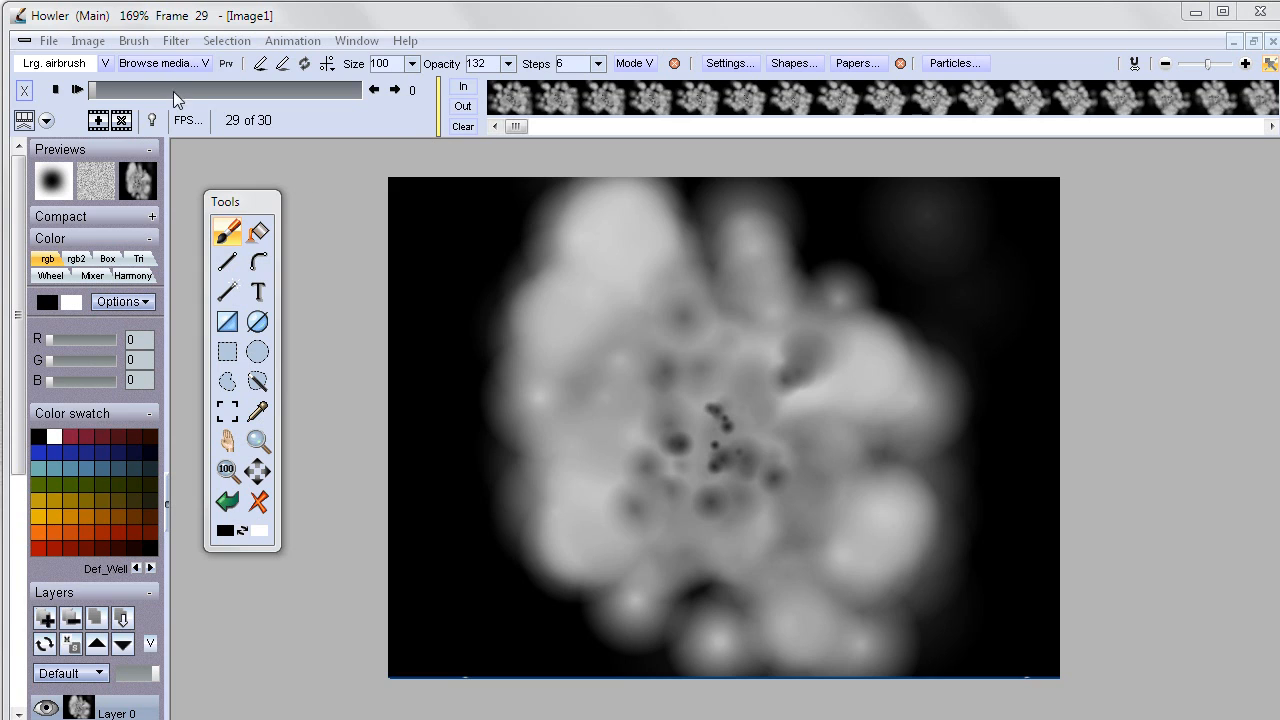
Open the 3D Designer transform filter on the blurred cluster and move its dialog clear of the image.
click(170, 40)
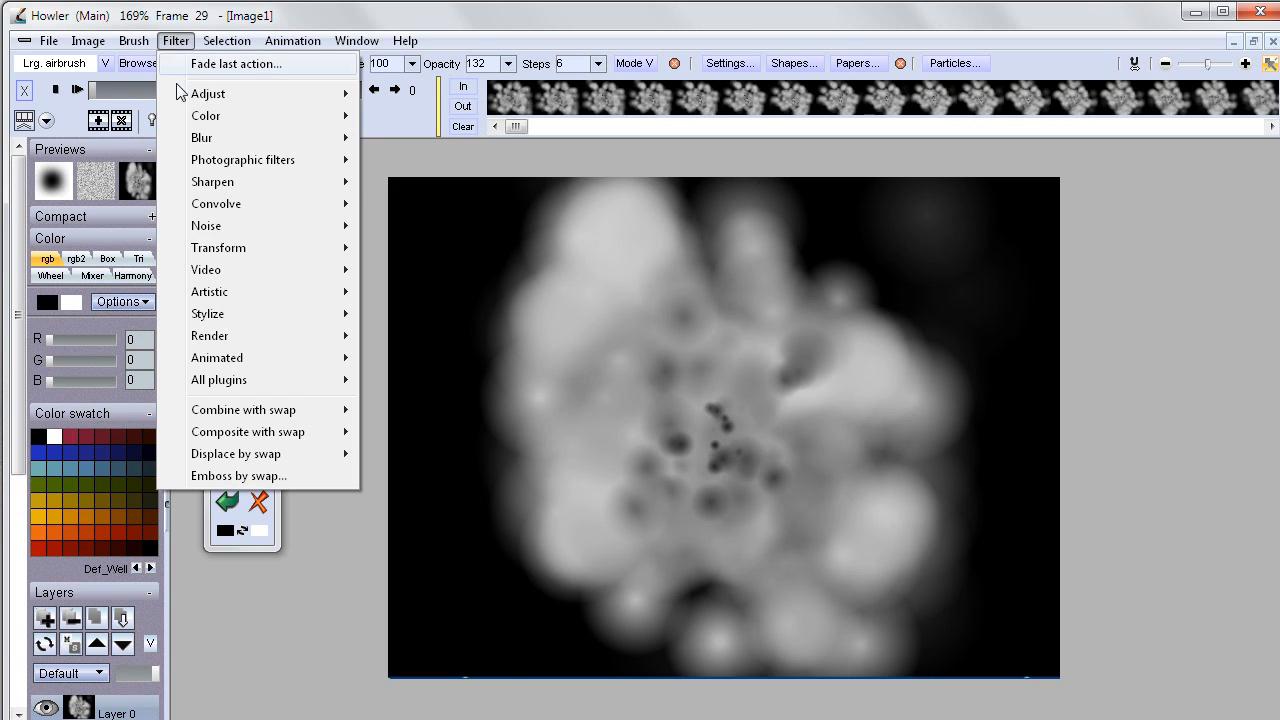
mouse_move(348, 255)
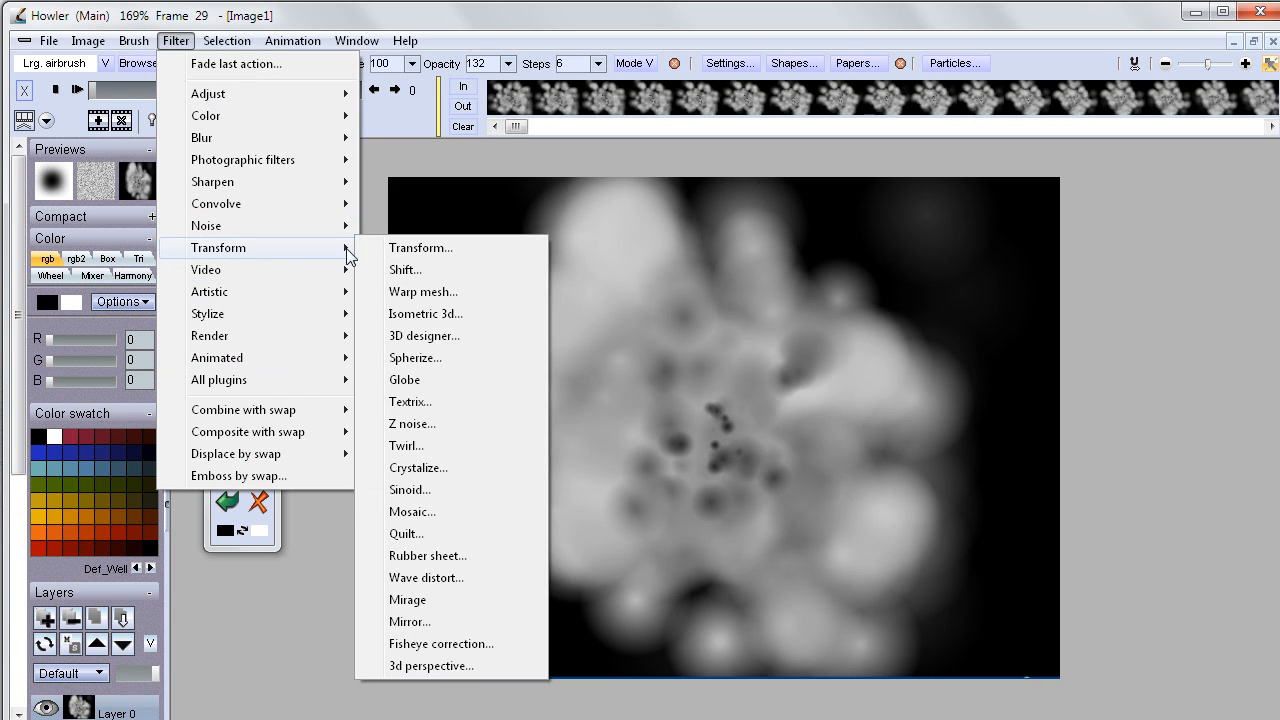
click(437, 340)
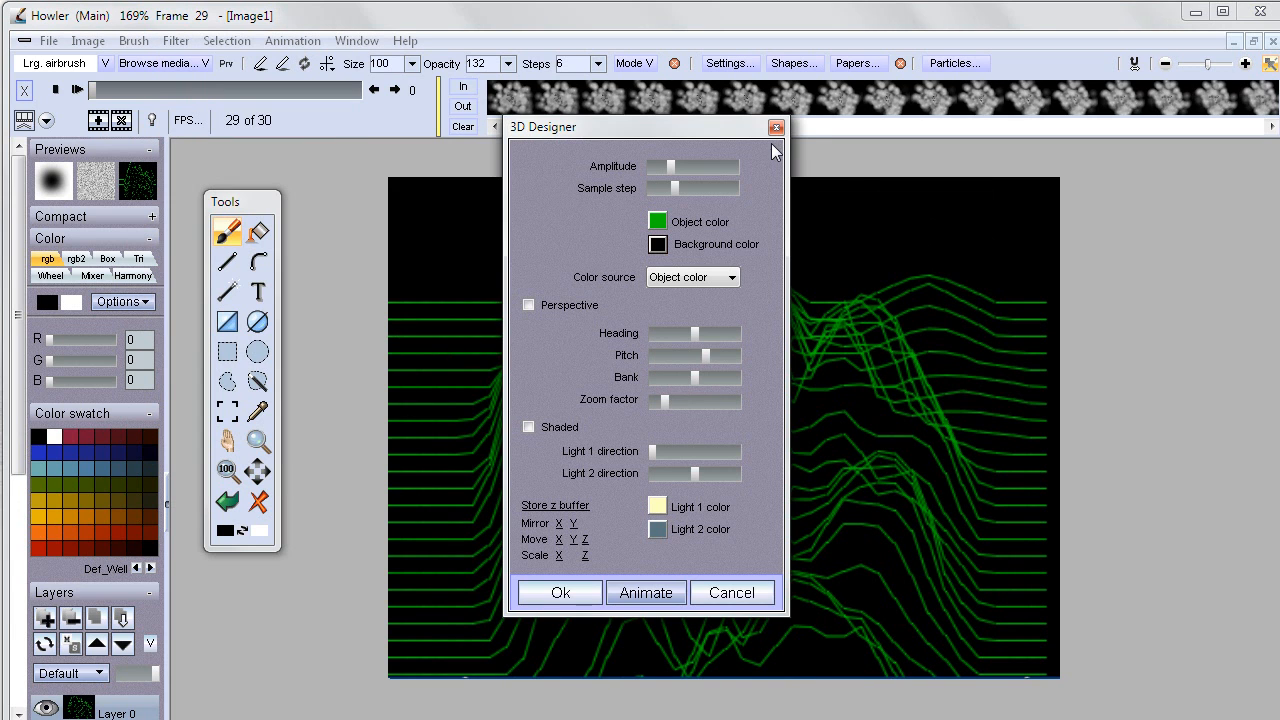
drag(731, 144, 302, 146)
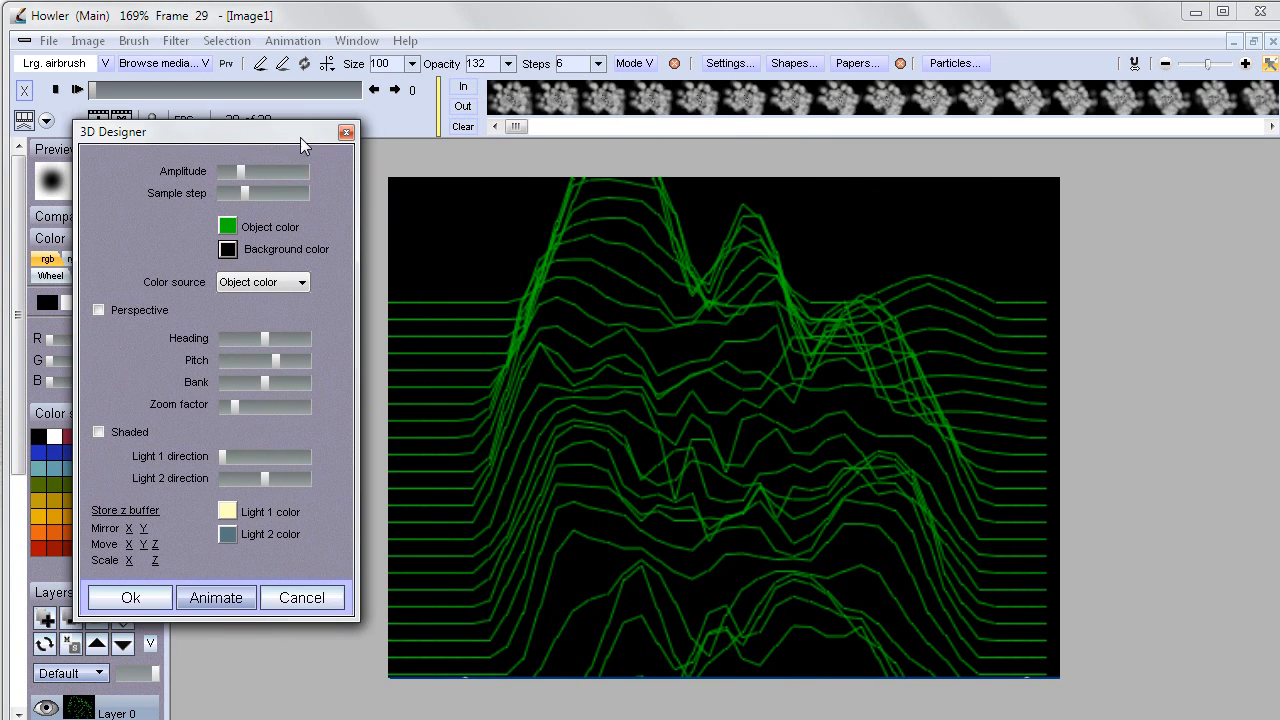
Lower the 3D Designer amplitude and sample step for a flatter, denser wireframe and enable Perspective.
mouse_move(238, 170)
mouse_down()
mouse_move(213, 166)
mouse_move(235, 166)
mouse_move(231, 192)
mouse_move(216, 191)
mouse_move(233, 191)
mouse_up()
click(235, 194)
click(98, 310)
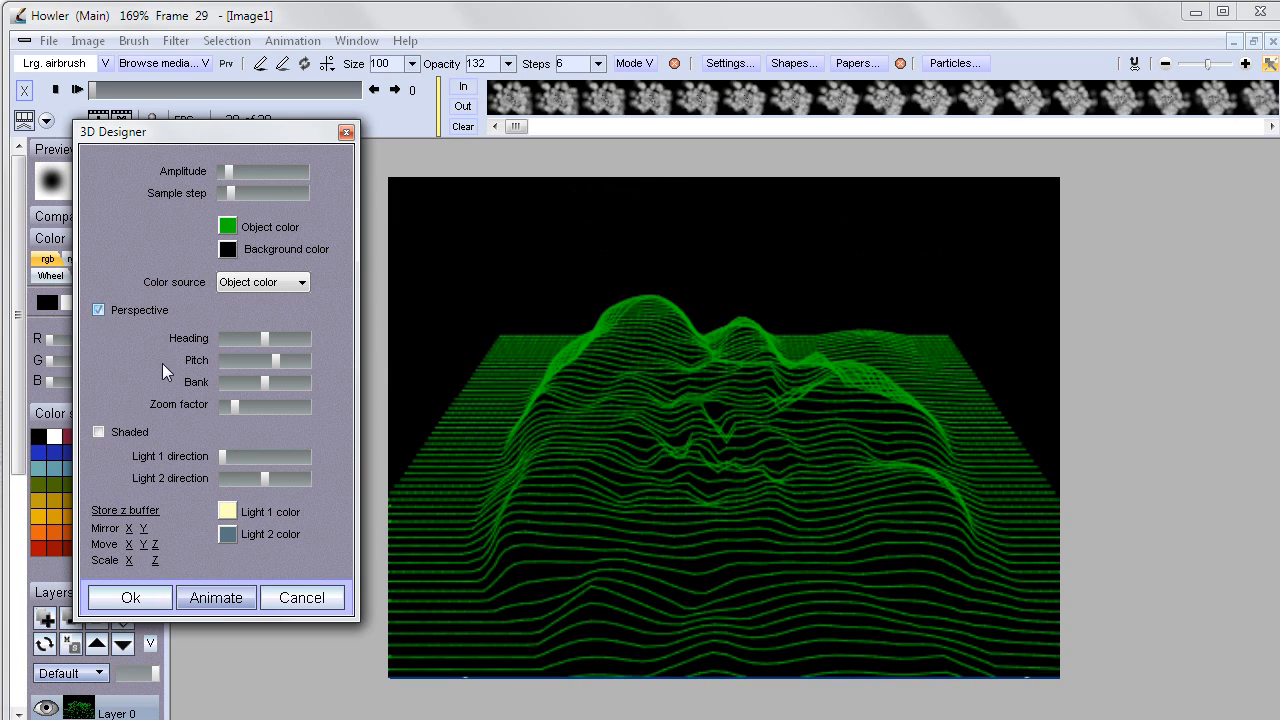
Raise the amplitude slightly, reduce the heading and pitch a little, and enable Shaded for the 3D surface.
drag(228, 175, 233, 170)
mouse_move(264, 339)
mouse_down()
mouse_move(242, 339)
mouse_move(289, 359)
mouse_move(268, 361)
mouse_up()
click(122, 436)
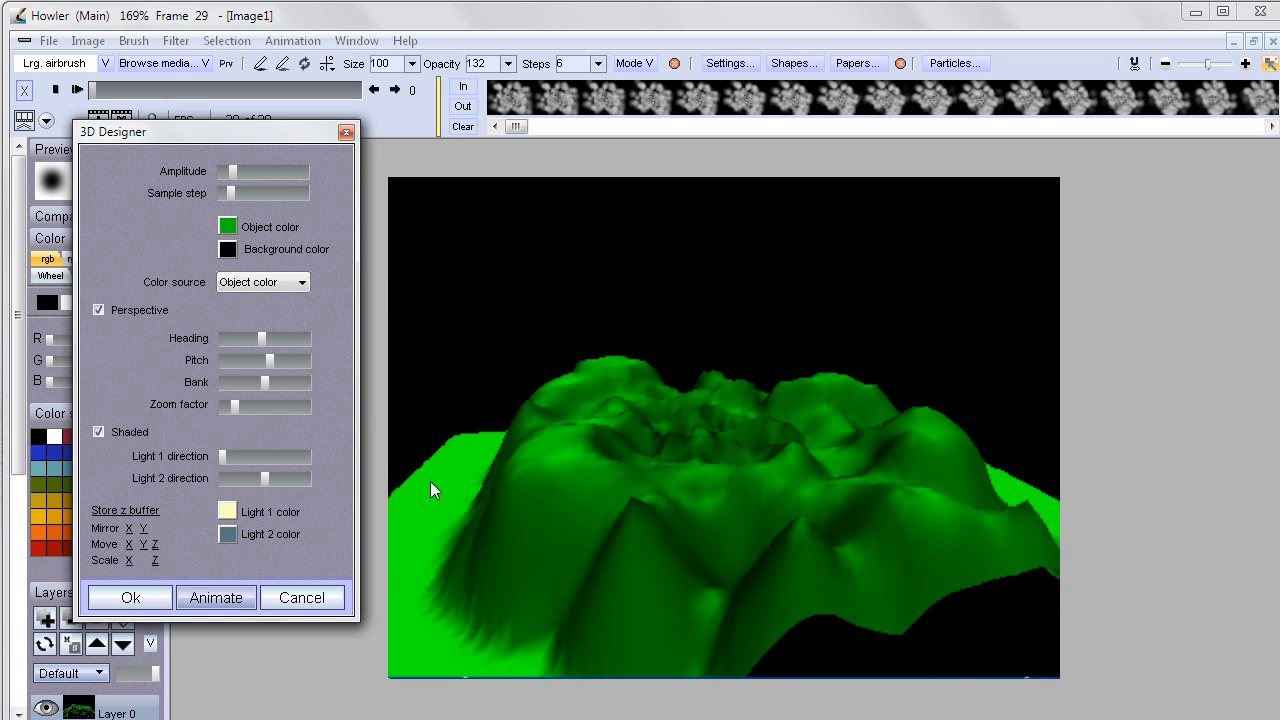
Reduce the heading, colour the surface from the image, raise the amplitude slightly and set the sample step to its minimum.
mouse_move(236, 198)
mouse_down()
mouse_move(209, 189)
mouse_move(258, 198)
mouse_move(217, 210)
mouse_move(246, 219)
mouse_up()
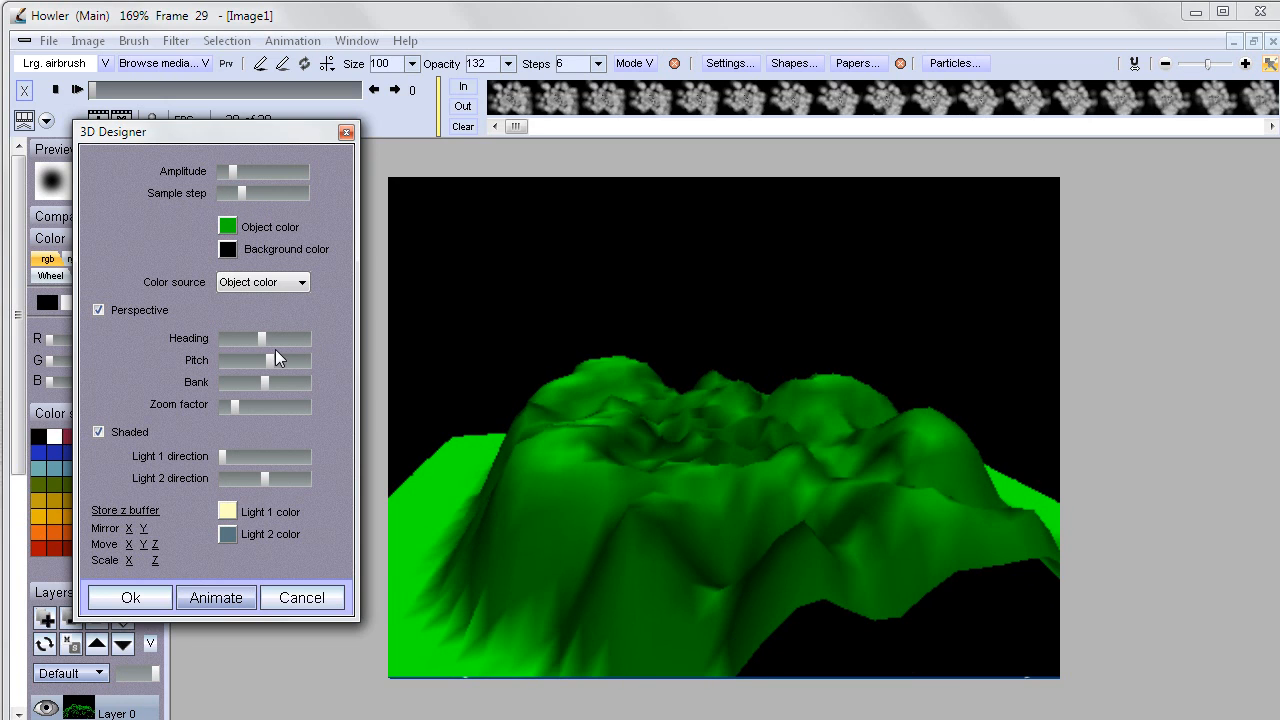
drag(267, 340, 249, 343)
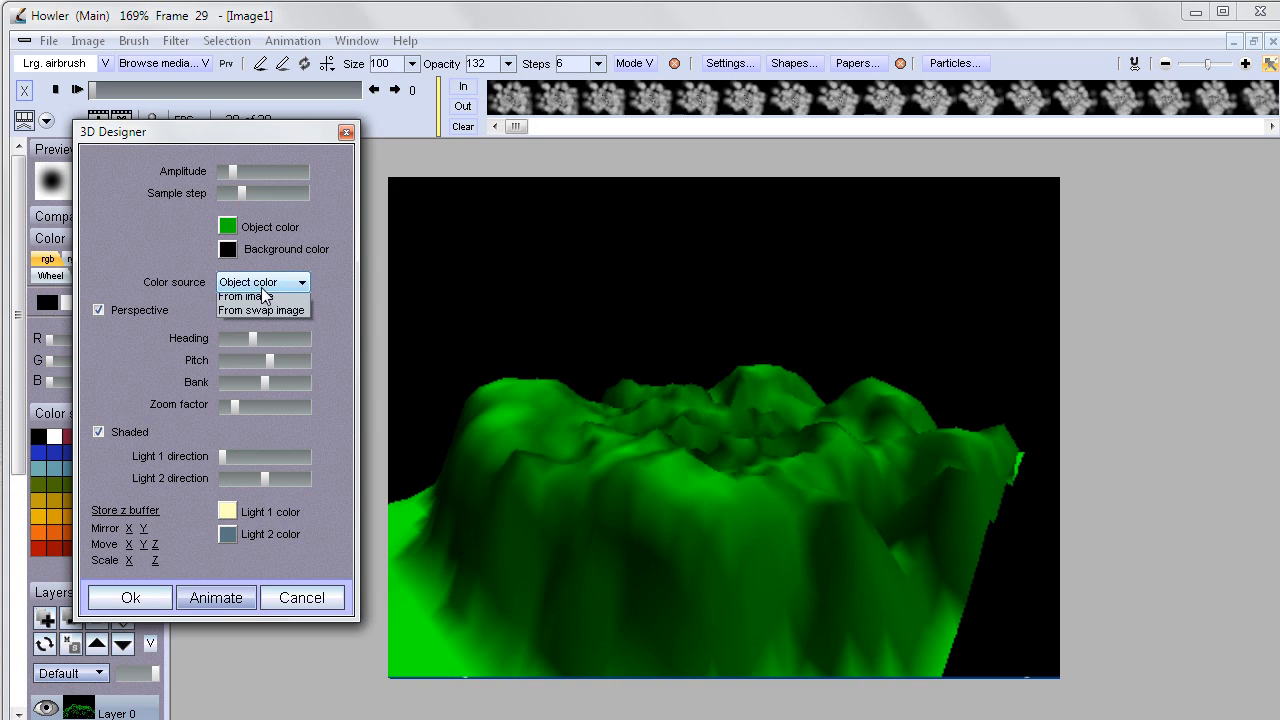
click(258, 316)
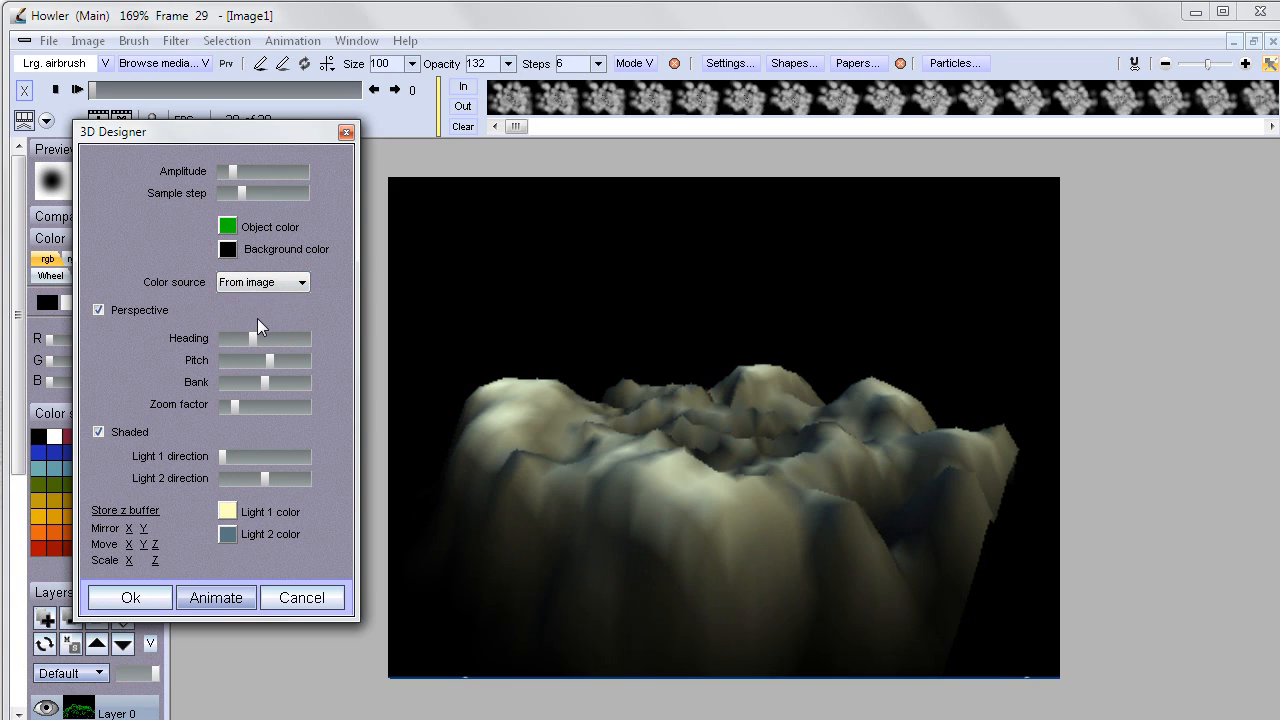
drag(235, 171, 210, 204)
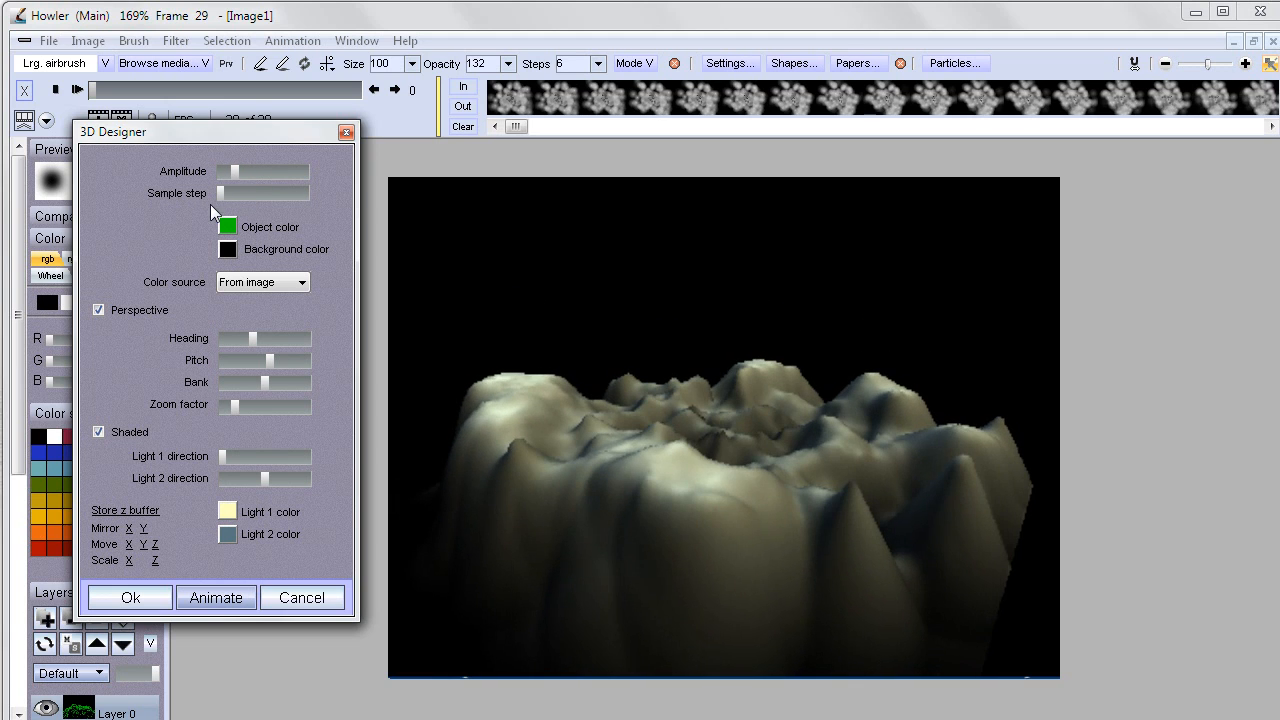
Lower the pitch, move the shaded surface closer and slightly sideways, and reduce the amplitude to flatten its peaks.
drag(274, 362, 234, 358)
mouse_move(225, 463)
mouse_down()
mouse_move(260, 452)
mouse_move(224, 446)
mouse_up()
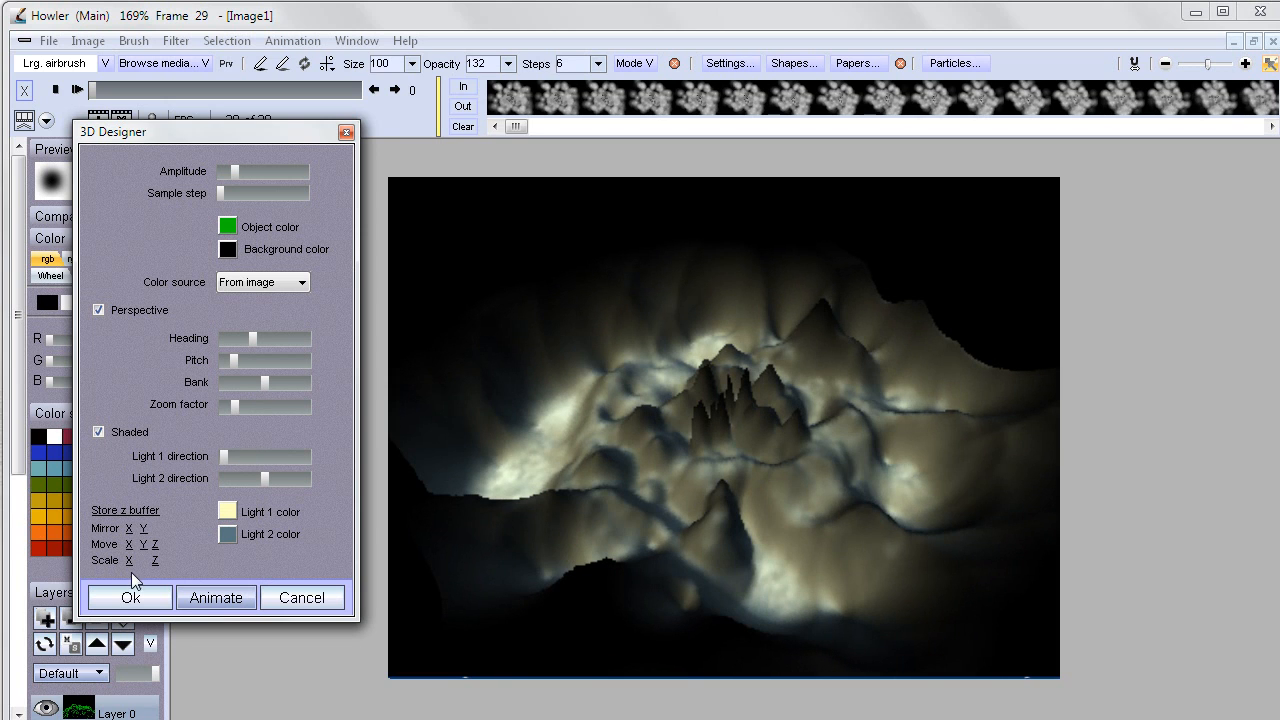
drag(156, 543, 63, 527)
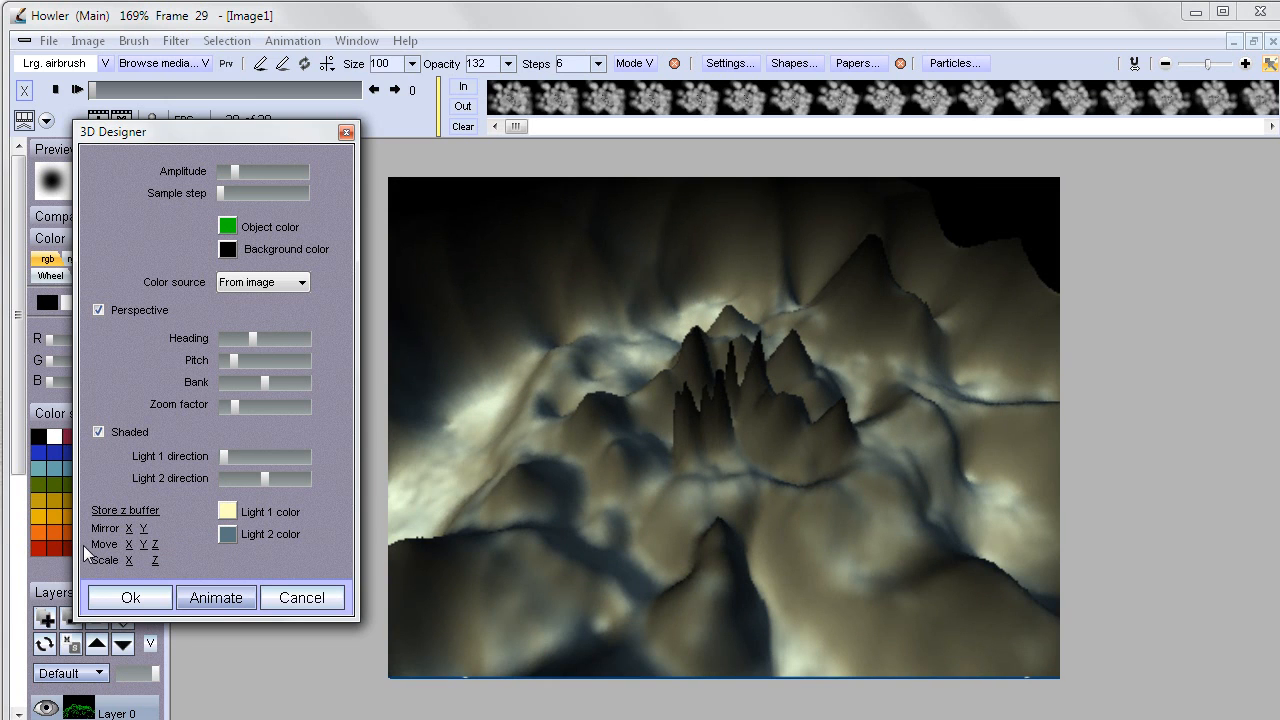
drag(132, 558, 164, 528)
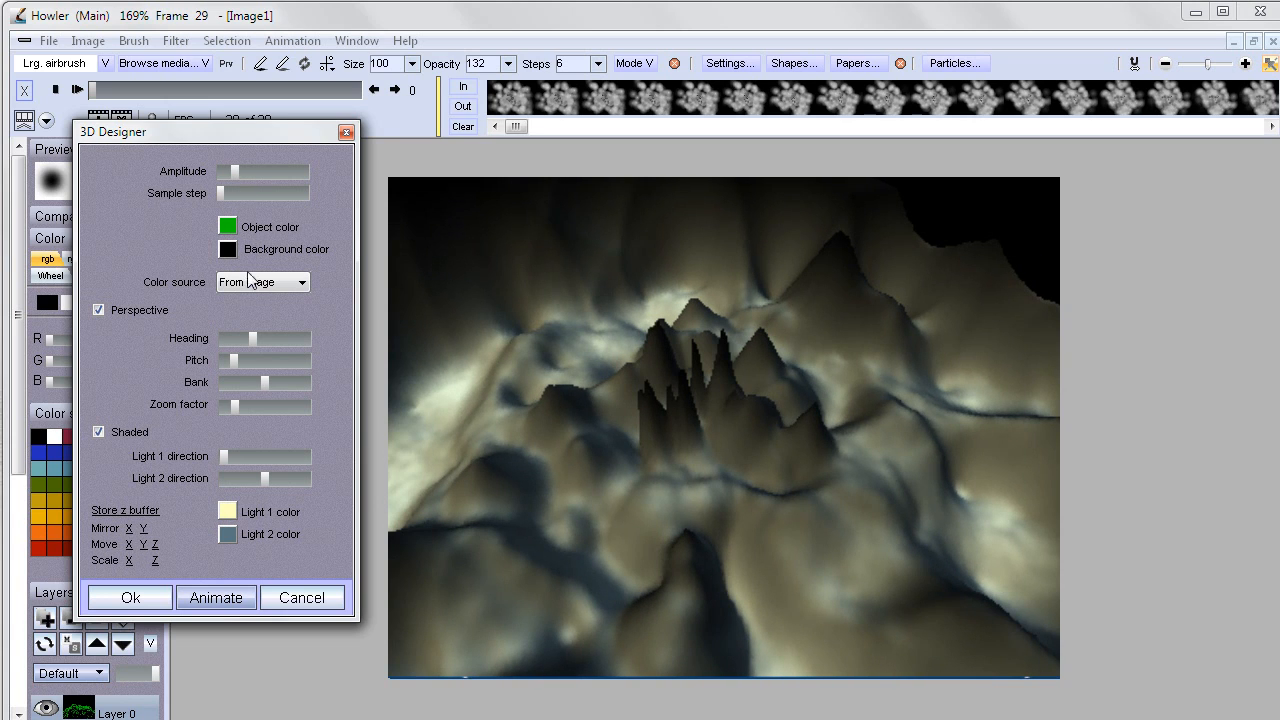
drag(239, 176, 228, 175)
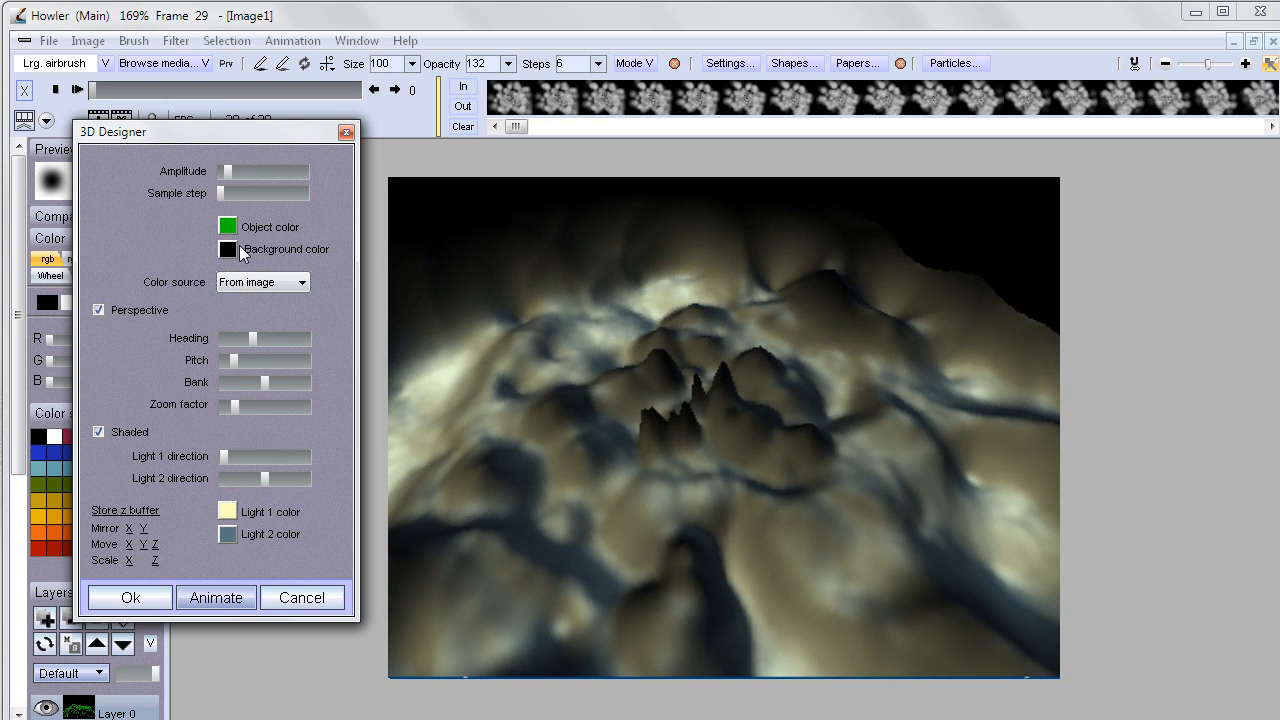
drag(269, 384, 265, 374)
Animate the surface with heading speed 0.5, pitch speed 0.5 and bank speed 0.3, and preview the rendered frames.
click(212, 598)
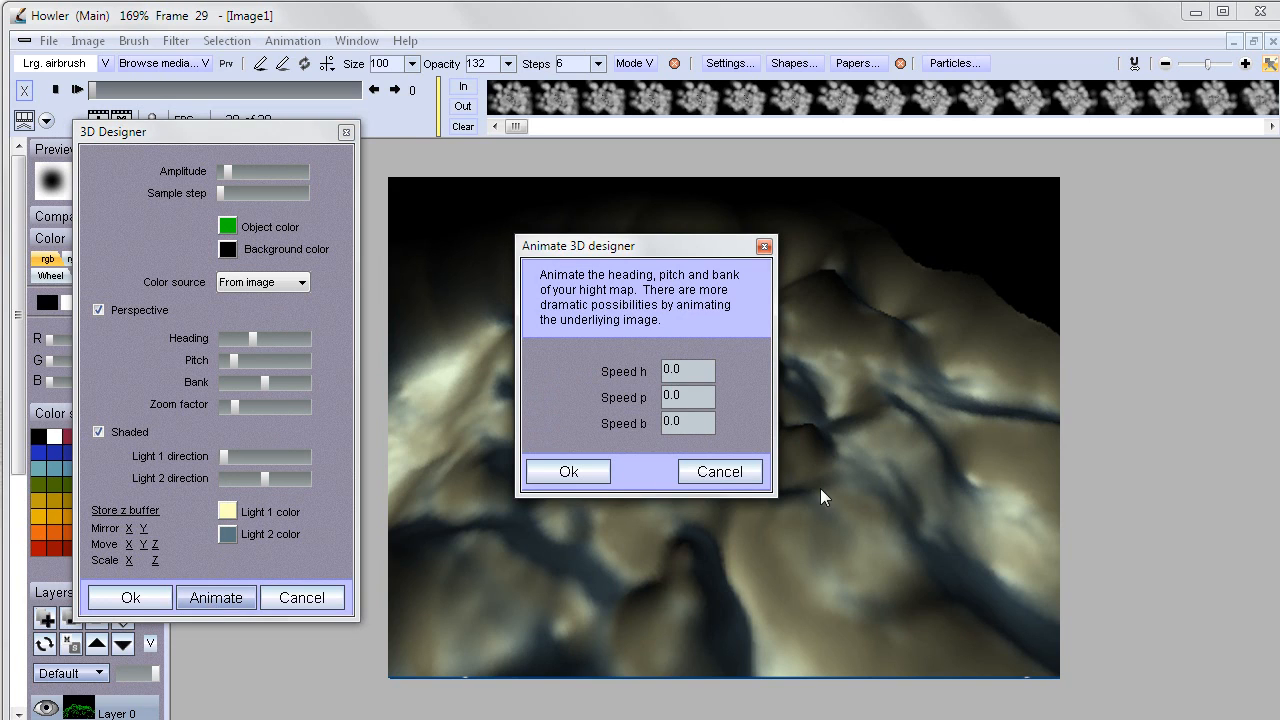
drag(680, 253, 266, 404)
double_click(276, 529)
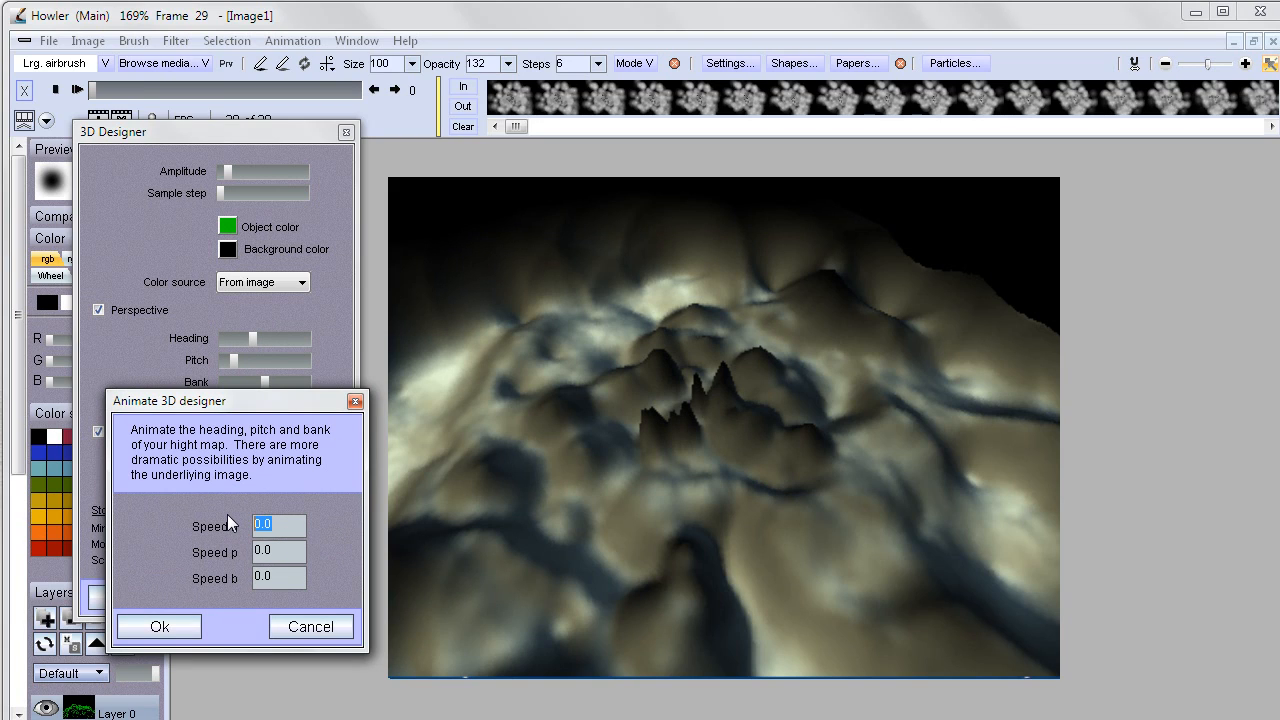
text(0)
text(.5)
text(0.5)
text(0.3)
click(163, 627)
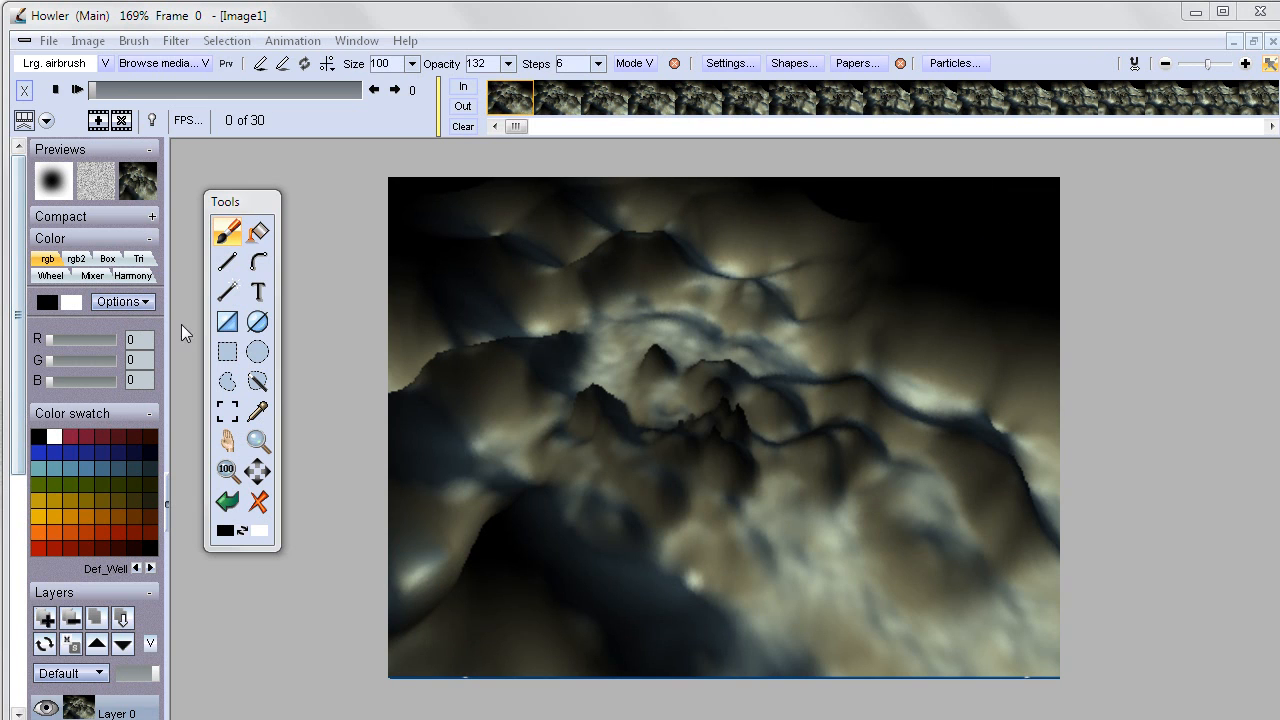
click(77, 89)
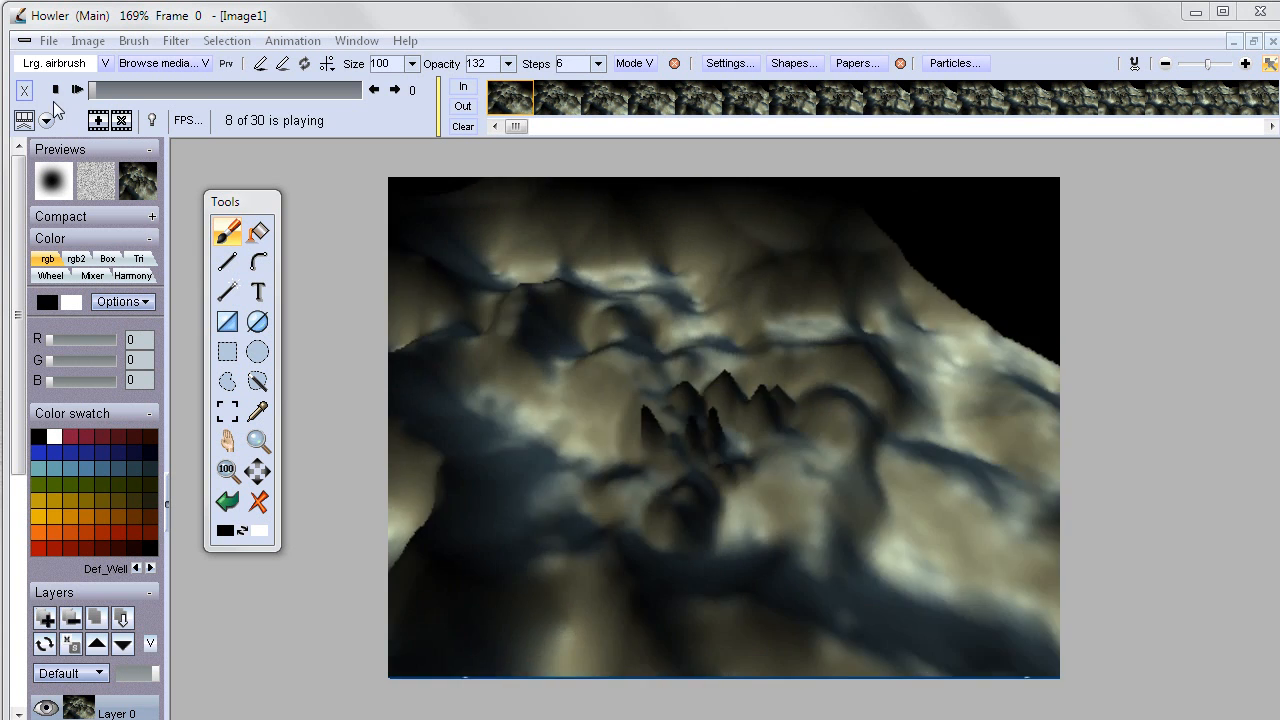
click(56, 89)
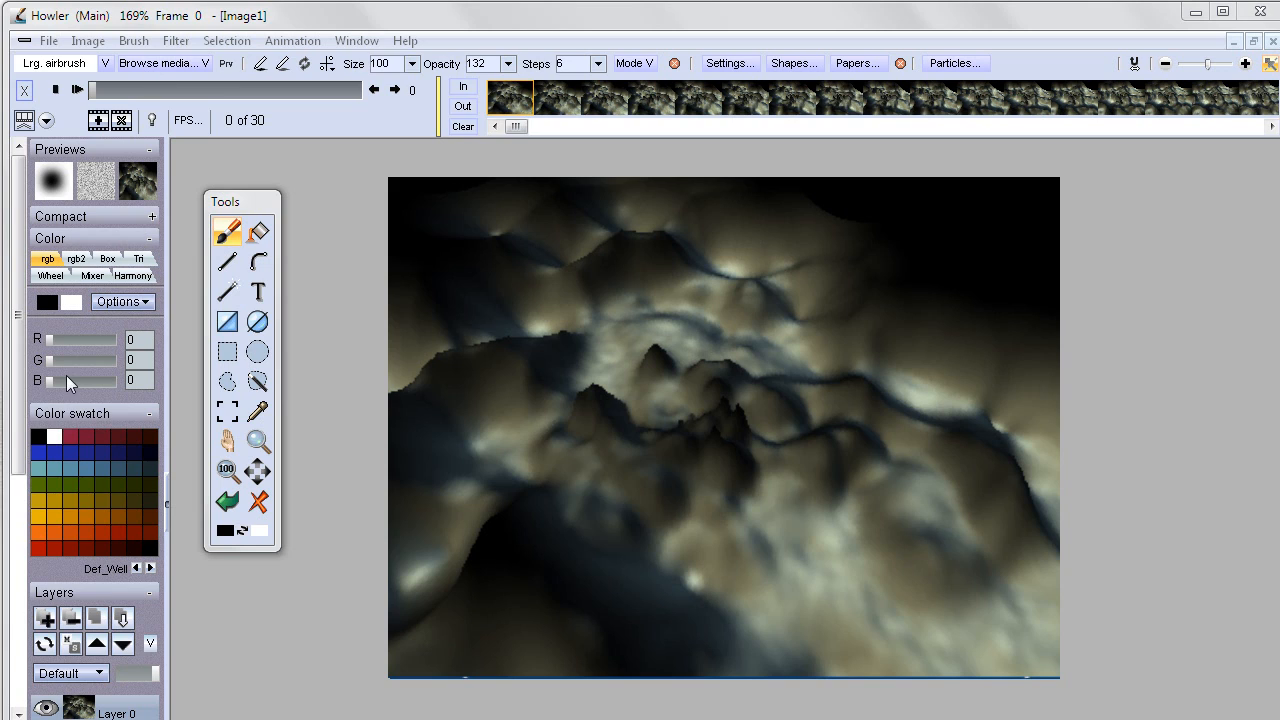
Undo the 3D rendering on the first frame and create an 88-frame animation initialized with copies of that frame.
click(232, 500)
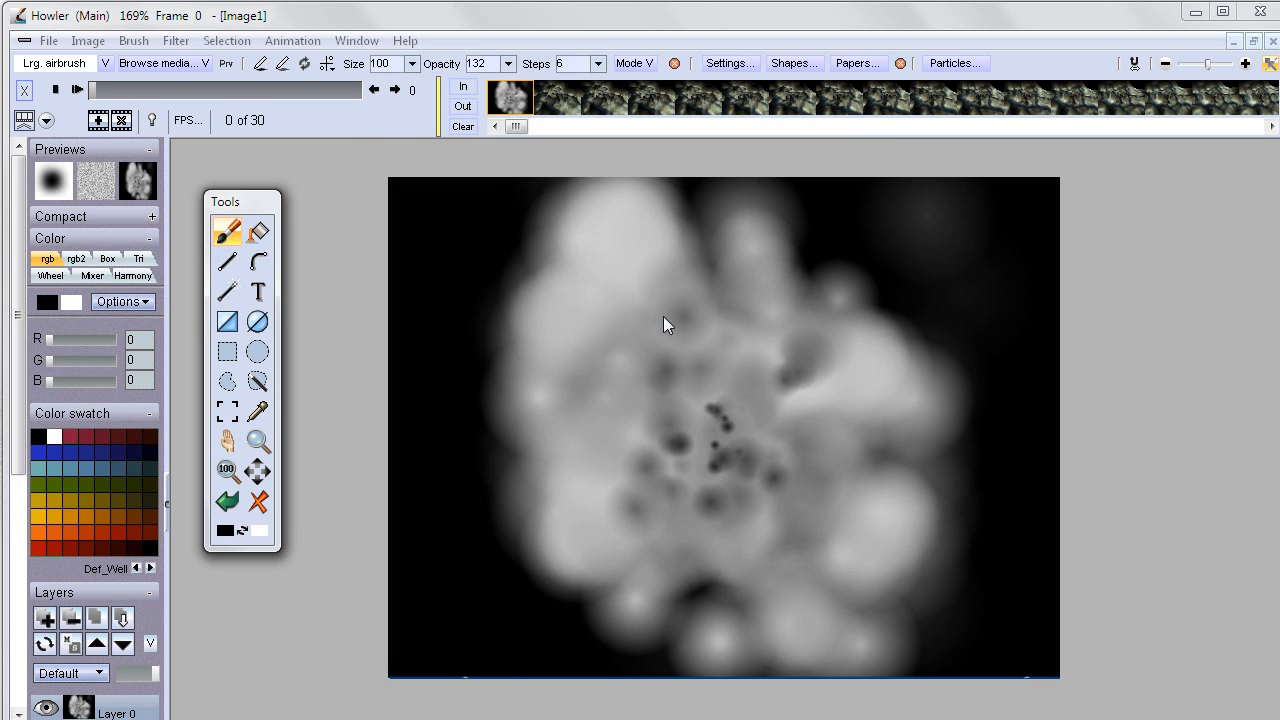
click(292, 40)
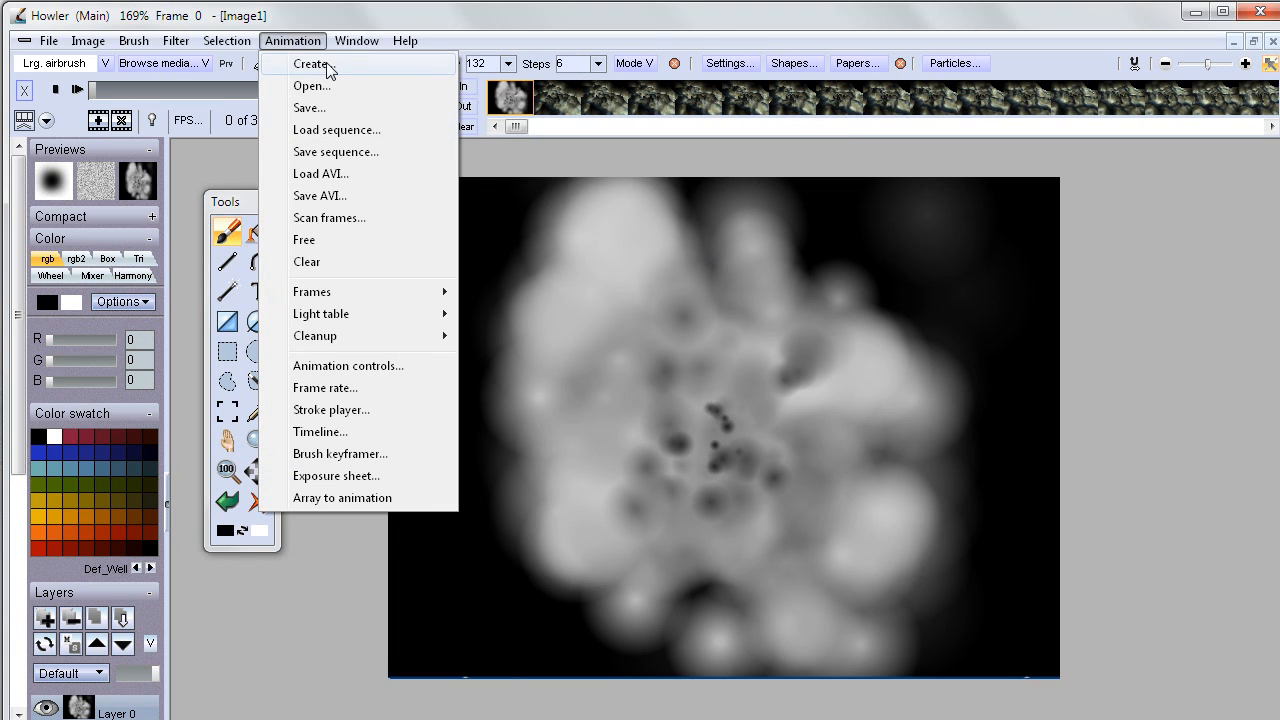
click(330, 63)
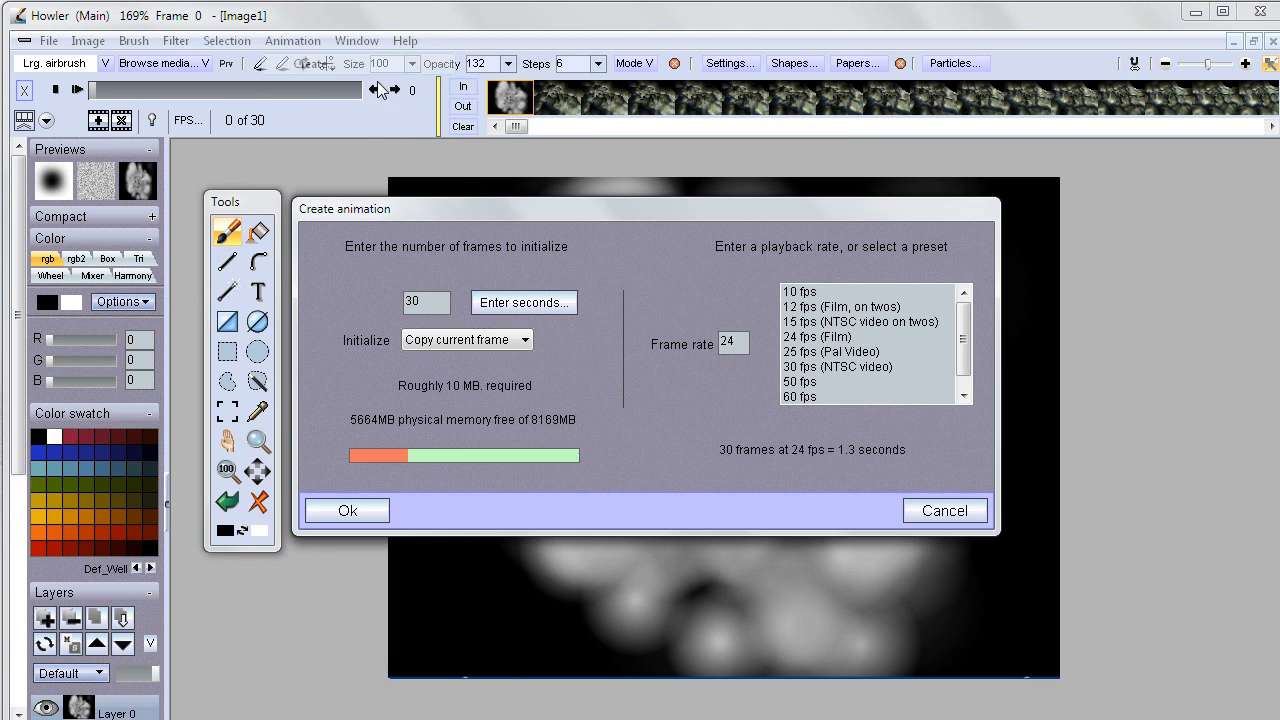
text(88)
click(352, 510)
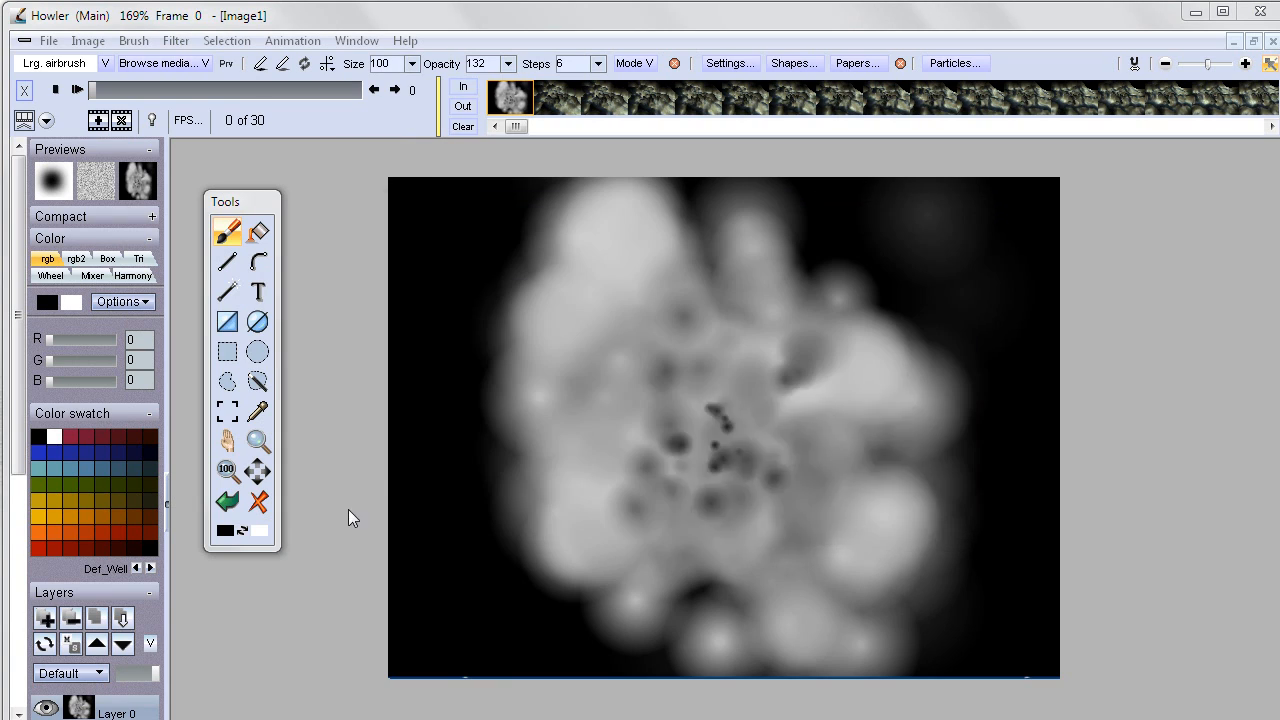
click(775, 520)
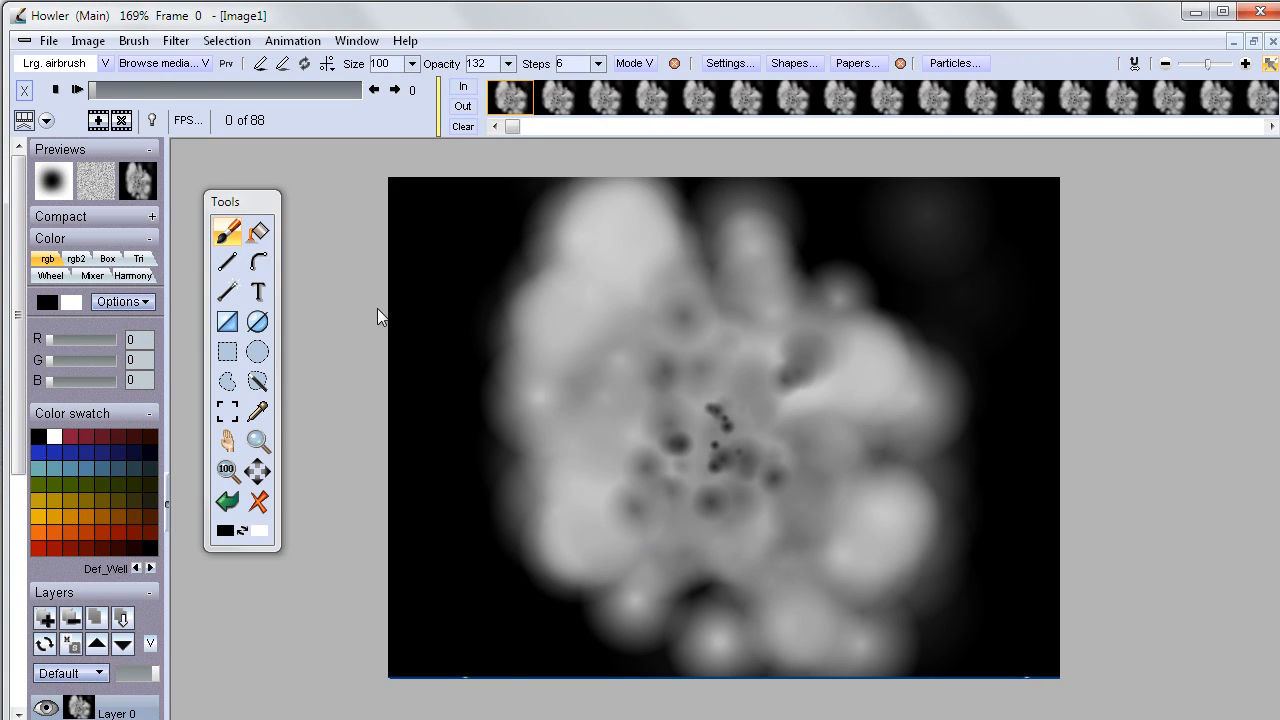
Open the 3D Designer transform filter on the 88-frame animation and move its dialog clear of the image.
click(175, 42)
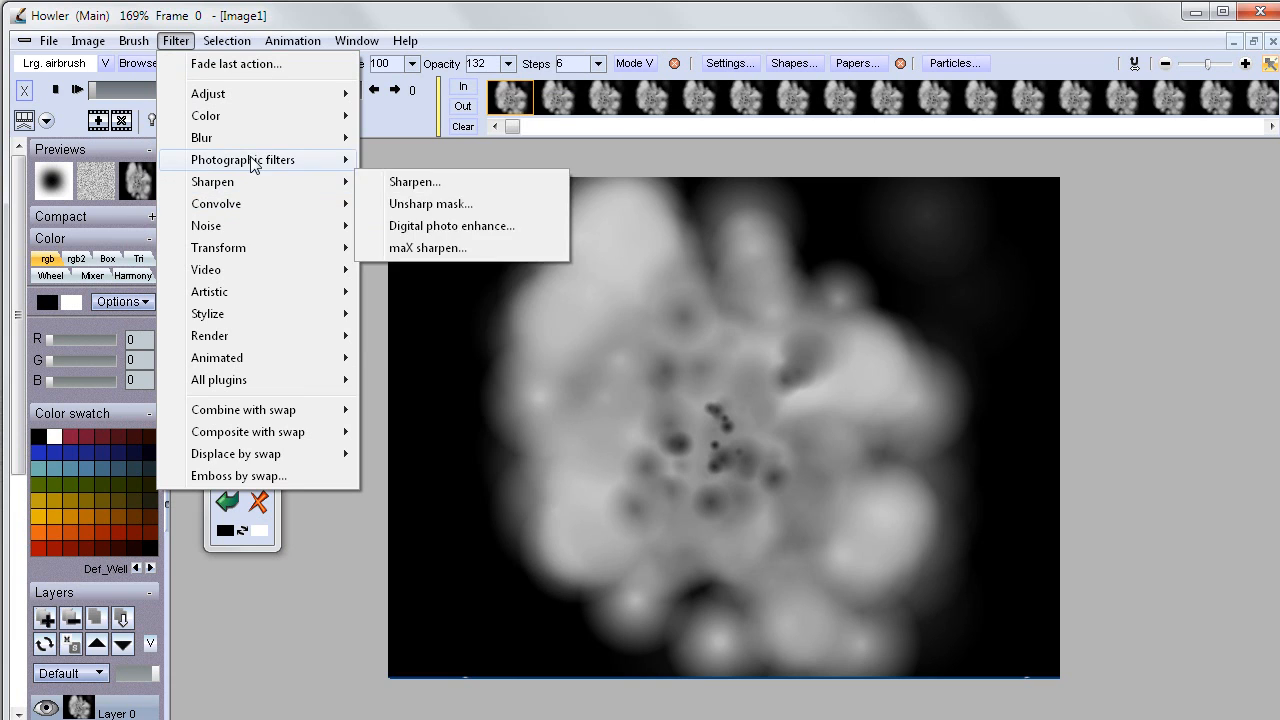
mouse_move(240, 230)
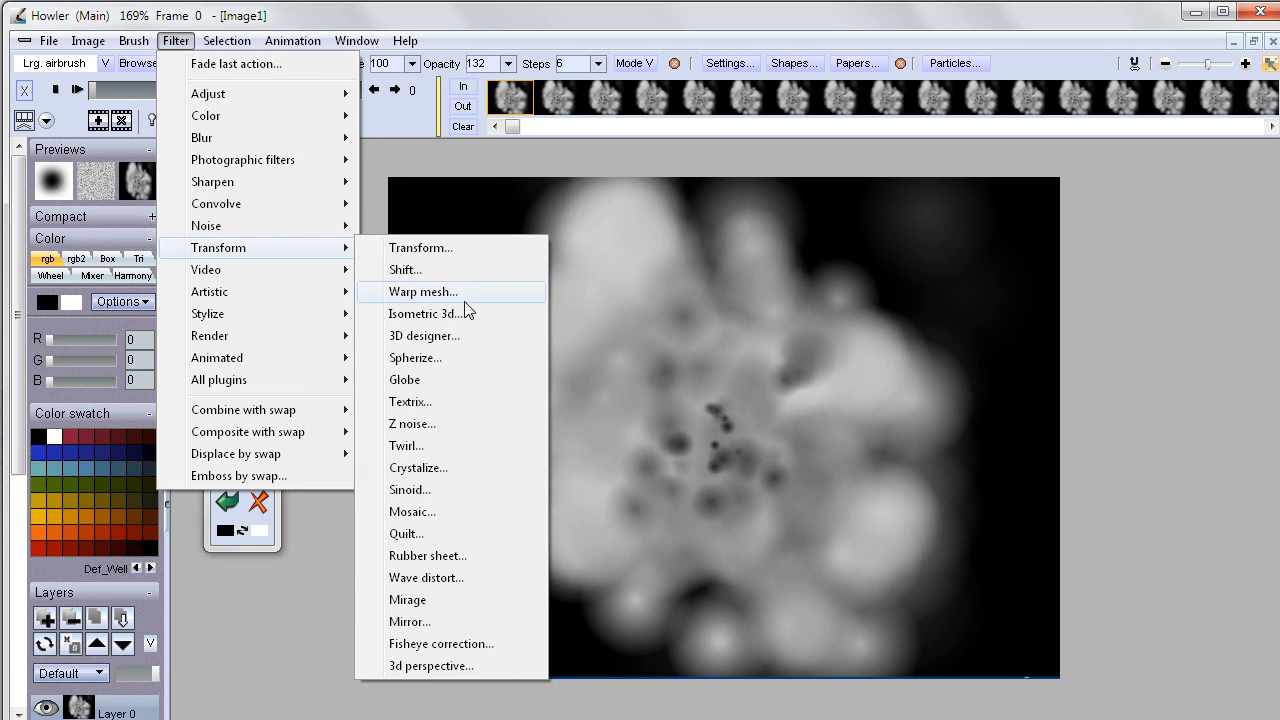
click(441, 340)
drag(678, 136, 269, 164)
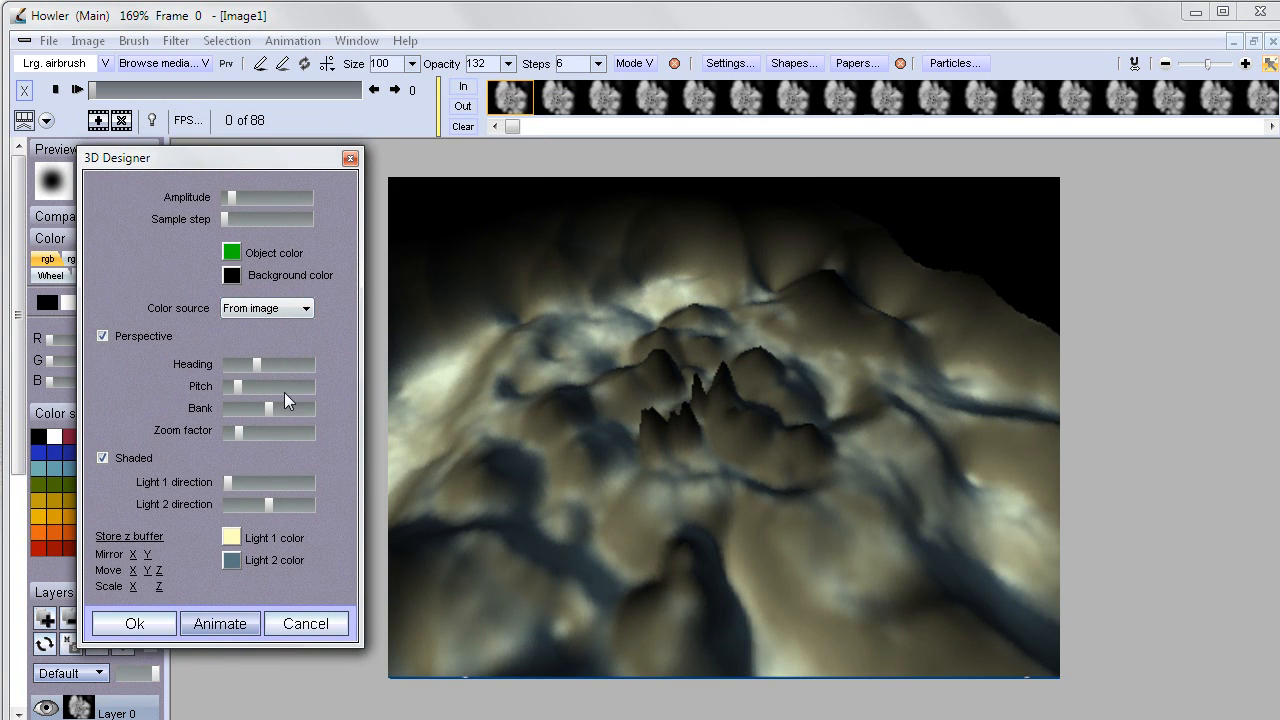
Raise the pitch for a near-horizon view, increase the amplitude slightly and lower the heading.
drag(245, 389, 275, 385)
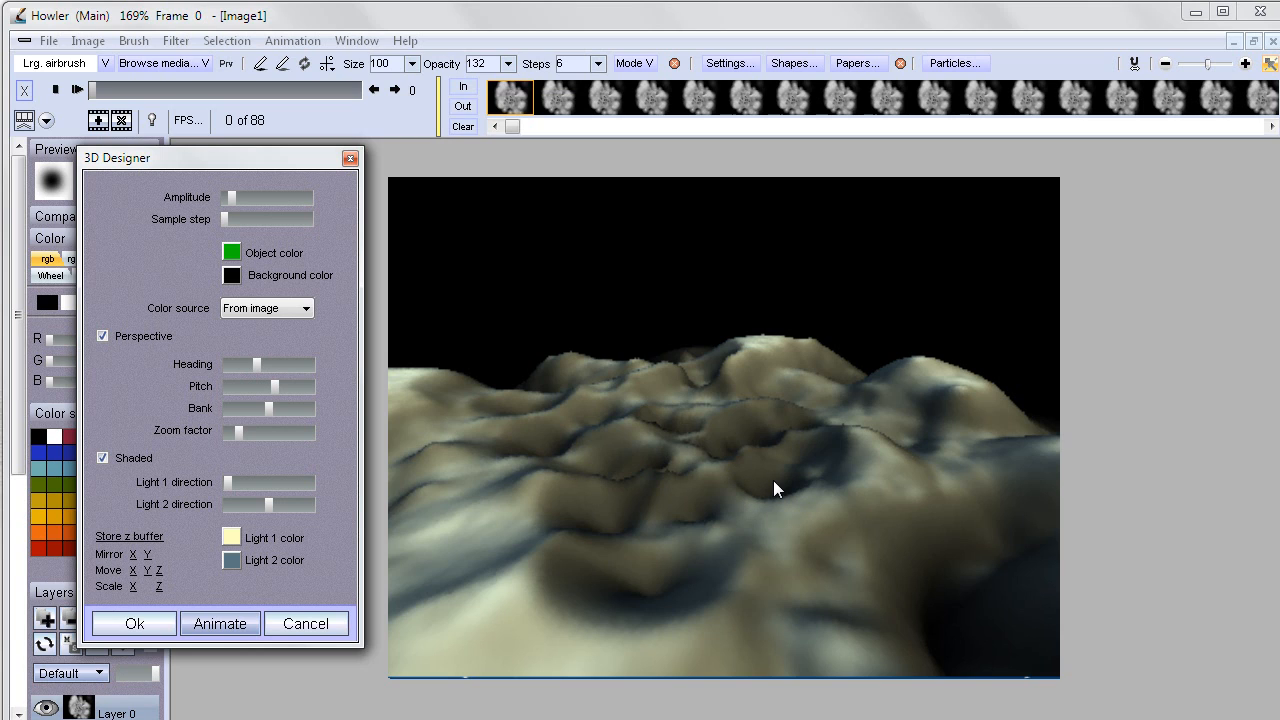
mouse_move(233, 220)
mouse_down()
mouse_move(190, 218)
mouse_move(246, 194)
mouse_move(221, 196)
mouse_move(235, 197)
mouse_up()
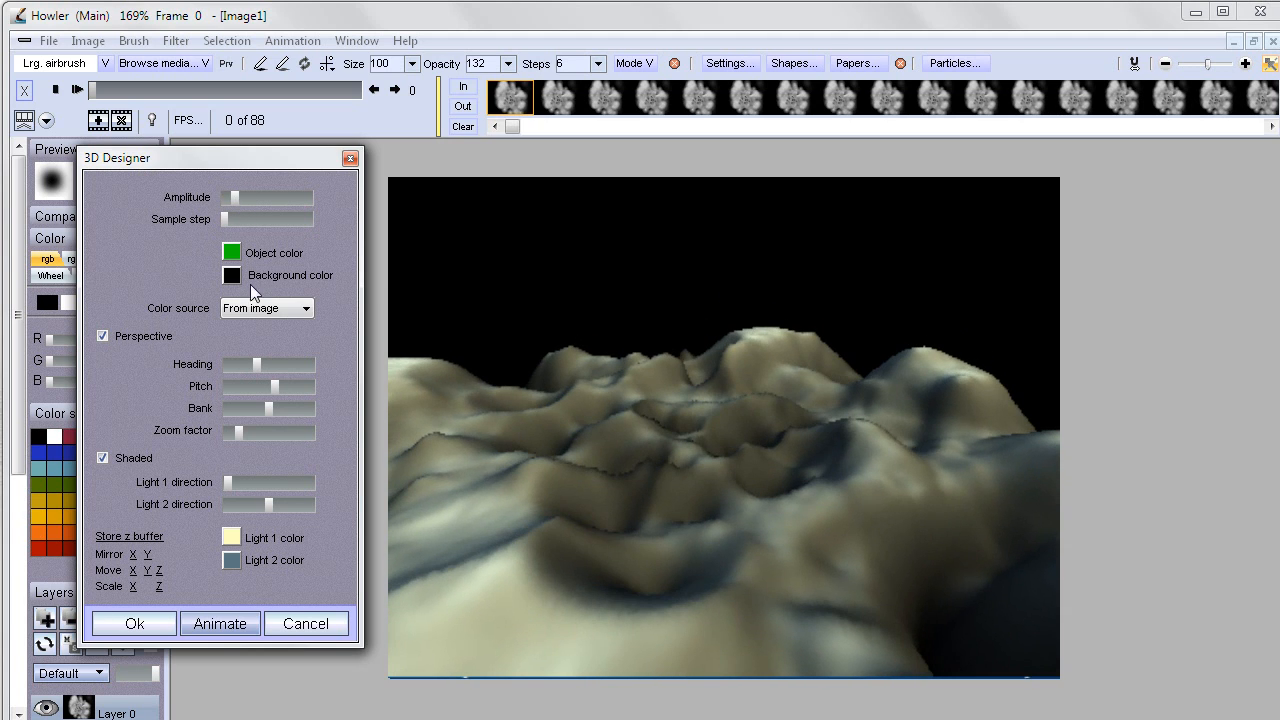
drag(257, 362, 270, 388)
Animate the landscape across all frames with heading, pitch and bank speeds of 1 each, and play the result.
click(221, 623)
drag(696, 372, 612, 362)
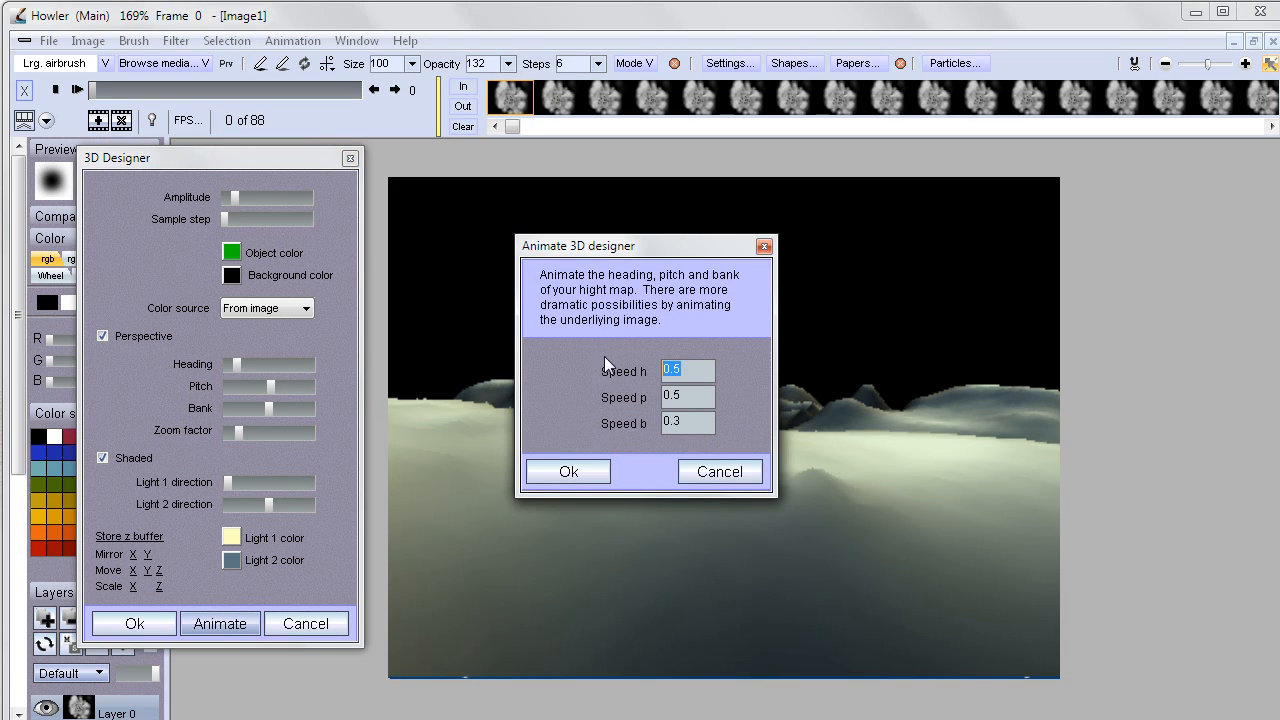
text(111)
click(582, 472)
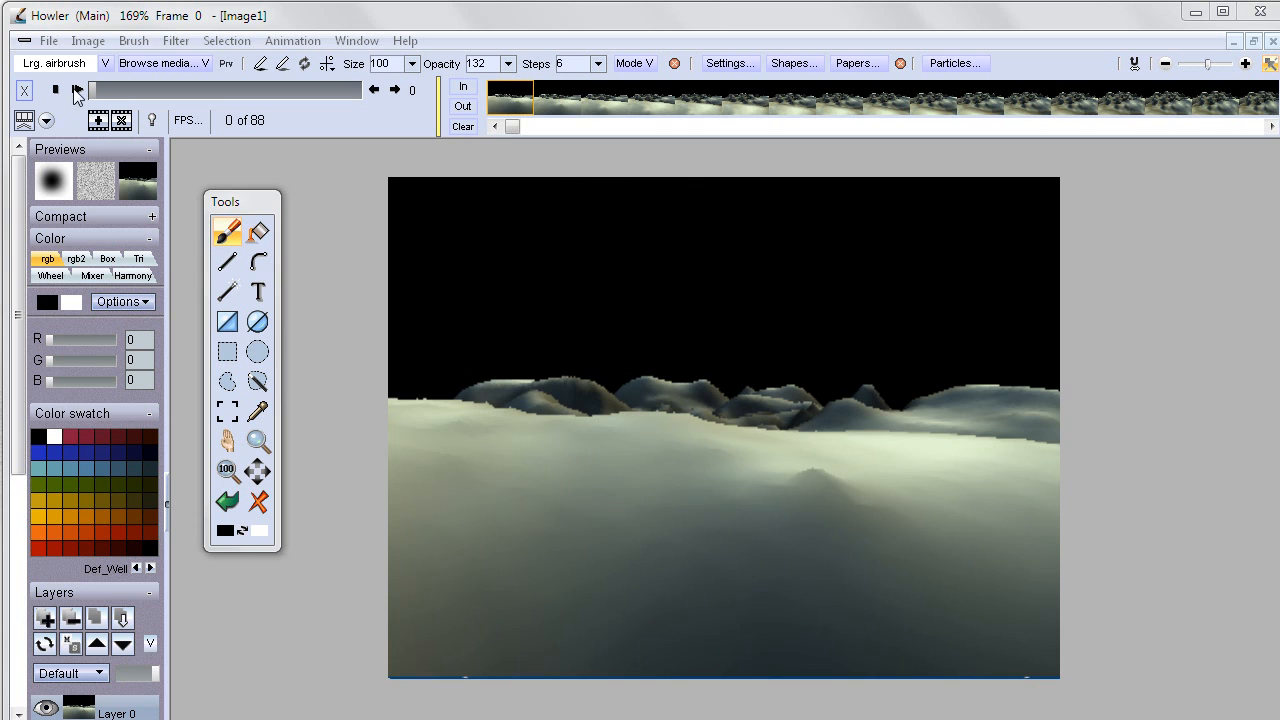
click(79, 90)
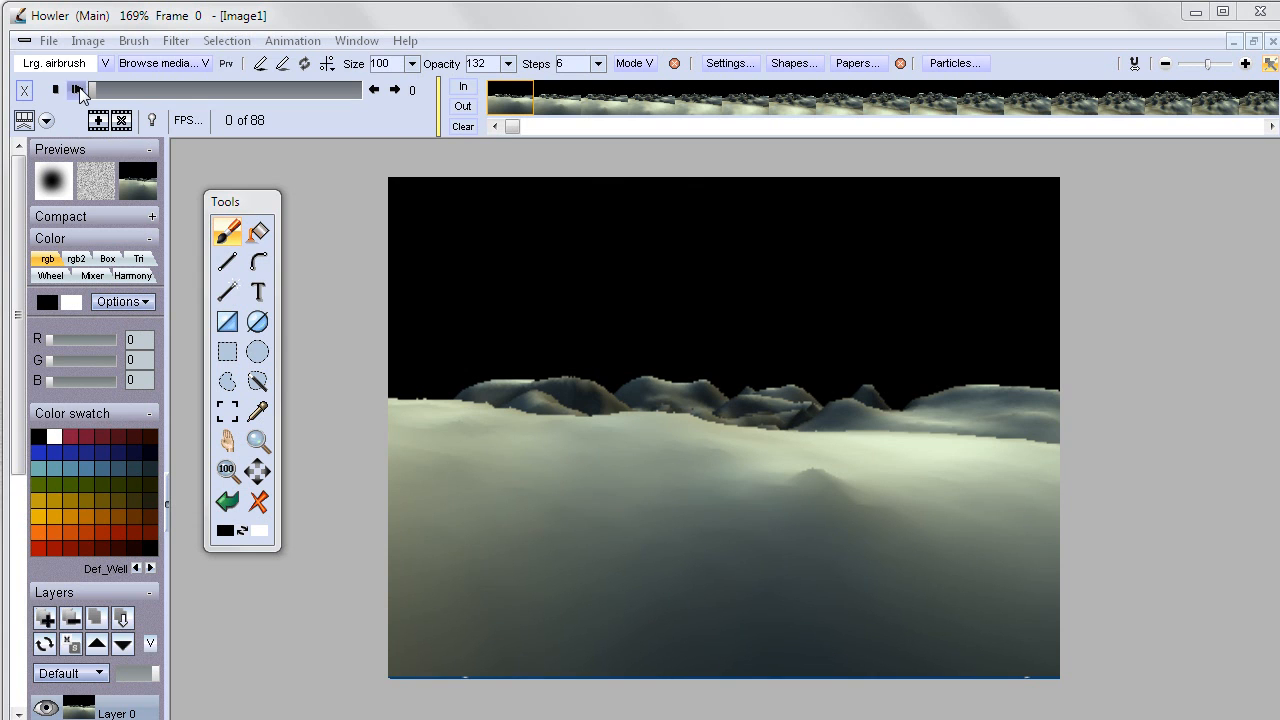